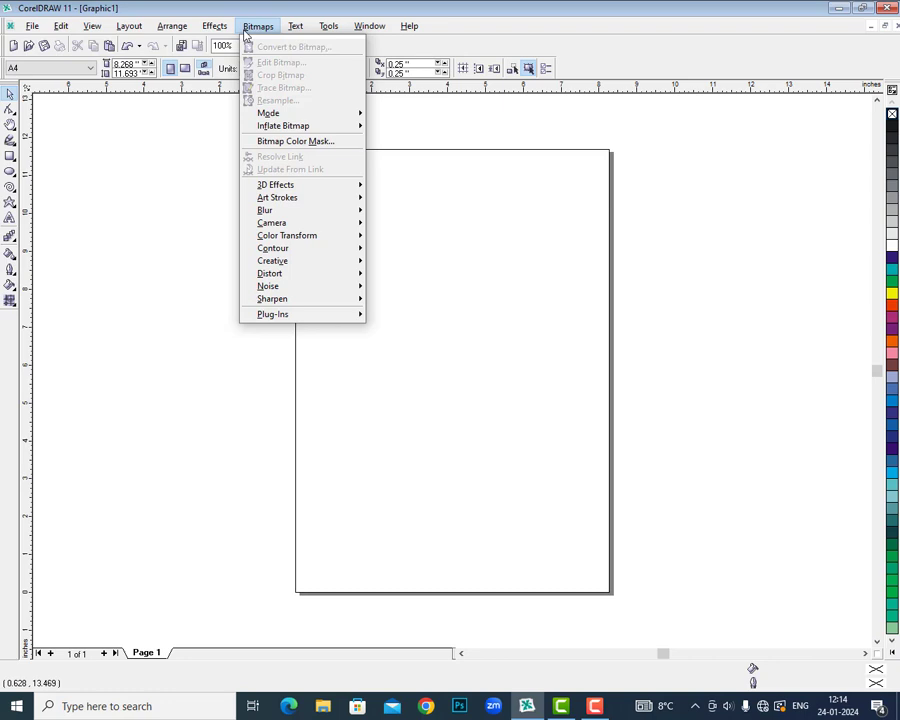
Start an image import and browse to the Background folder on the Data (F:) drive
{"action": "left_click", "coordinate": [180, 45]}
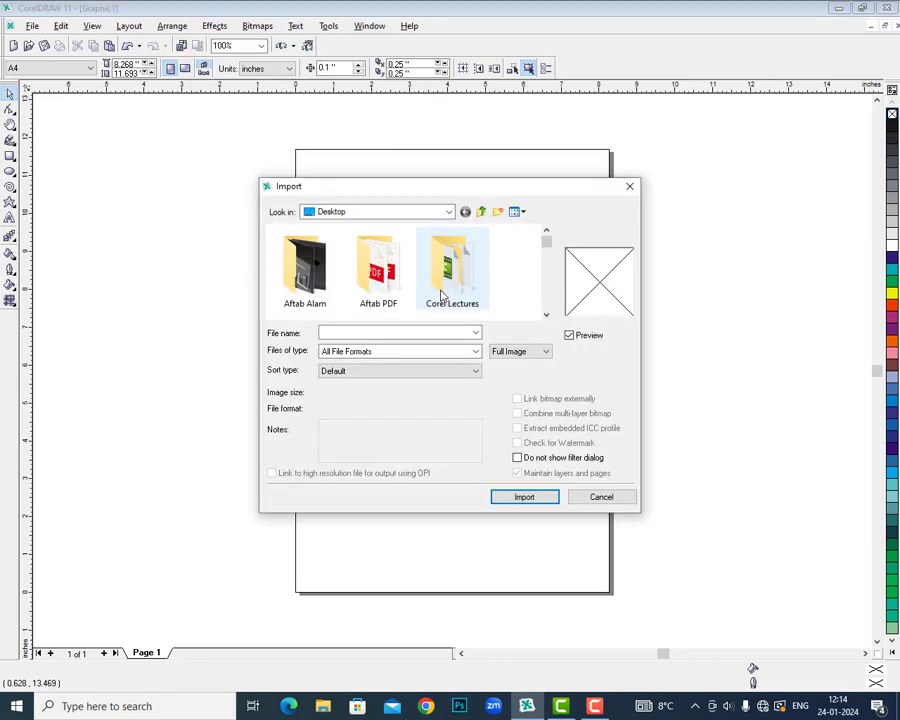
{"action": "left_click", "coordinate": [411, 213]}
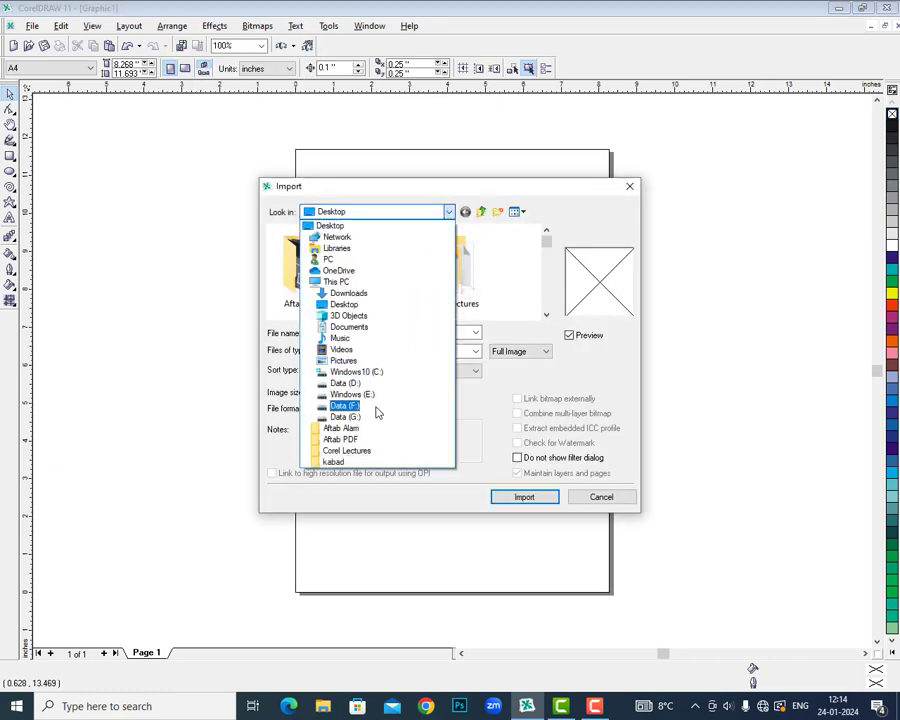
{"action": "left_click", "coordinate": [376, 408]}
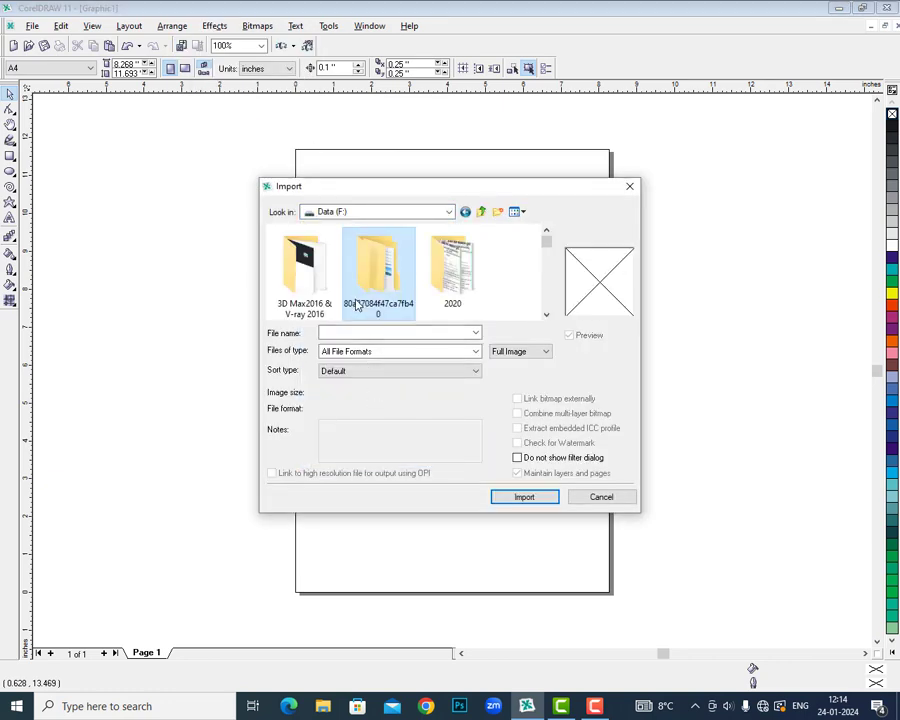
{"action": "scroll", "coordinate": [358, 303], "scroll_direction": "down", "scroll_amount": 1}
{"action": "double_click", "coordinate": [453, 285]}
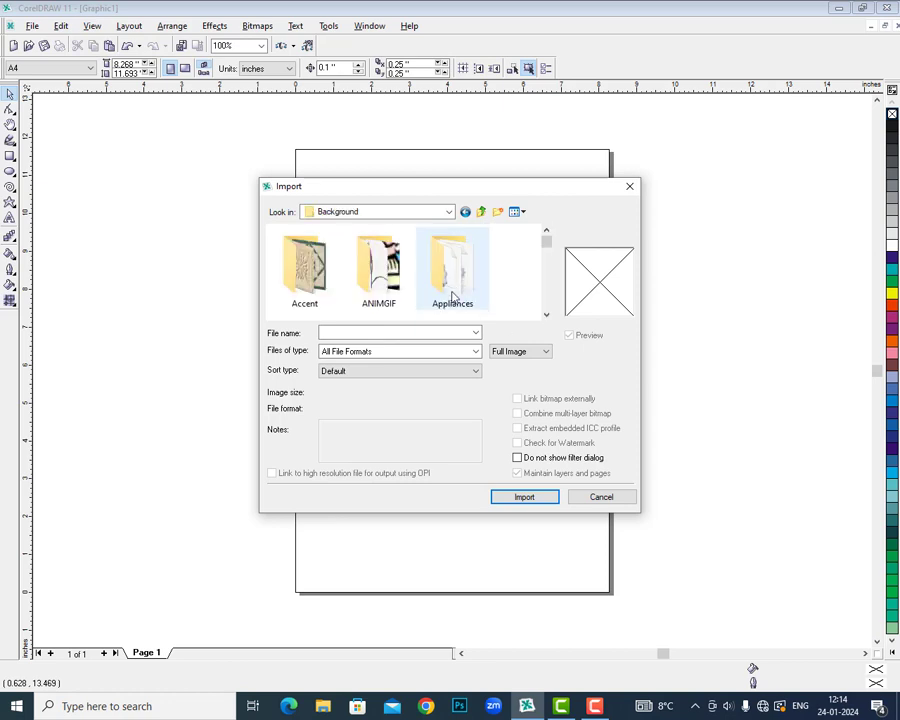
Import the colorful-waves-and-lines vector background JPG and place it on the page about 5.99 by 3.79 inches
{"action": "left_click_drag", "start_coordinate": [546, 241], "coordinate": [546, 278]}
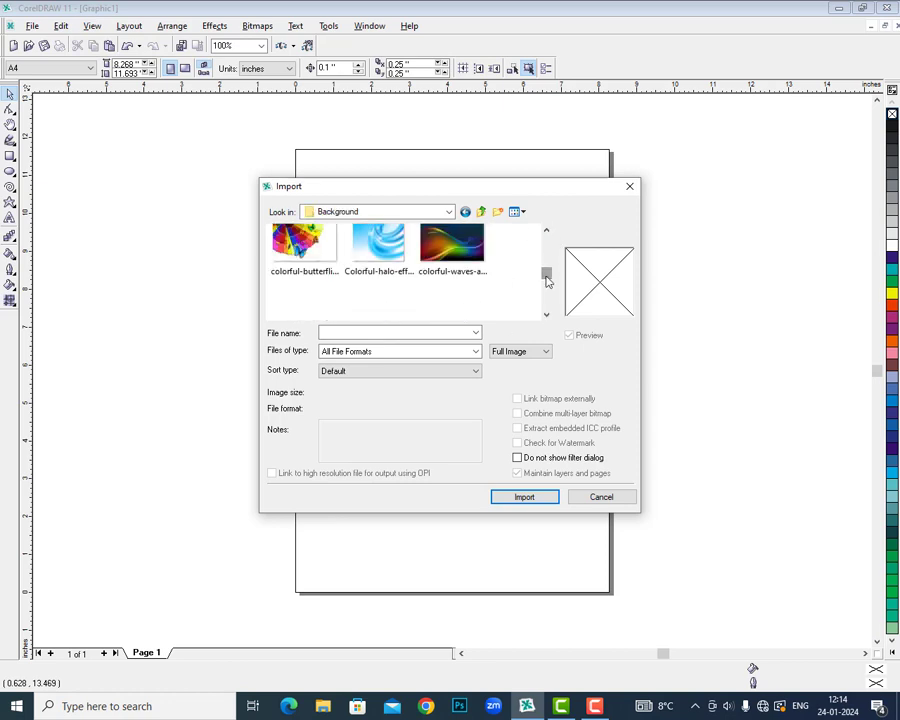
{"action": "left_click", "coordinate": [452, 262]}
{"action": "scroll", "coordinate": [517, 271], "scroll_direction": "up", "scroll_amount": 1}
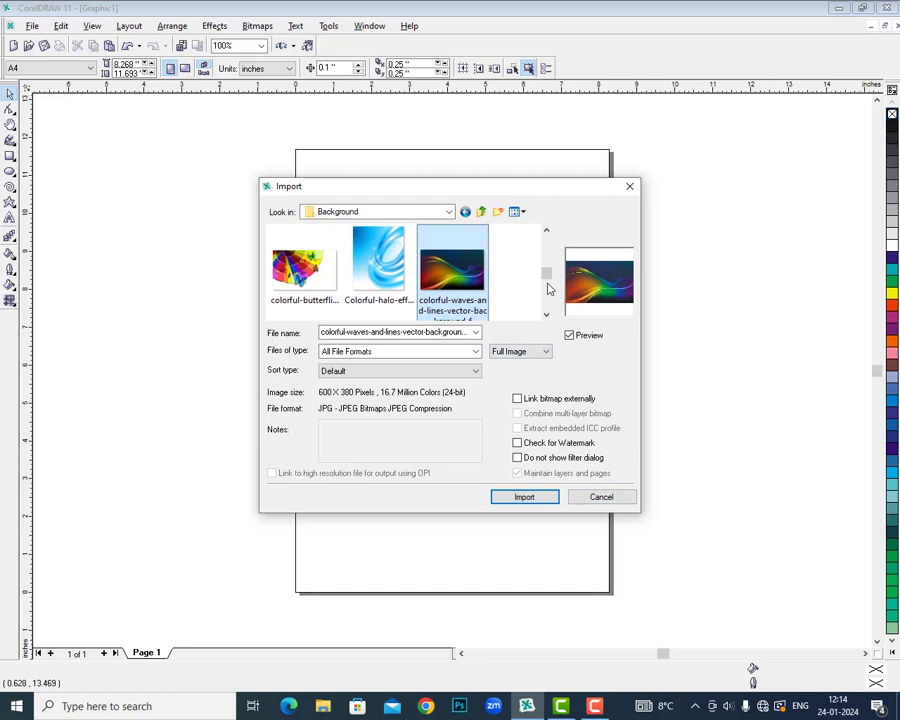
{"action": "left_click", "coordinate": [539, 497]}
{"action": "left_click_drag", "start_coordinate": [331, 250], "coordinate": [562, 537]}
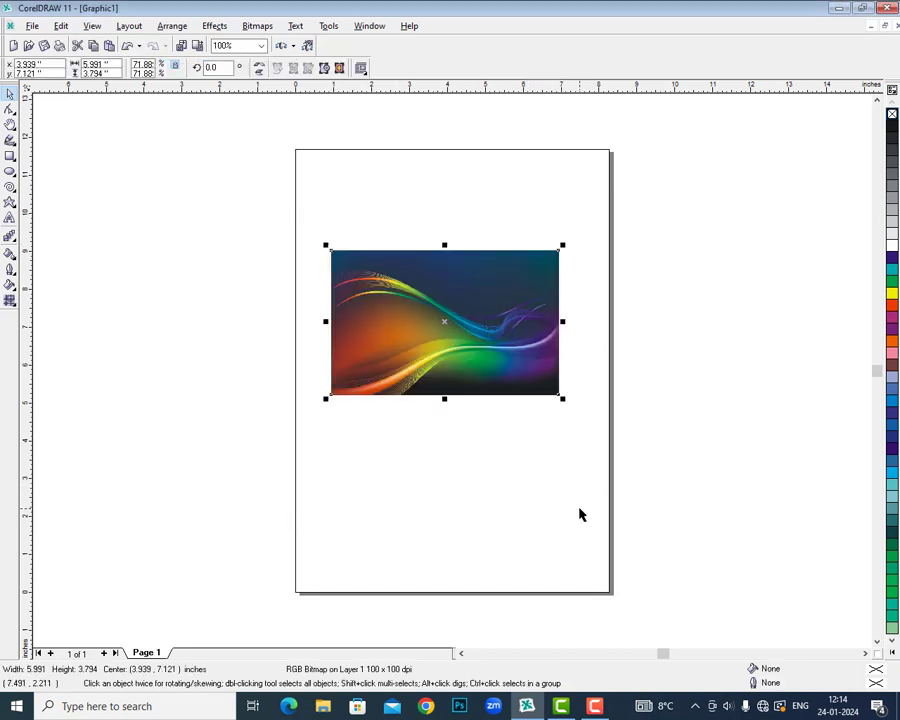
{"action": "key", "text": "shift+F2"}
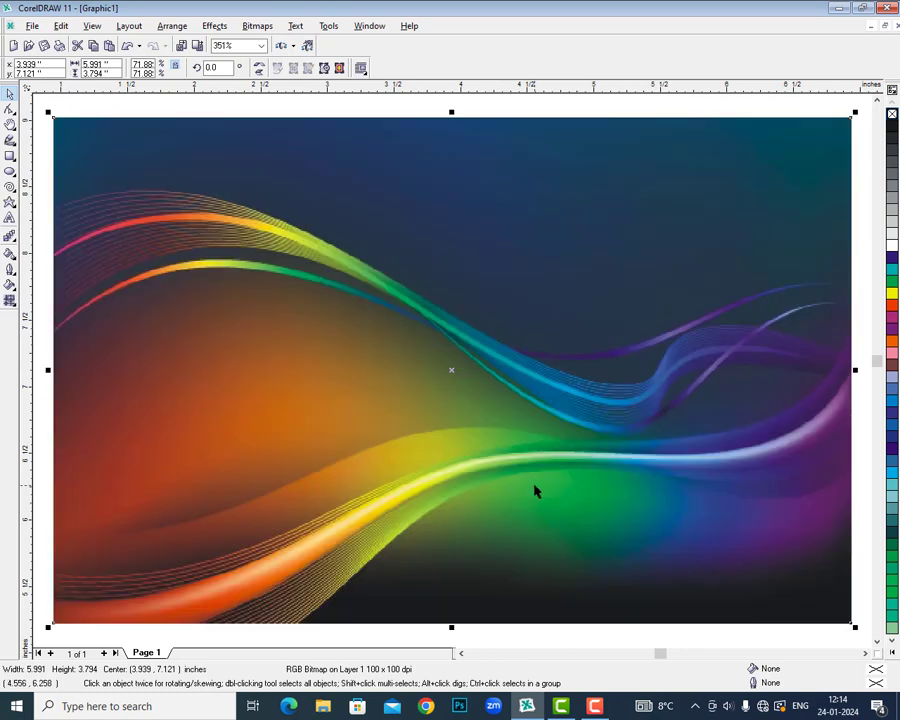
Convert the imported image to an 8-bit grayscale bitmap at 300 dpi, accepting the large size, and undo the conversion
{"action": "left_click", "coordinate": [261, 30]}
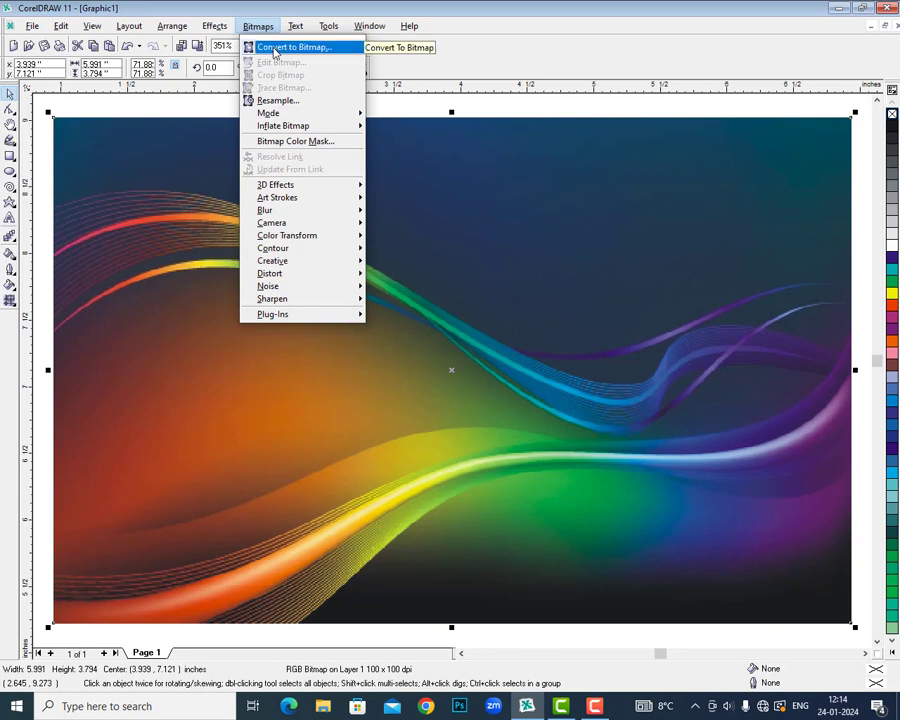
{"action": "left_click", "coordinate": [274, 52]}
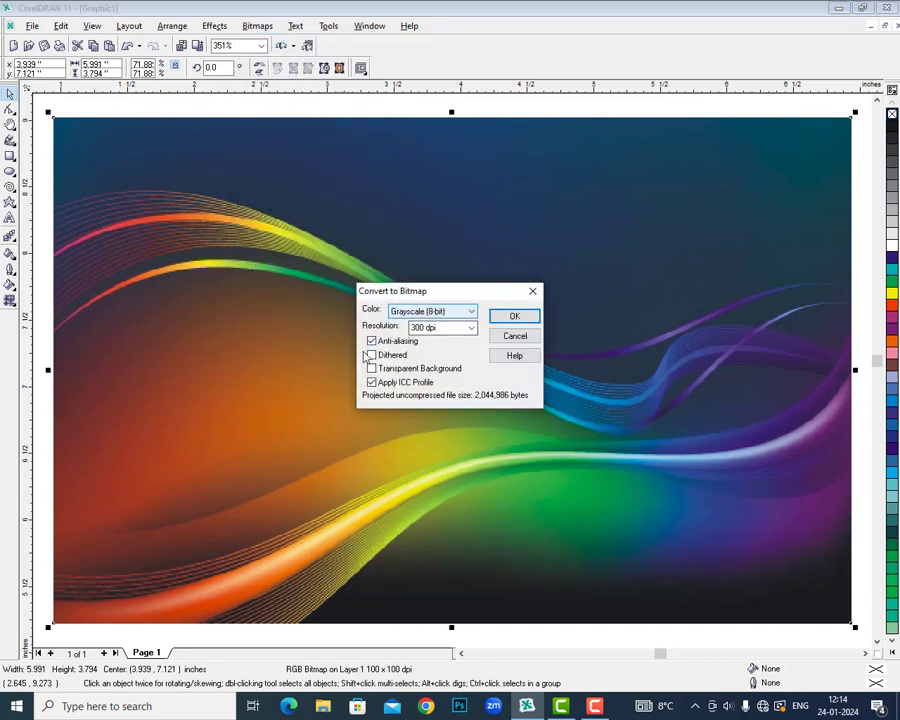
{"action": "left_click", "coordinate": [416, 313]}
{"action": "left_click", "coordinate": [417, 342]}
{"action": "left_click", "coordinate": [514, 318]}
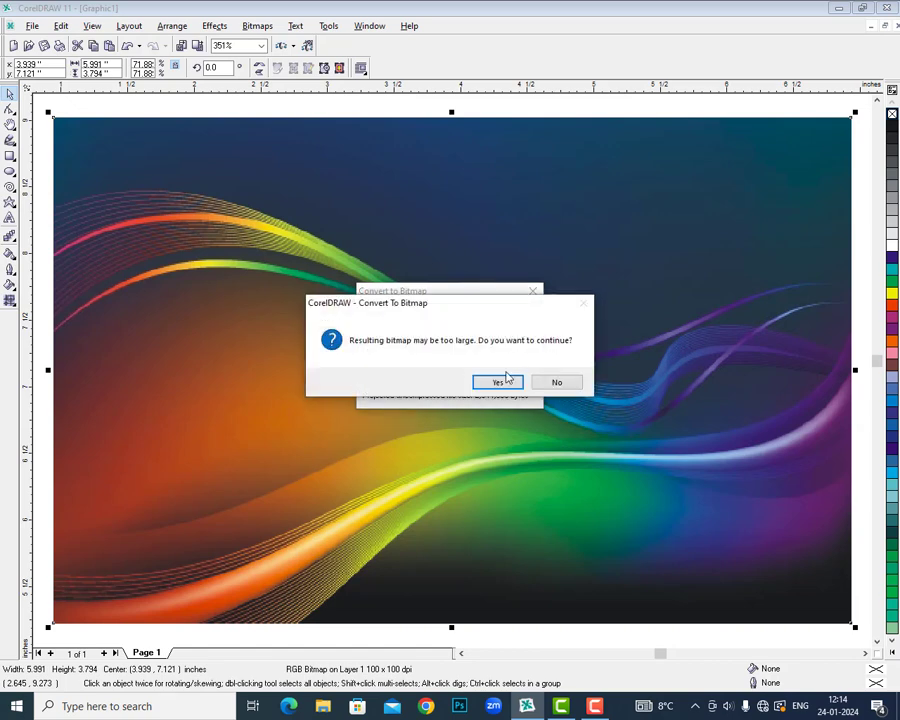
{"action": "left_click", "coordinate": [504, 377]}
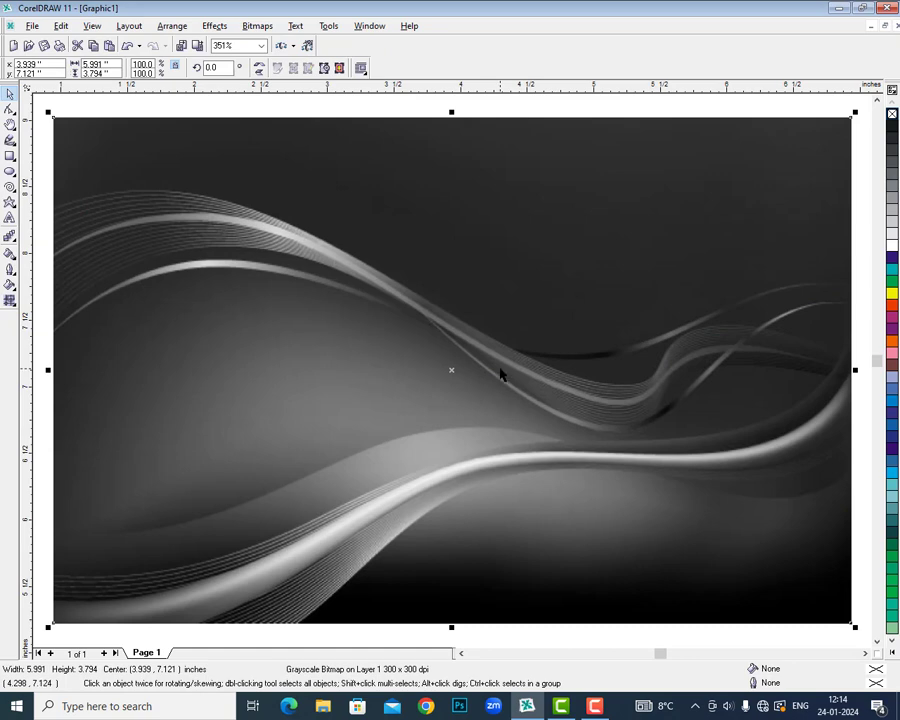
{"action": "key", "text": "ctrl+z"}
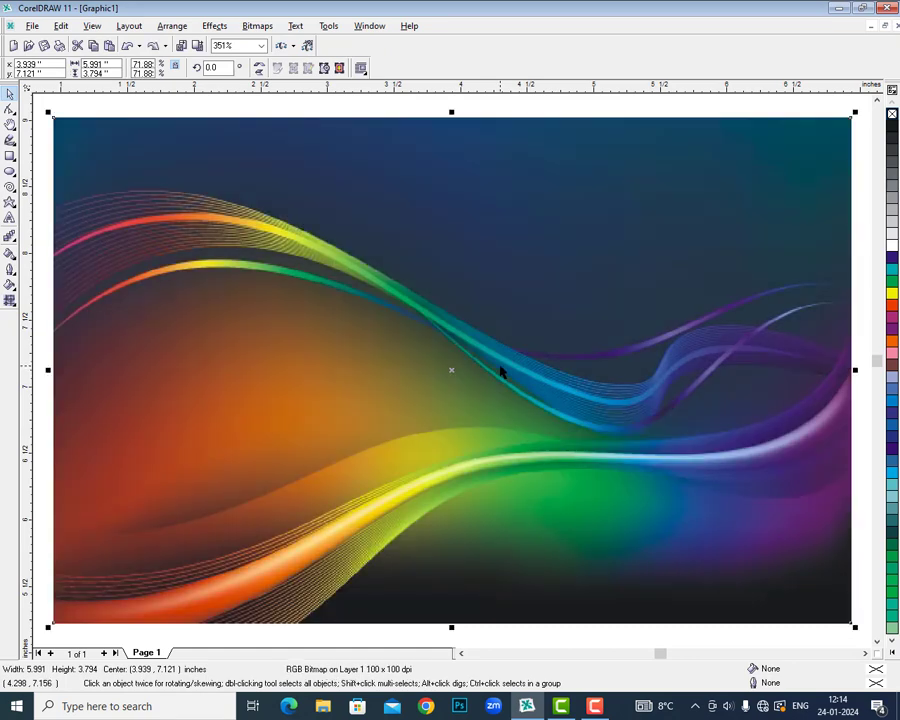
Change the image's bitmap mode to Grayscale (8-bit) and undo the mode change
{"action": "left_click", "coordinate": [257, 28]}
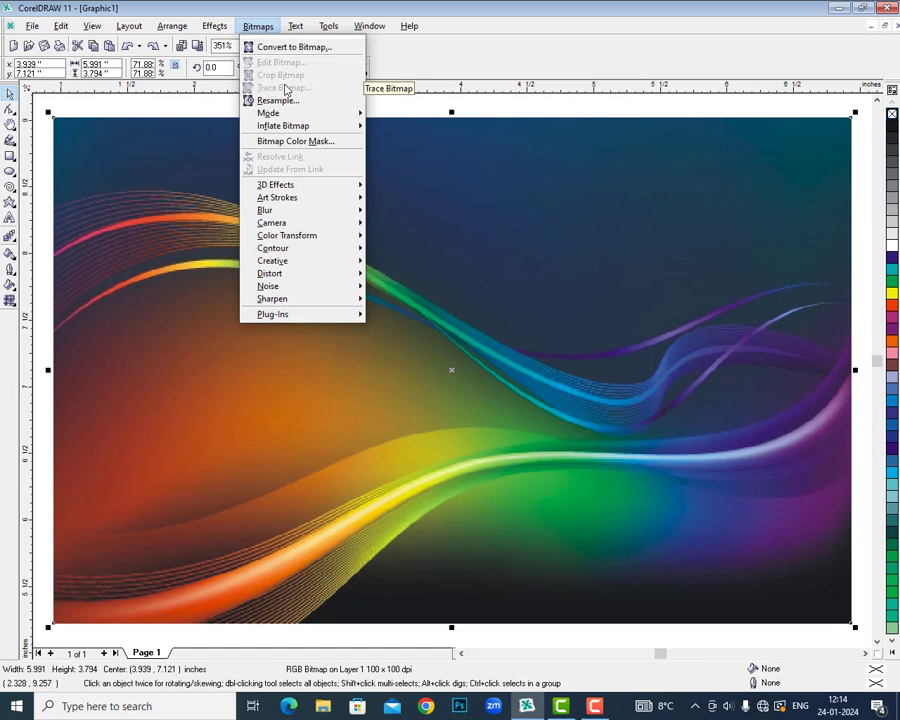
{"action": "mouse_move", "coordinate": [283, 128]}
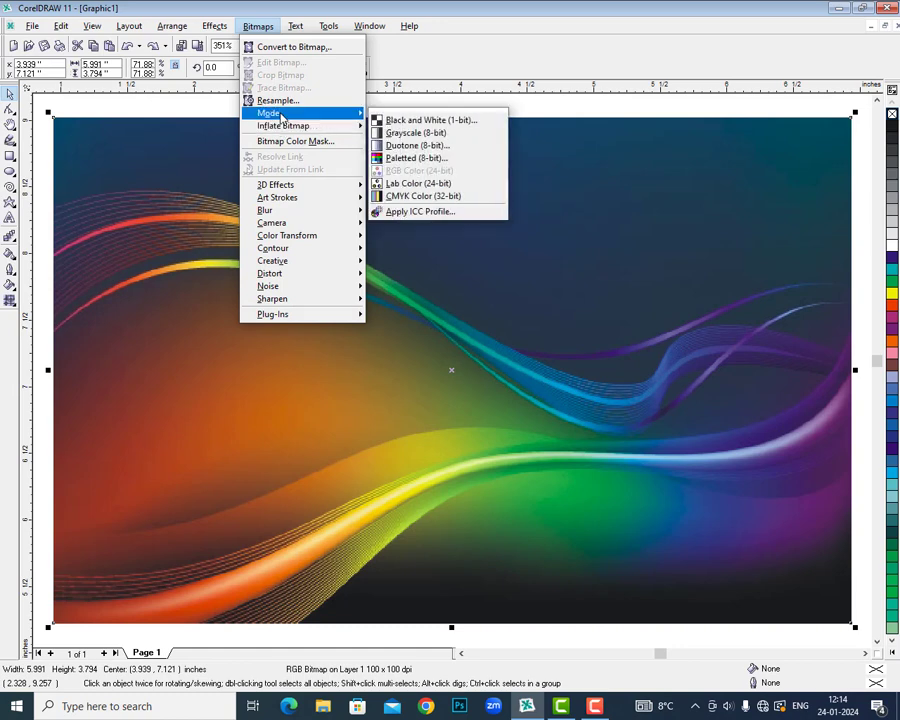
{"action": "left_click", "coordinate": [437, 137]}
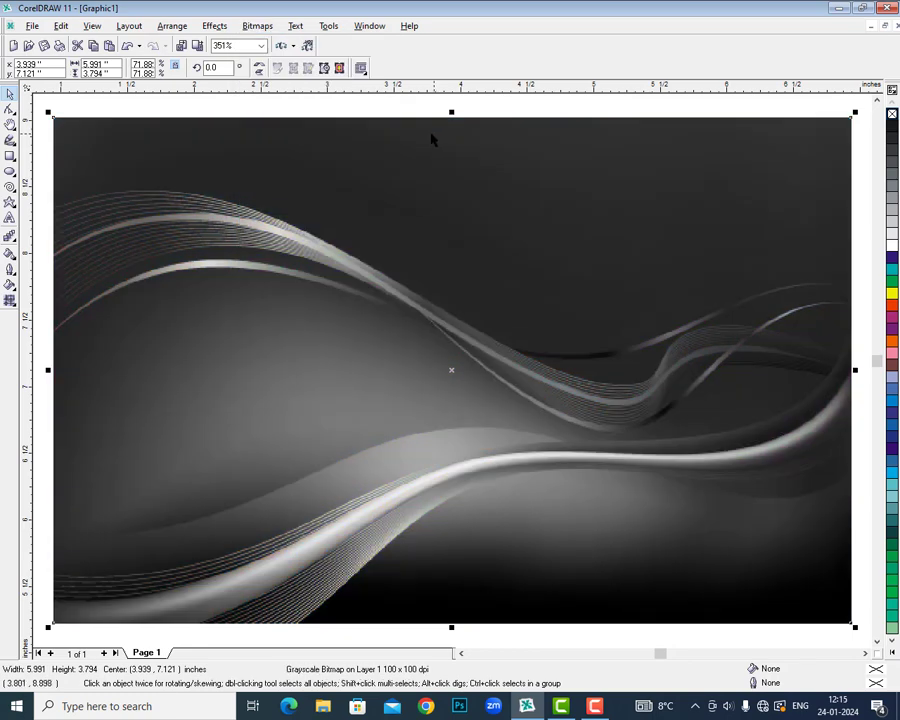
{"action": "key", "text": "ctrl+z"}
Use Bitmap Color Mask to sample the yellow of the lower wave and hide that color at 0% tolerance
{"action": "left_click", "coordinate": [262, 26]}
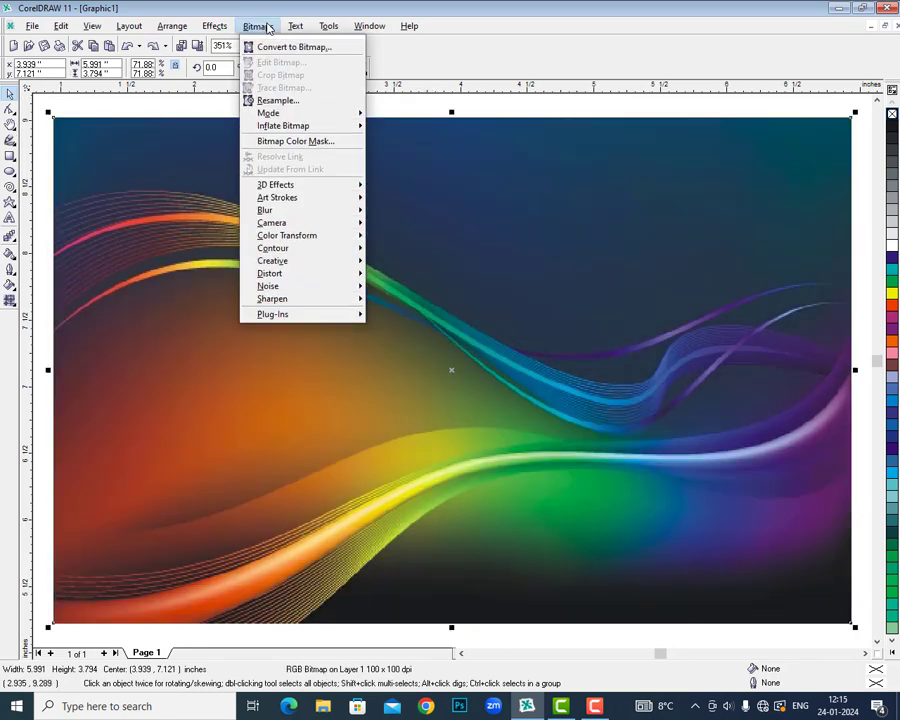
{"action": "left_click", "coordinate": [310, 145]}
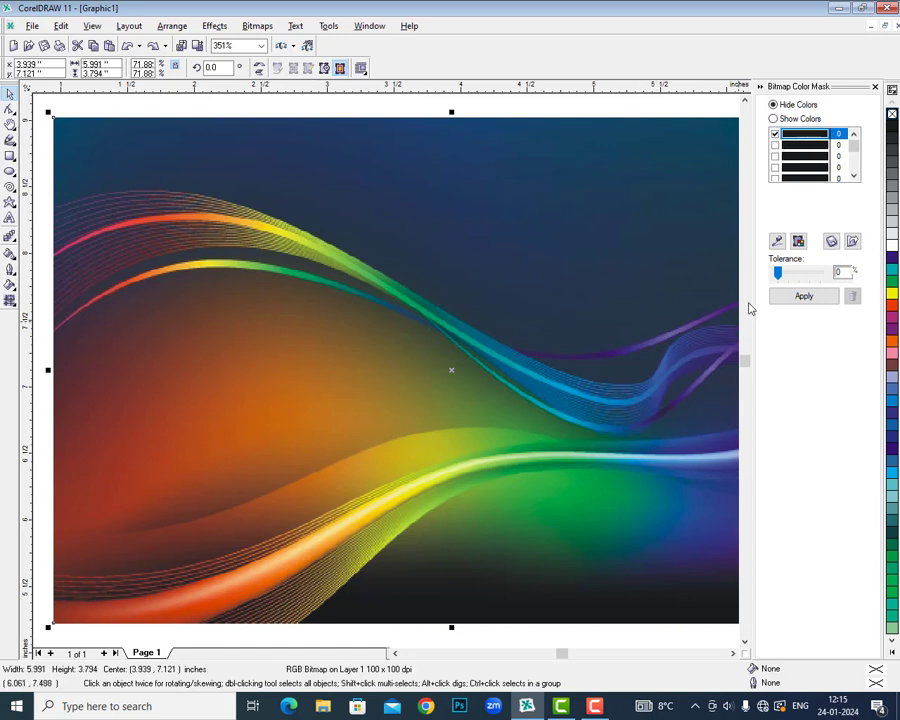
{"action": "left_click", "coordinate": [778, 242]}
{"action": "left_click", "coordinate": [436, 434]}
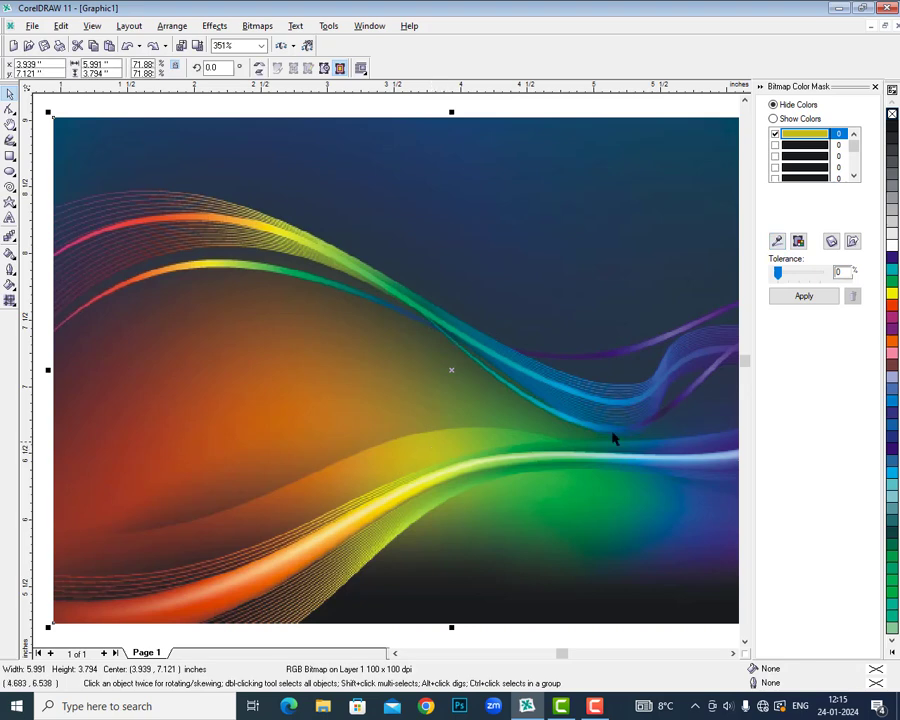
{"action": "left_click", "coordinate": [805, 298]}
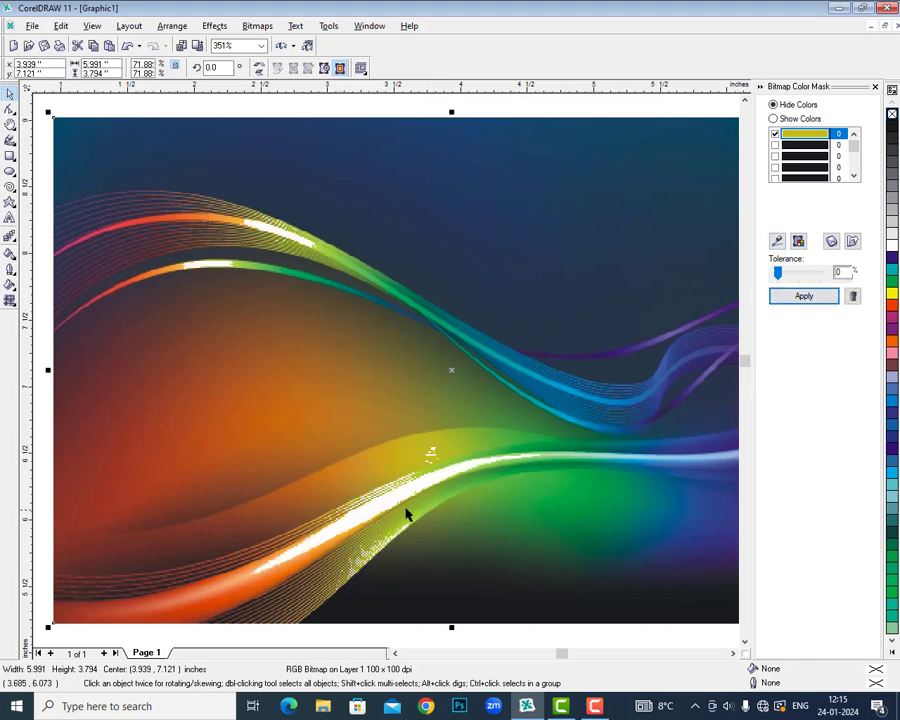
Raise the yellow color mask's tolerance to 68% and apply it to the image
{"action": "left_click_drag", "start_coordinate": [781, 275], "coordinate": [810, 296]}
{"action": "left_click", "coordinate": [804, 296]}
{"action": "left_click", "coordinate": [808, 297]}
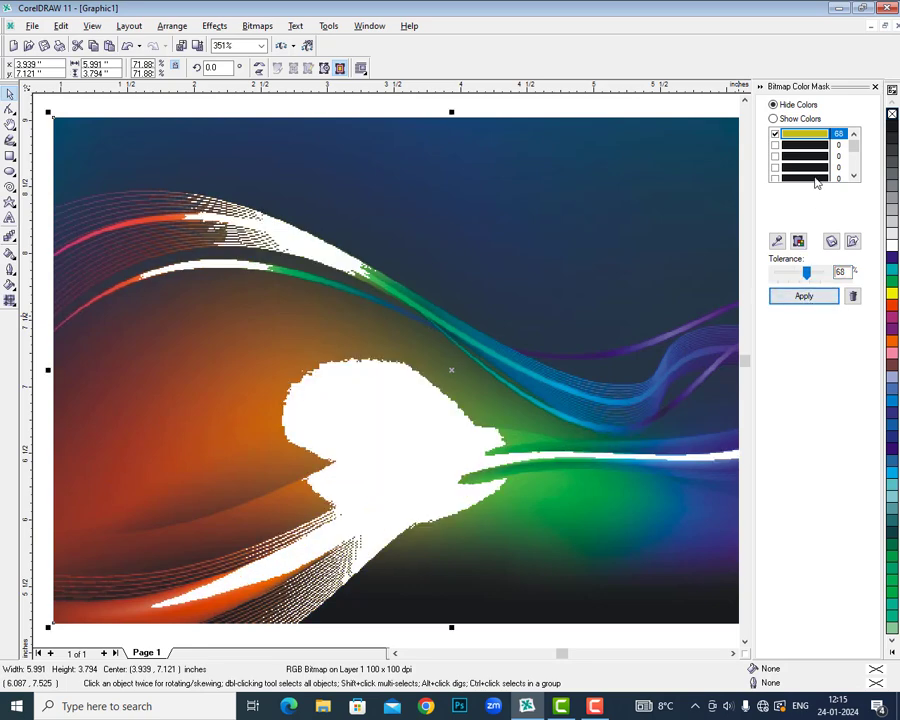
Set the yellow color mask's tolerance to 0% and reapply it to the image
{"action": "left_click", "coordinate": [774, 134]}
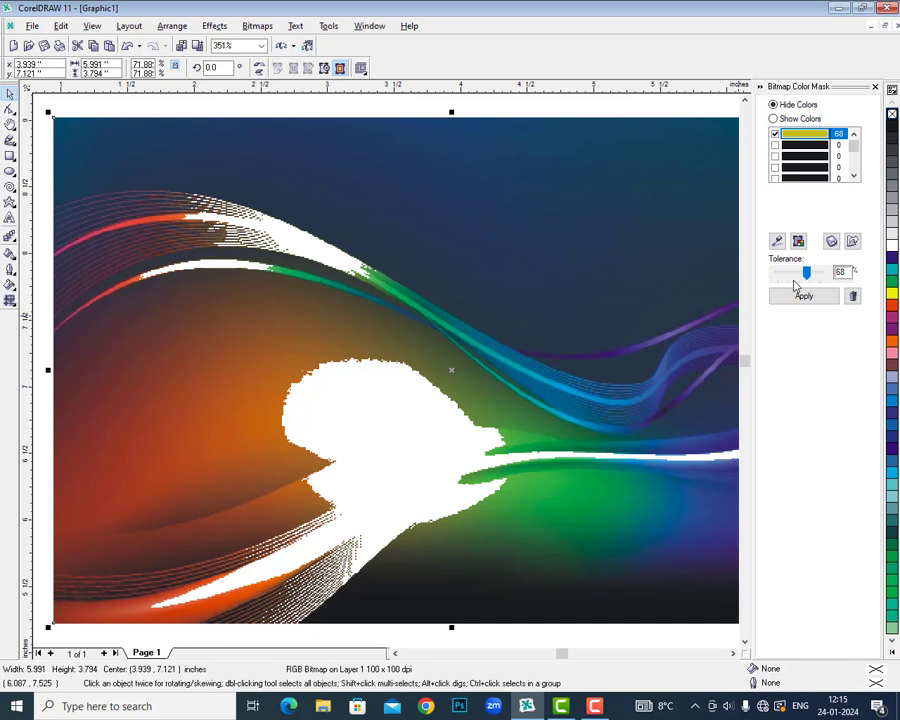
{"action": "left_click_drag", "start_coordinate": [807, 272], "coordinate": [778, 272]}
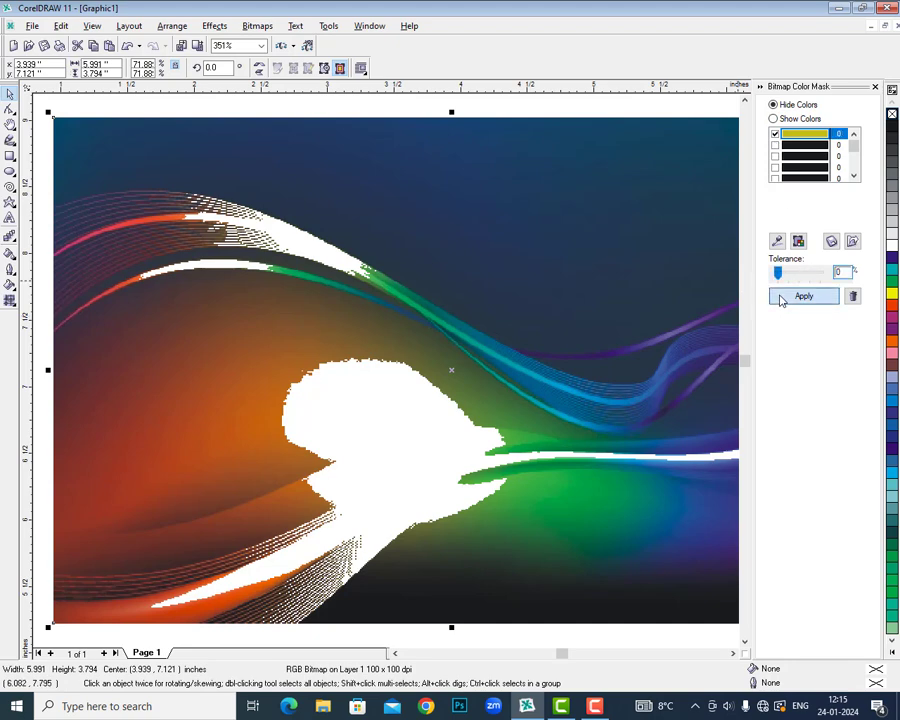
{"action": "left_click", "coordinate": [778, 296]}
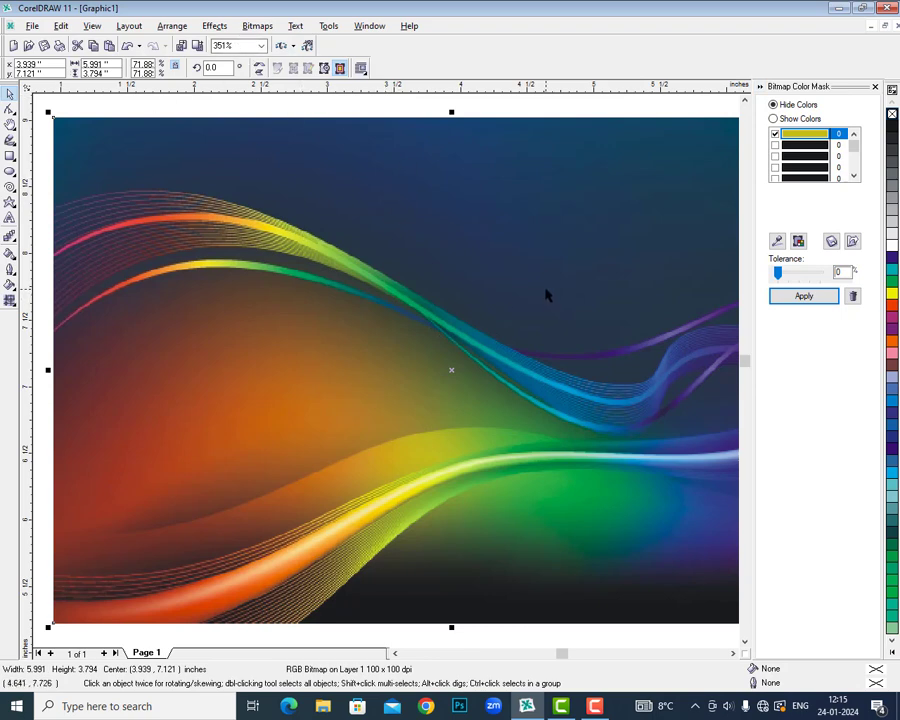
Delete the wave image and draw a red-filled rectangle about 2.71 by 1.95 inches in its place
{"action": "key", "text": "Delete"}
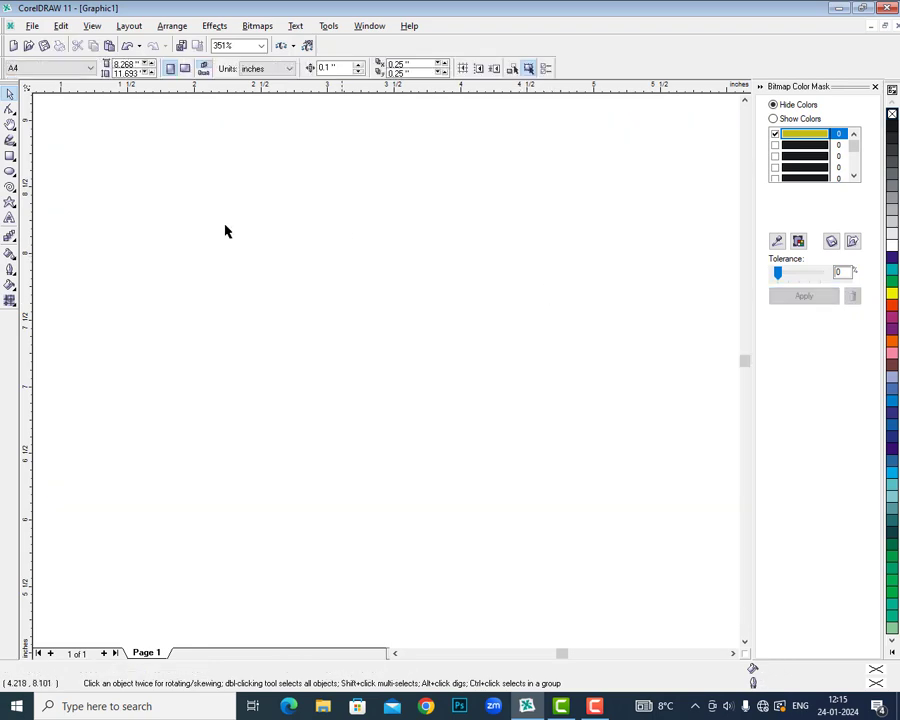
{"action": "left_click", "coordinate": [10, 155]}
{"action": "left_click_drag", "start_coordinate": [287, 246], "coordinate": [648, 506]}
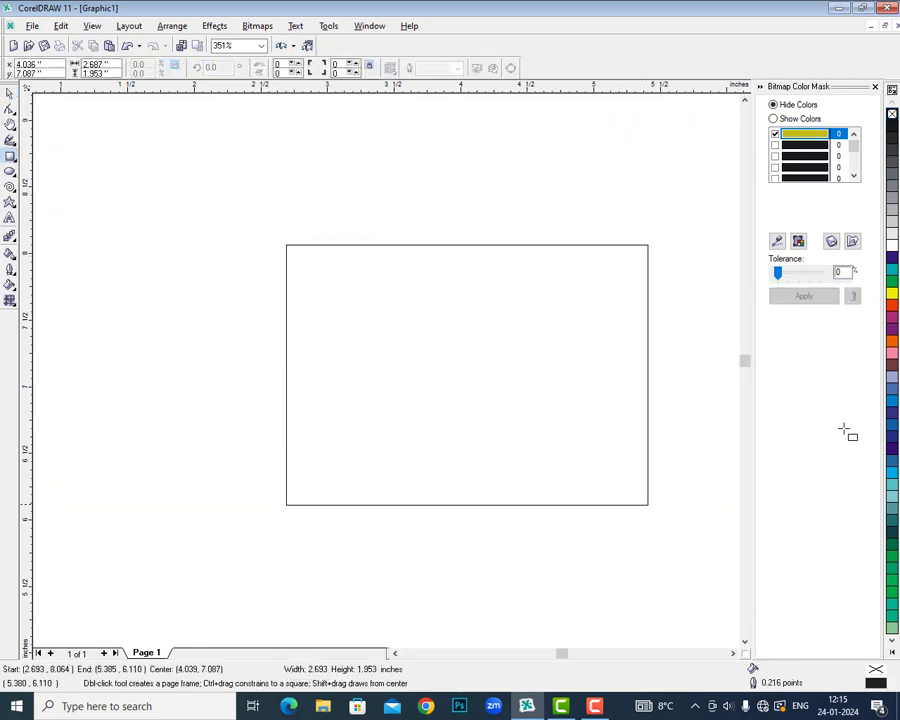
{"action": "left_click", "coordinate": [891, 312]}
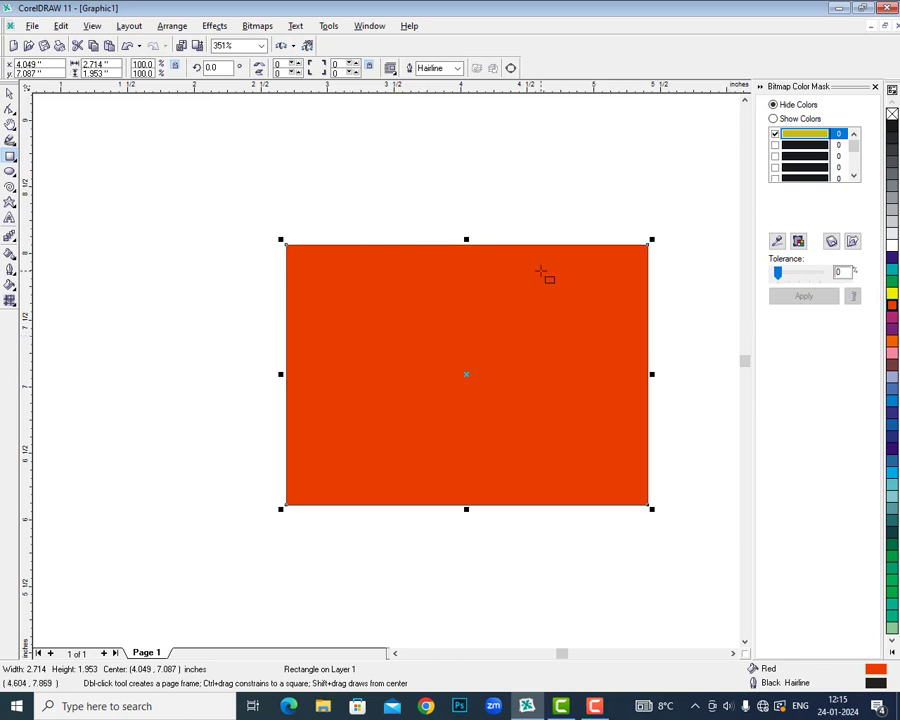
Export the red rectangle to the Desktop as aa in JP2 - JPEG 2000 Standard format, and delete it from the page
{"action": "left_click", "coordinate": [198, 46]}
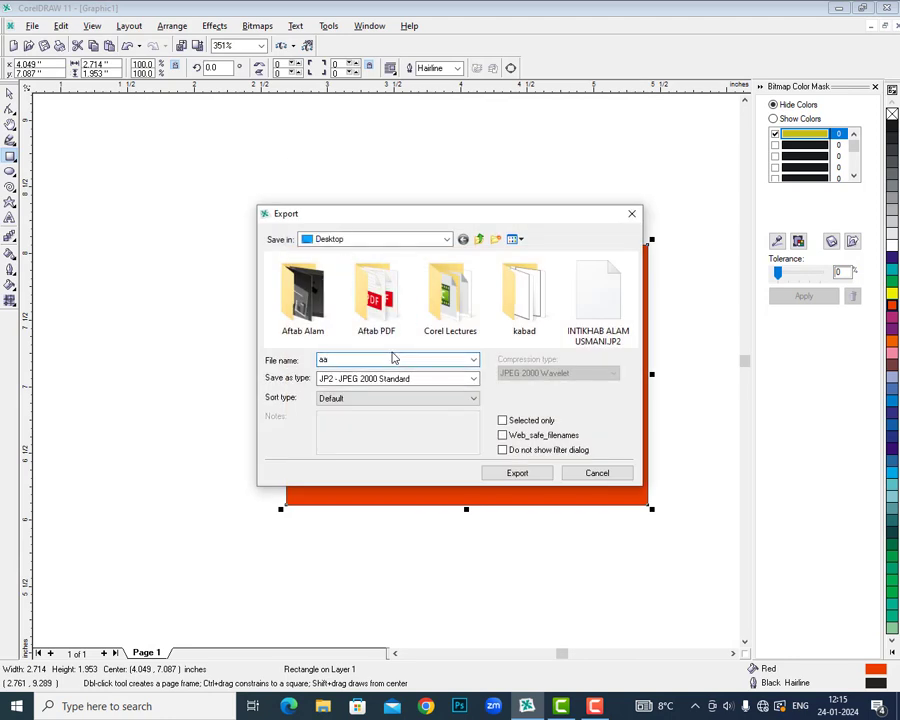
{"action": "left_click", "coordinate": [518, 474]}
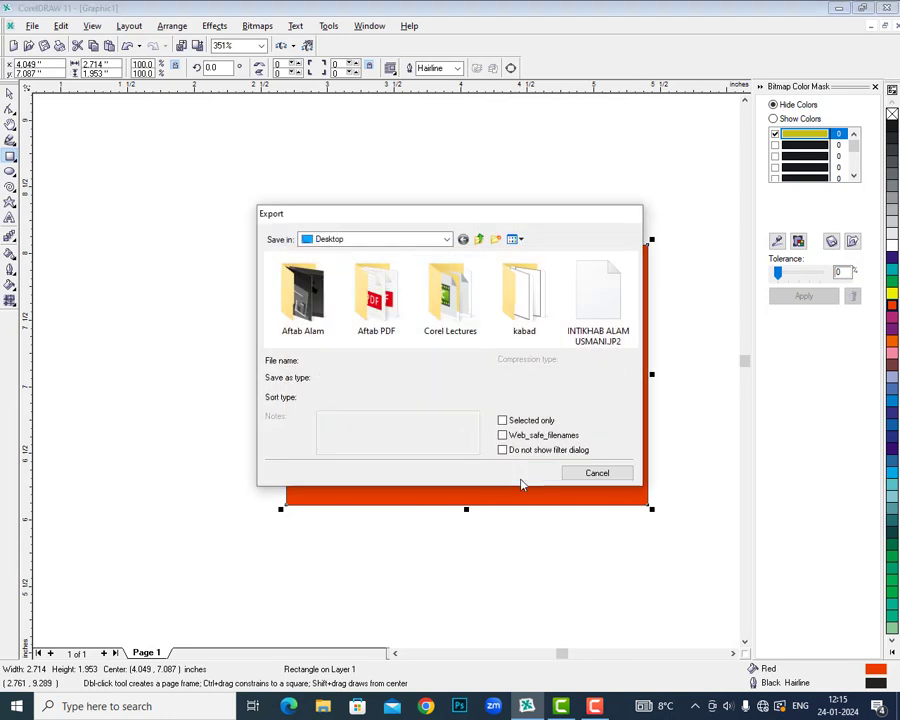
{"action": "left_click", "coordinate": [420, 497]}
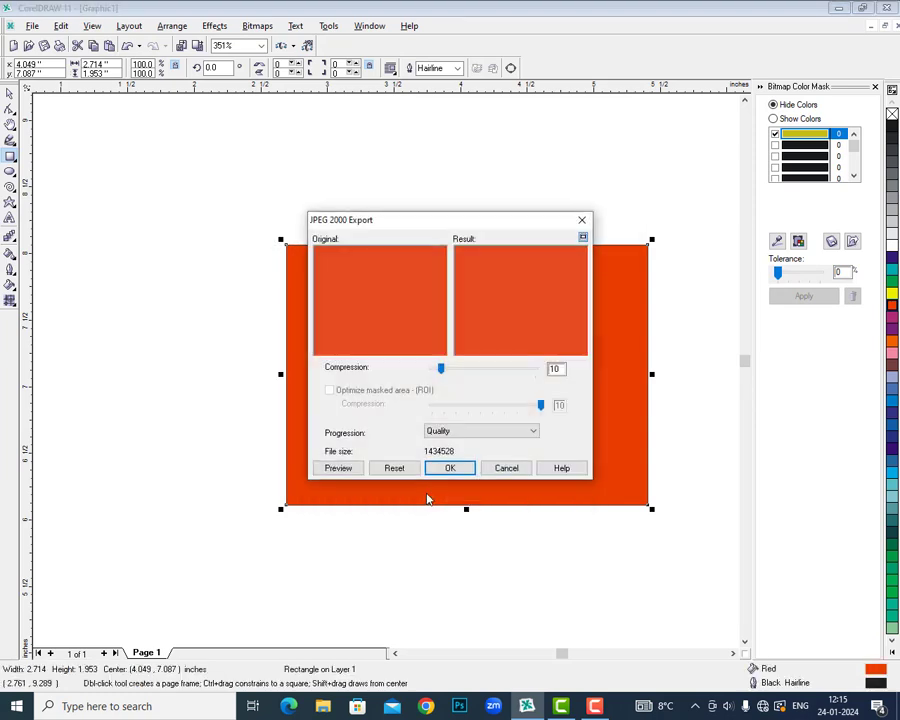
{"action": "left_click", "coordinate": [448, 466]}
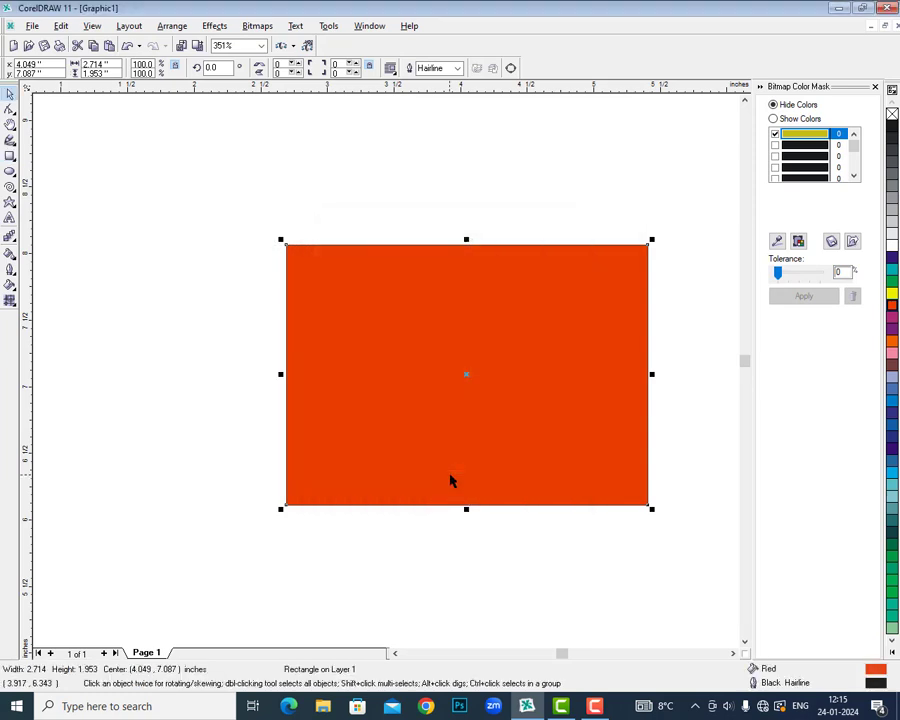
{"action": "key", "text": "Delete"}
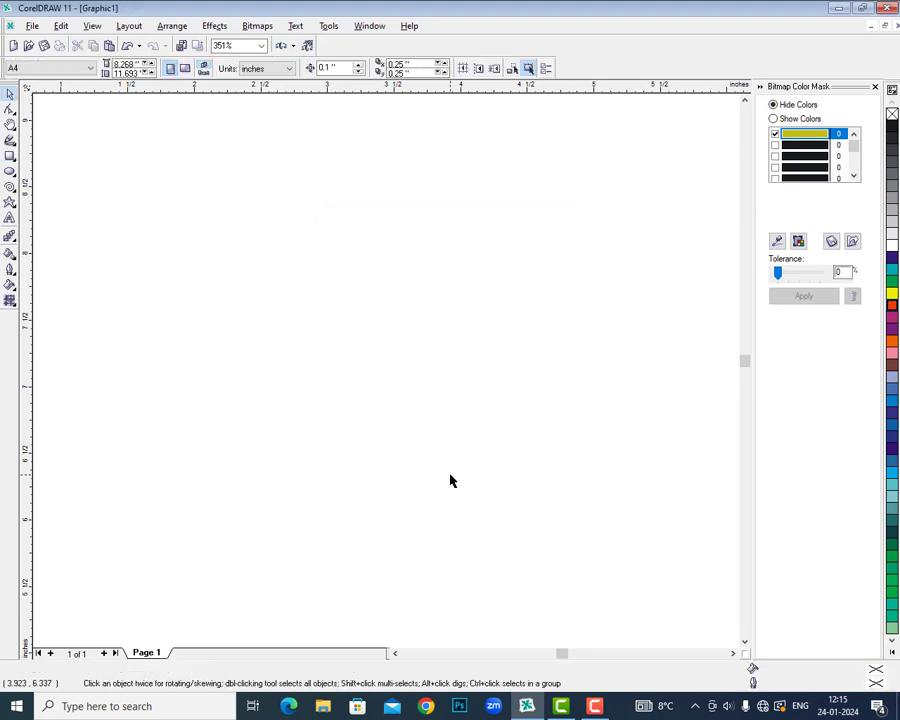
Import aas.JP2 from the Desktop and place it about 2.98 by 2.22 inches, overlapping the red rectangle's lower-right part
{"action": "left_click", "coordinate": [181, 46]}
{"action": "left_click", "coordinate": [386, 213]}
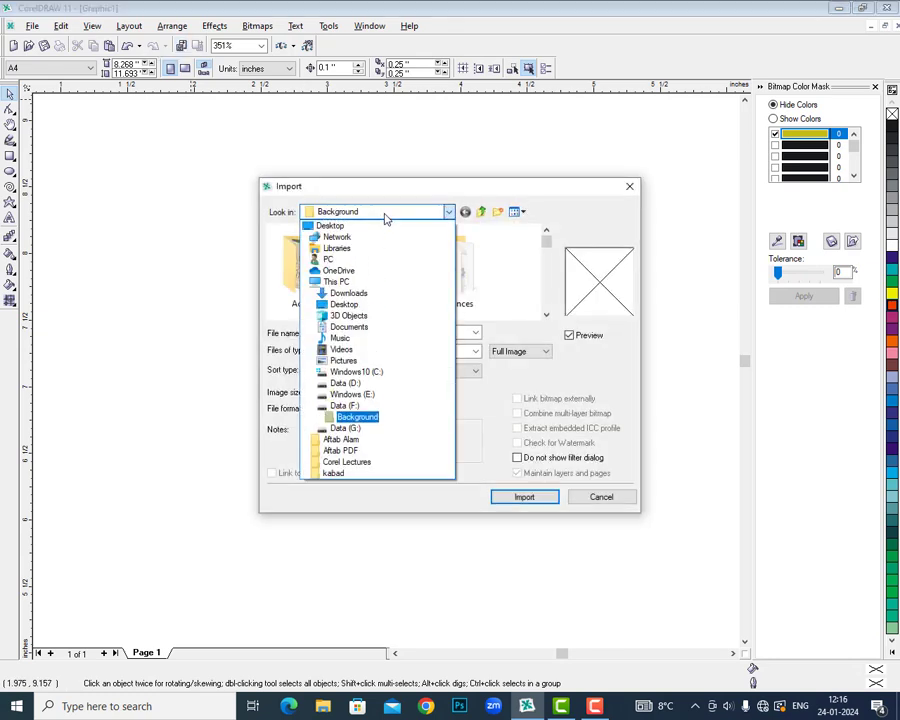
{"action": "left_click", "coordinate": [387, 227]}
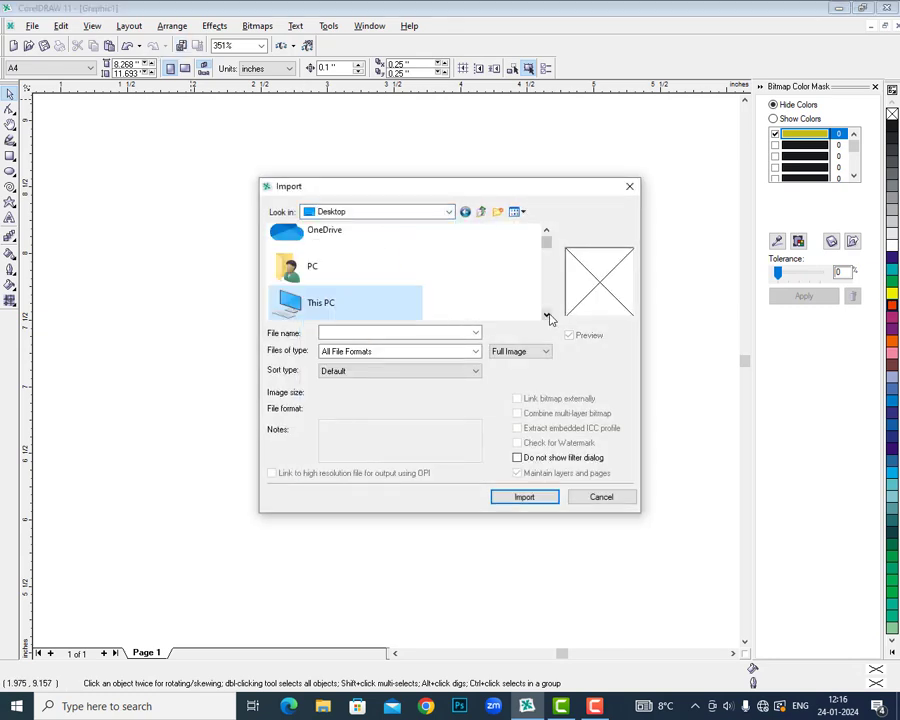
{"action": "left_click", "coordinate": [549, 318]}
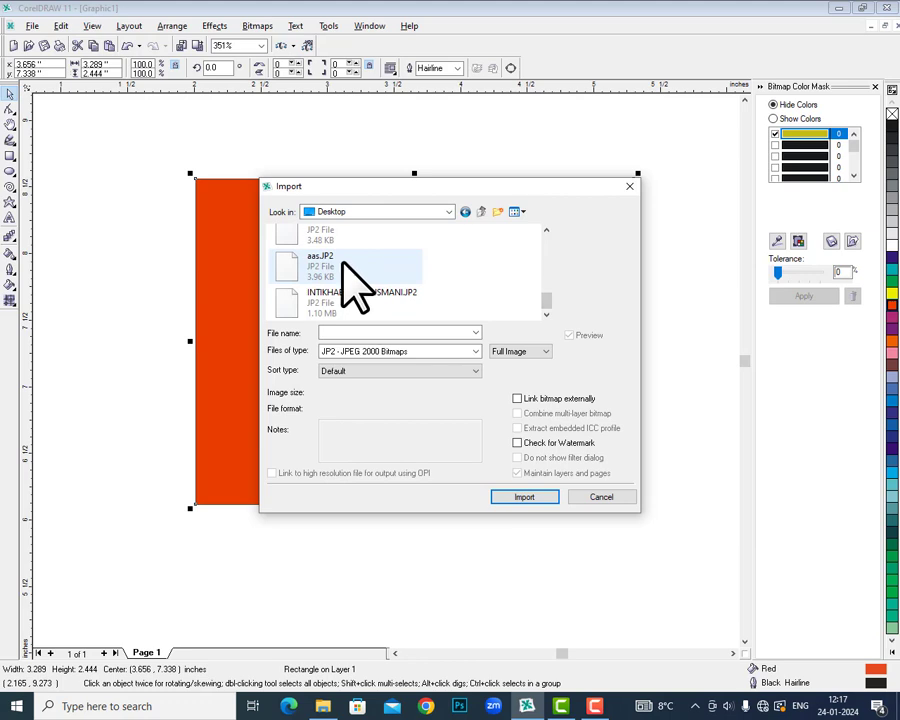
{"action": "left_click", "coordinate": [342, 262]}
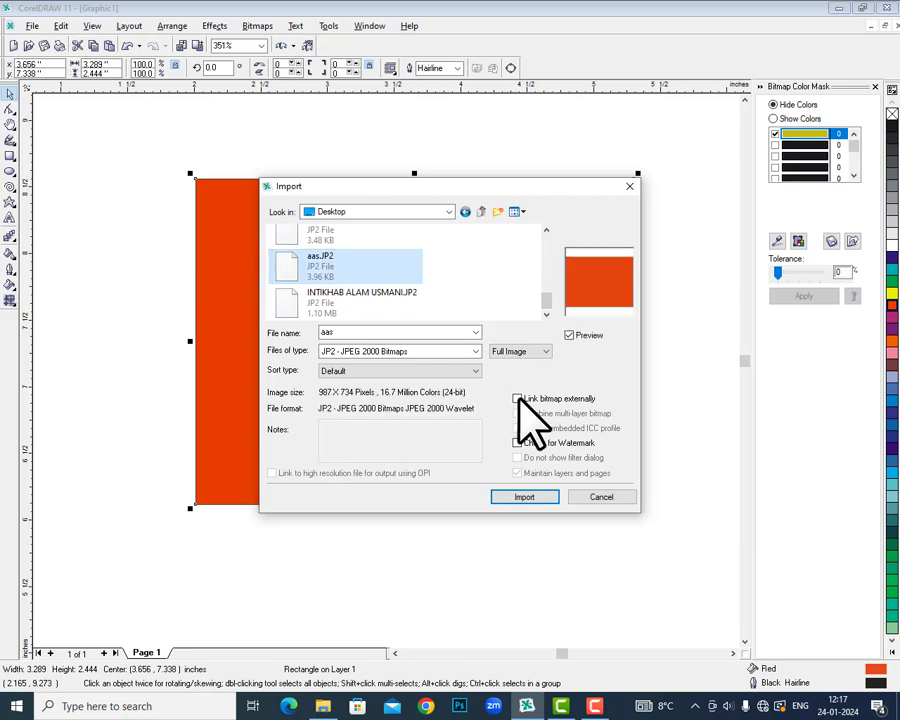
{"action": "left_click", "coordinate": [530, 497]}
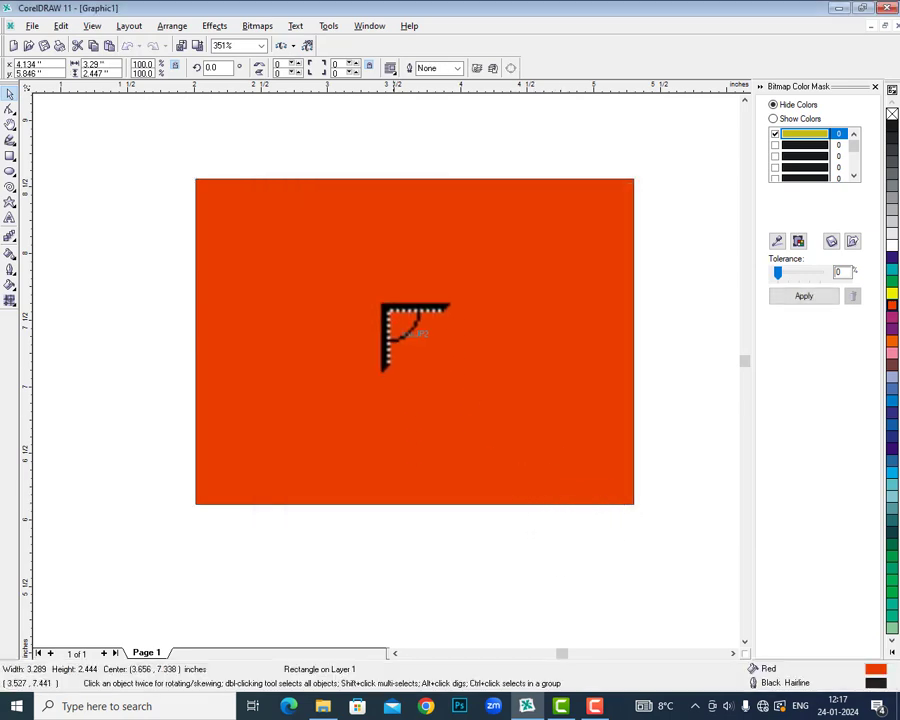
{"action": "left_click_drag", "start_coordinate": [343, 283], "coordinate": [739, 578]}
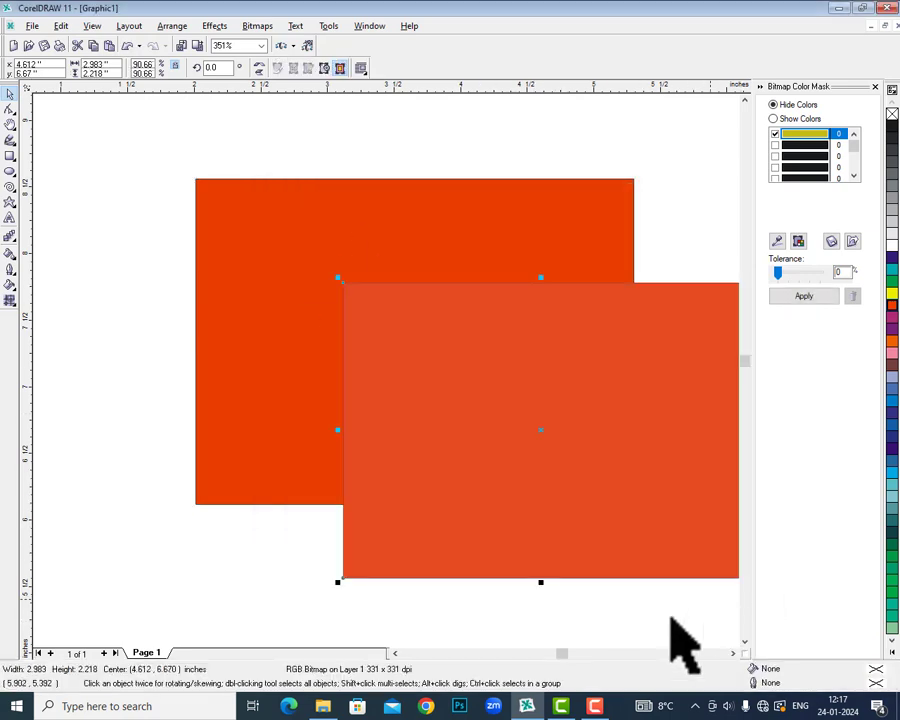
Change the fill of the rectangle behind the imported bitmap to yellow, and finally to cyan
{"action": "left_click", "coordinate": [598, 706]}
{"action": "left_click", "coordinate": [520, 595]}
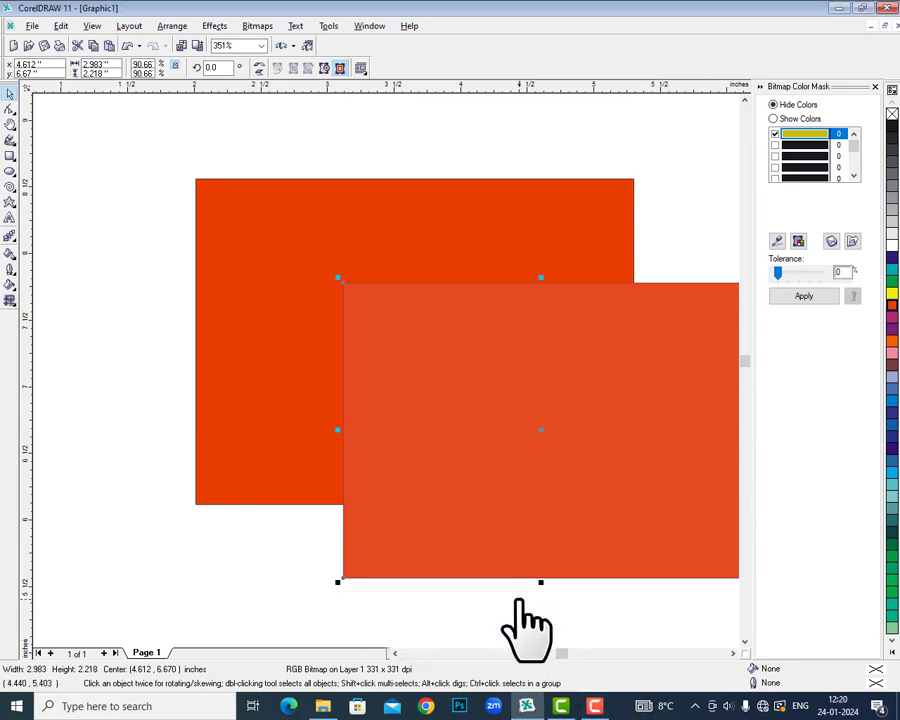
{"action": "left_click", "coordinate": [391, 237]}
{"action": "left_click", "coordinate": [891, 292]}
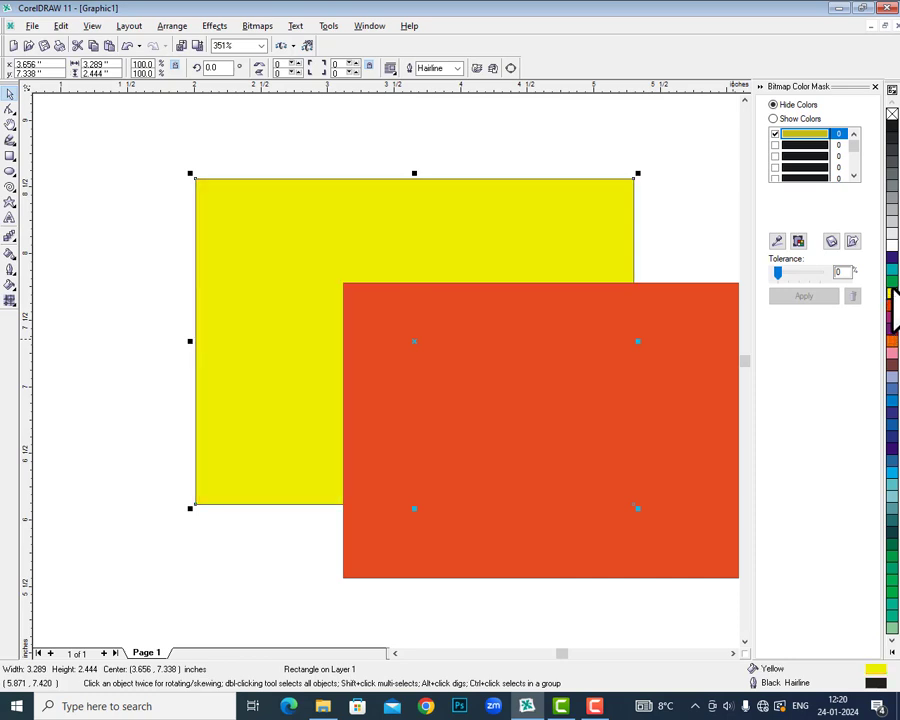
{"action": "left_click", "coordinate": [891, 269]}
Apply a vertical, transparent Page Curl to the red bitmap's upper-right corner with width 89% and height 100%
{"action": "left_click", "coordinate": [543, 402]}
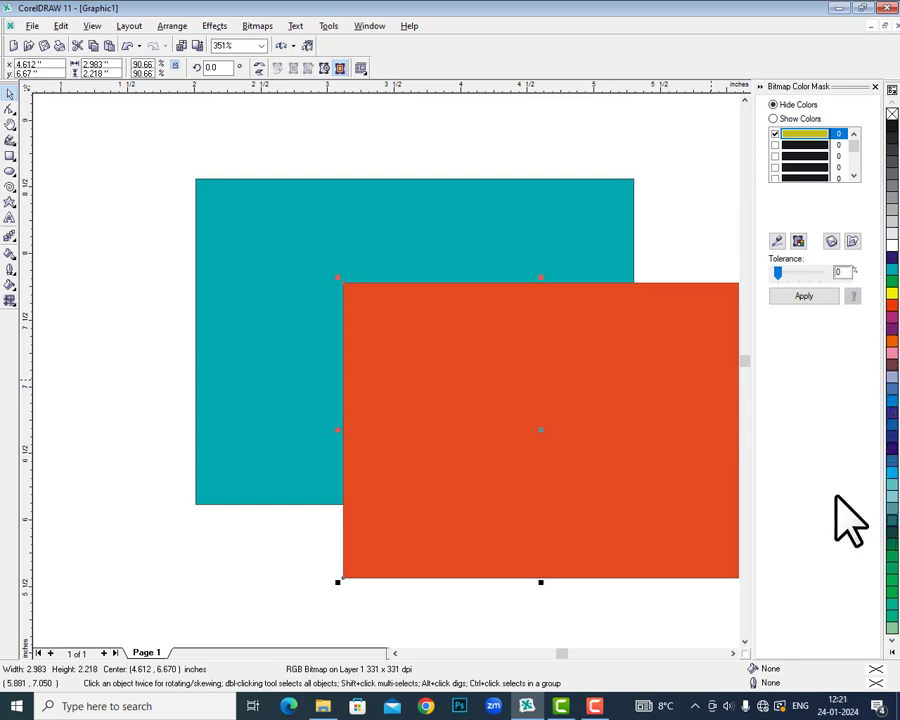
{"action": "left_click", "coordinate": [258, 27]}
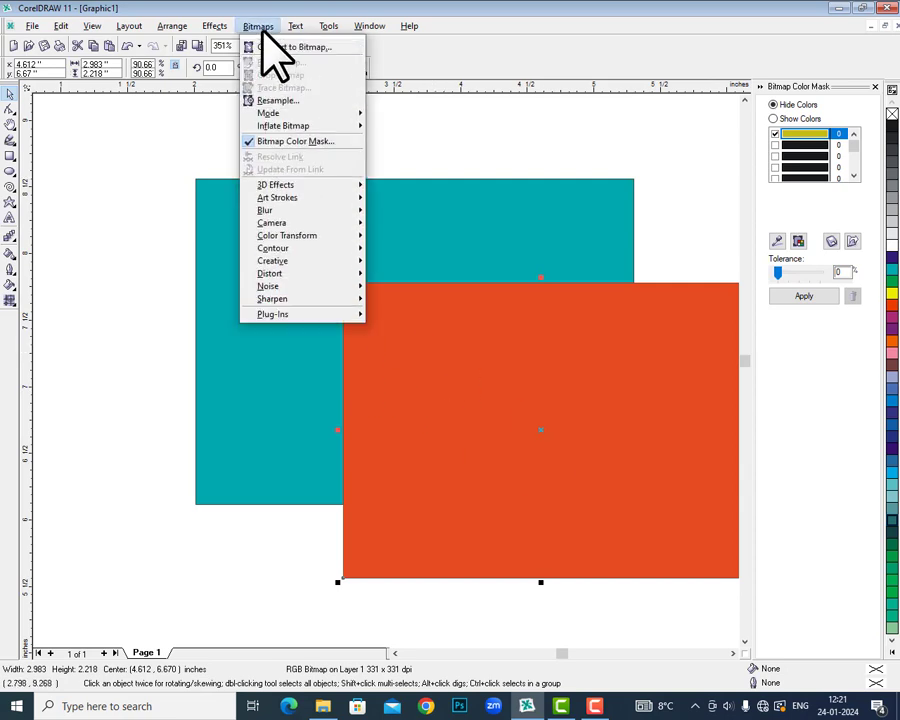
{"action": "mouse_move", "coordinate": [314, 183]}
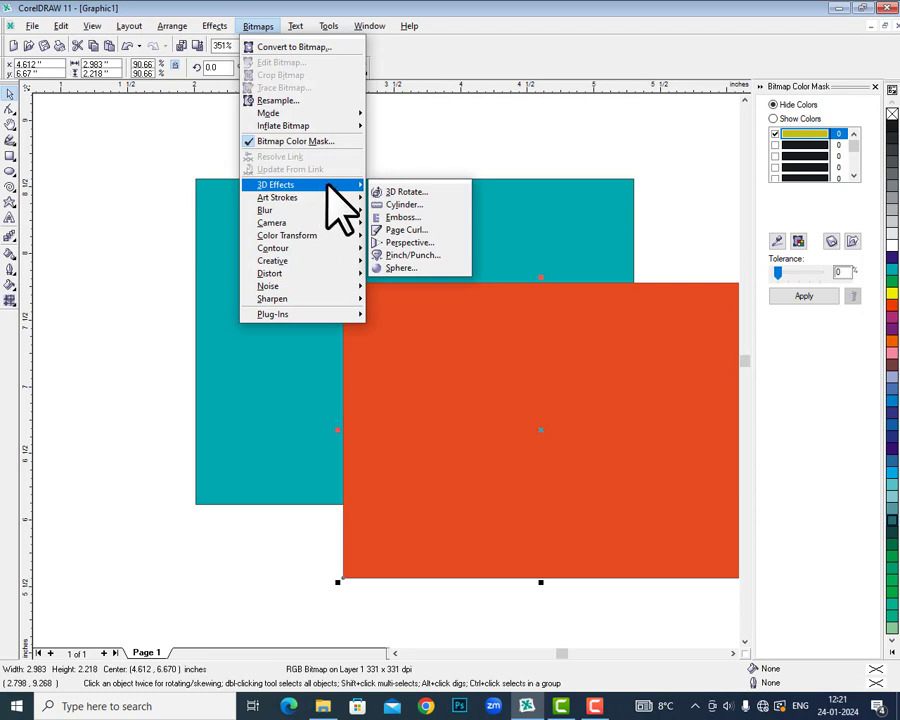
{"action": "left_click", "coordinate": [424, 230]}
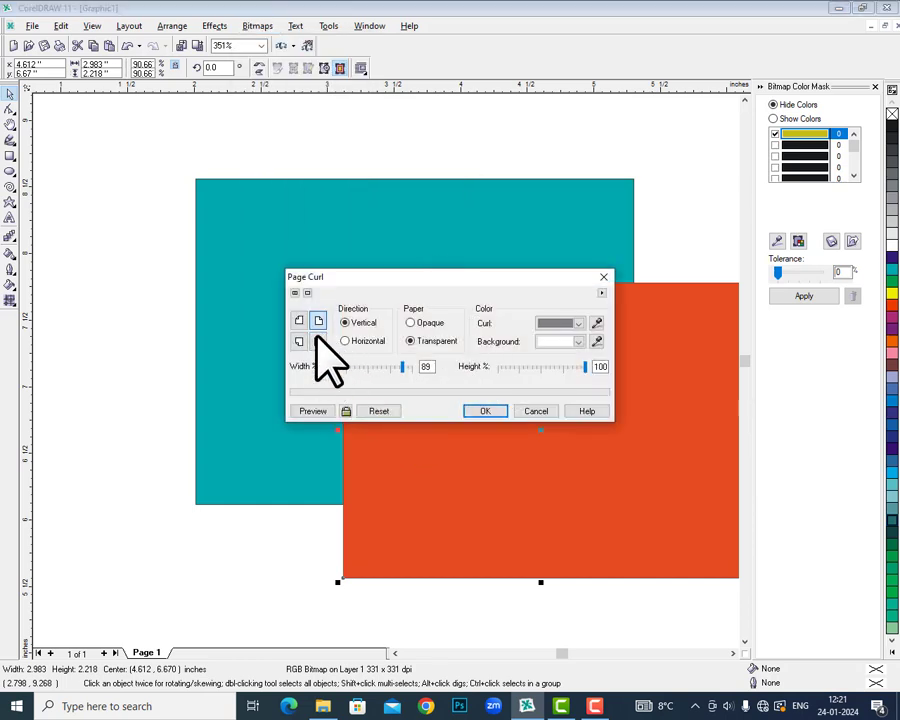
{"action": "left_click", "coordinate": [313, 411]}
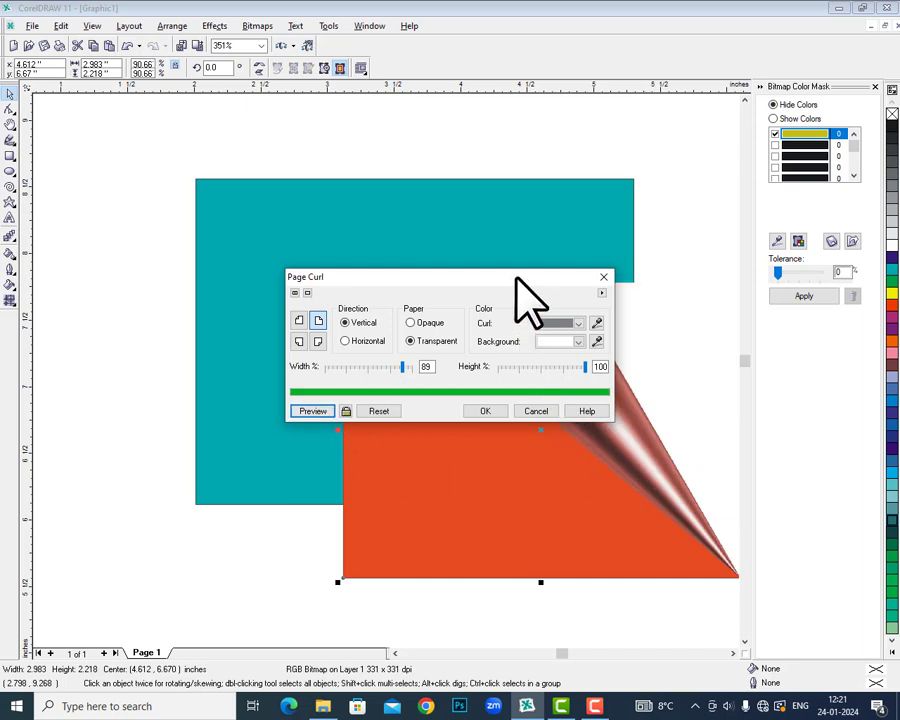
{"action": "left_click_drag", "start_coordinate": [516, 278], "coordinate": [345, 250]}
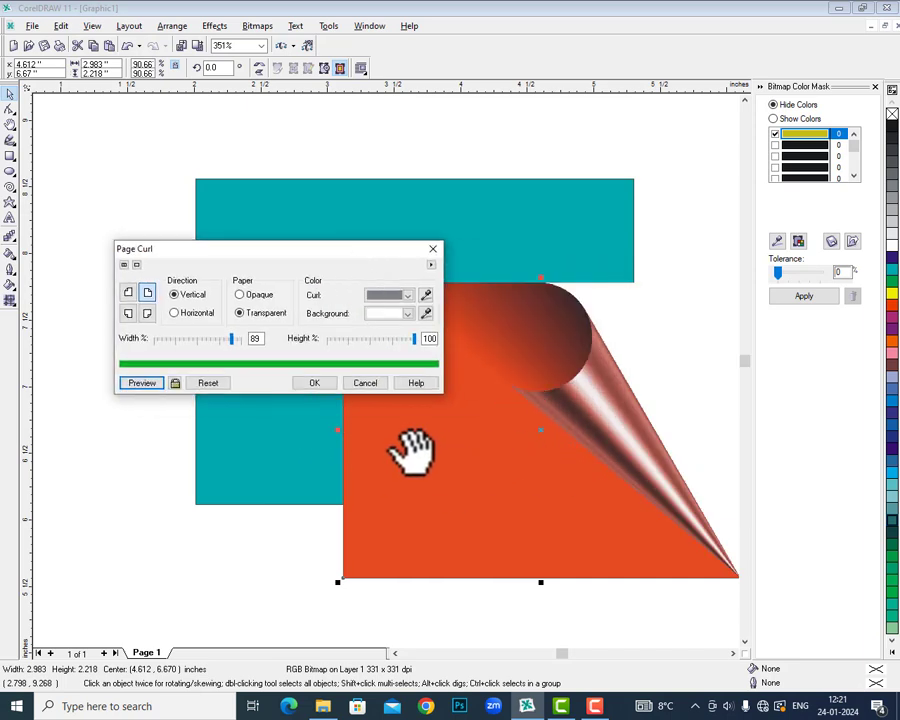
{"action": "left_click", "coordinate": [312, 383]}
Move the curled bitmap onto the cyan rectangle and reshape its upper-right node inward to trim the white corner
{"action": "left_click_drag", "start_coordinate": [515, 440], "coordinate": [436, 388]}
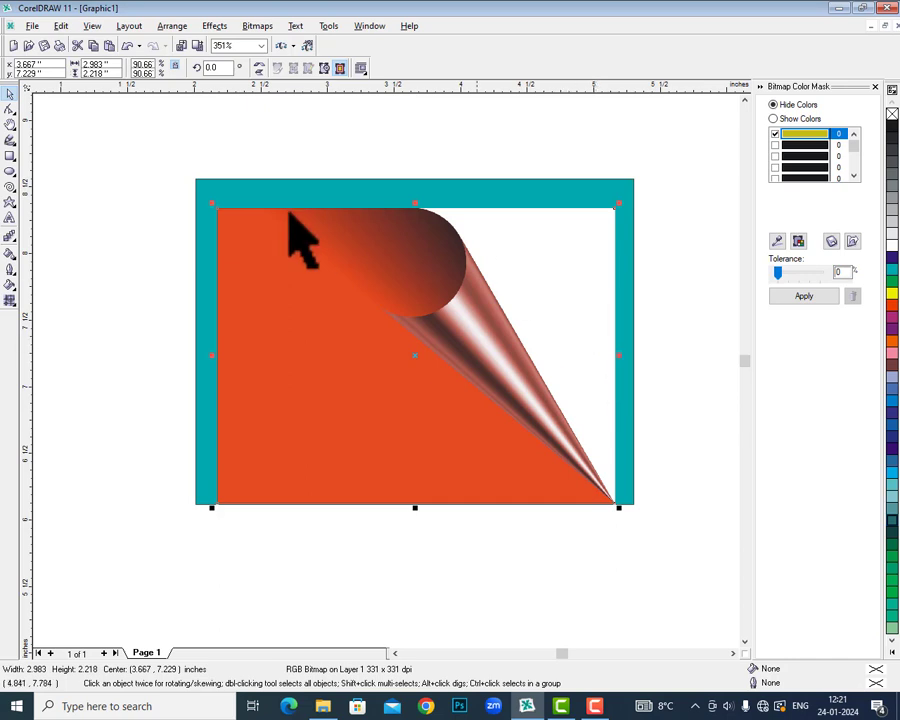
{"action": "left_click", "coordinate": [9, 109]}
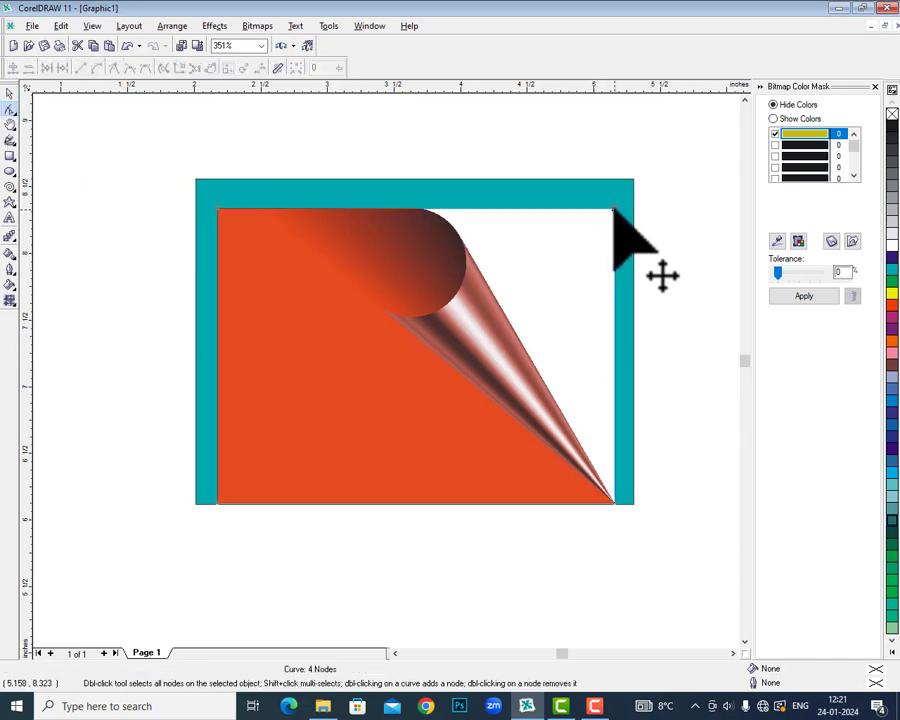
{"action": "left_click_drag", "start_coordinate": [613, 211], "coordinate": [441, 207]}
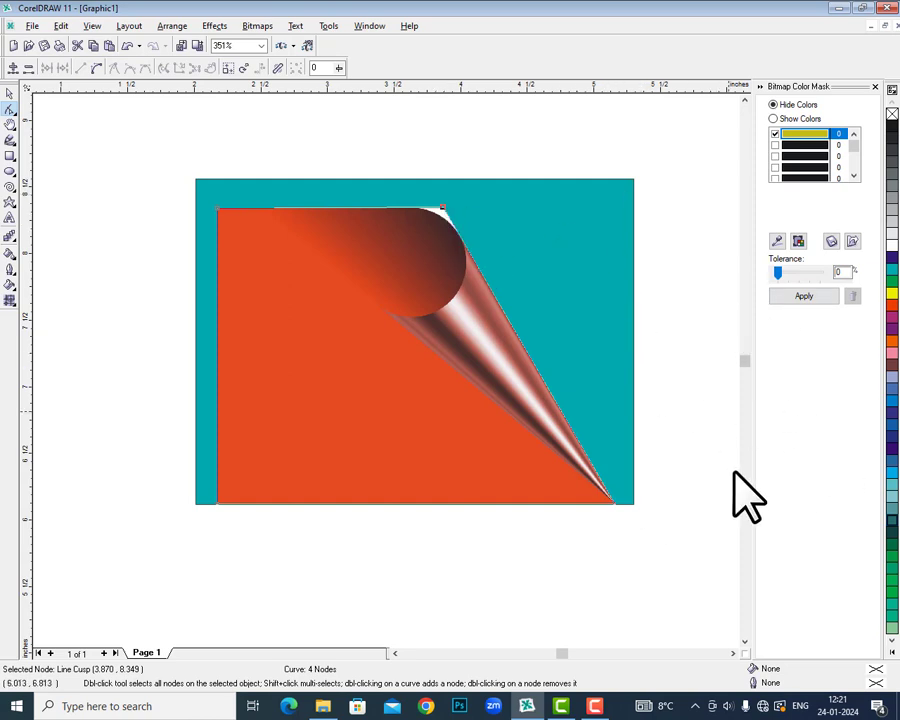
Hide the remaining white beside the curl with the bitmap color mask, and shift the bitmap slightly up and left within the cyan rectangle
{"action": "left_click", "coordinate": [777, 241]}
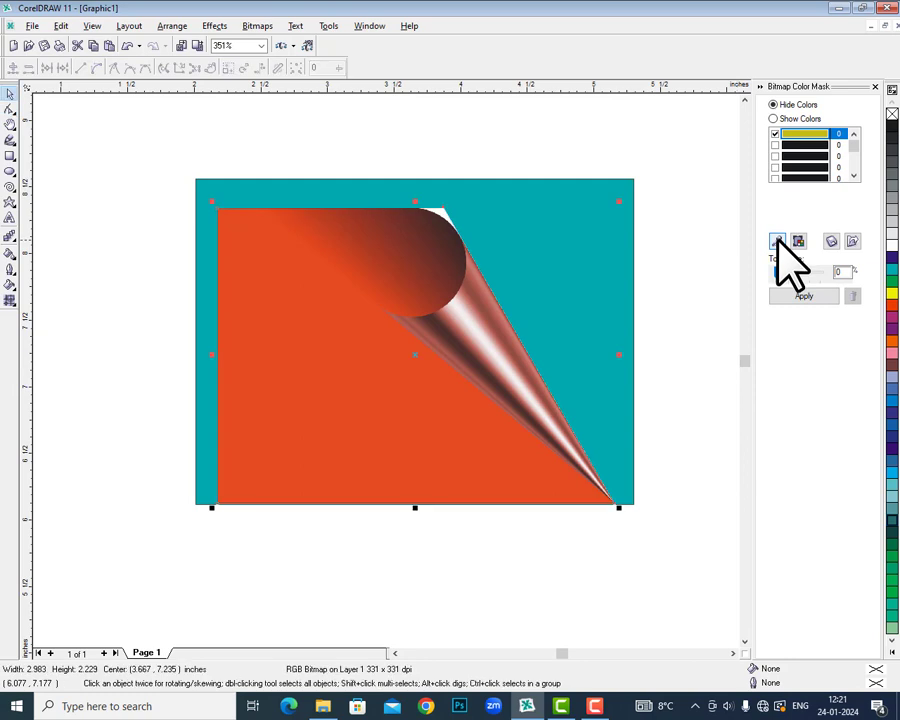
{"action": "left_click", "coordinate": [435, 210]}
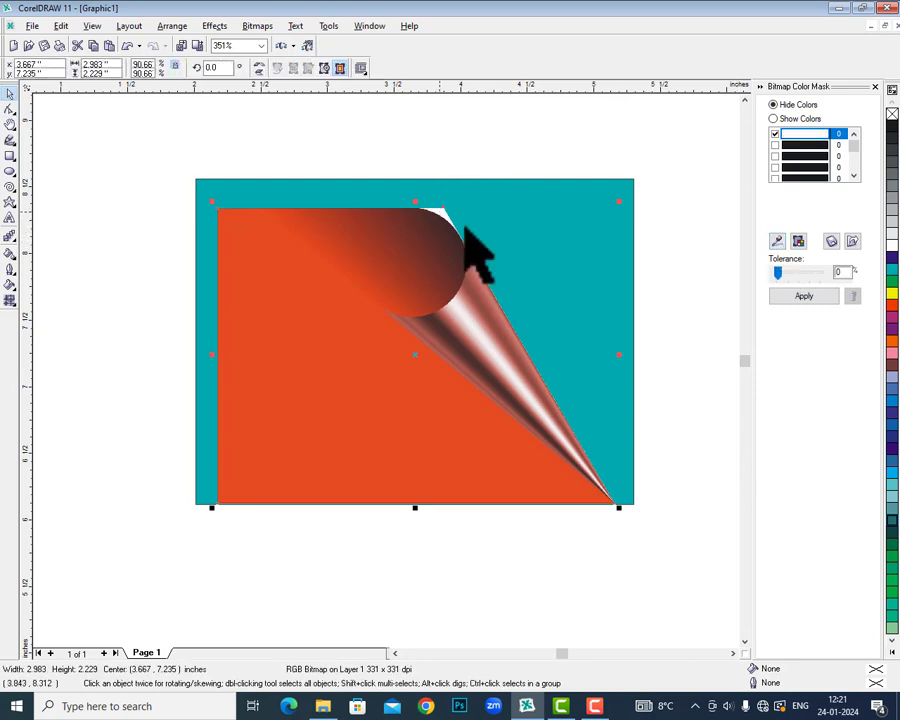
{"action": "left_click", "coordinate": [806, 297]}
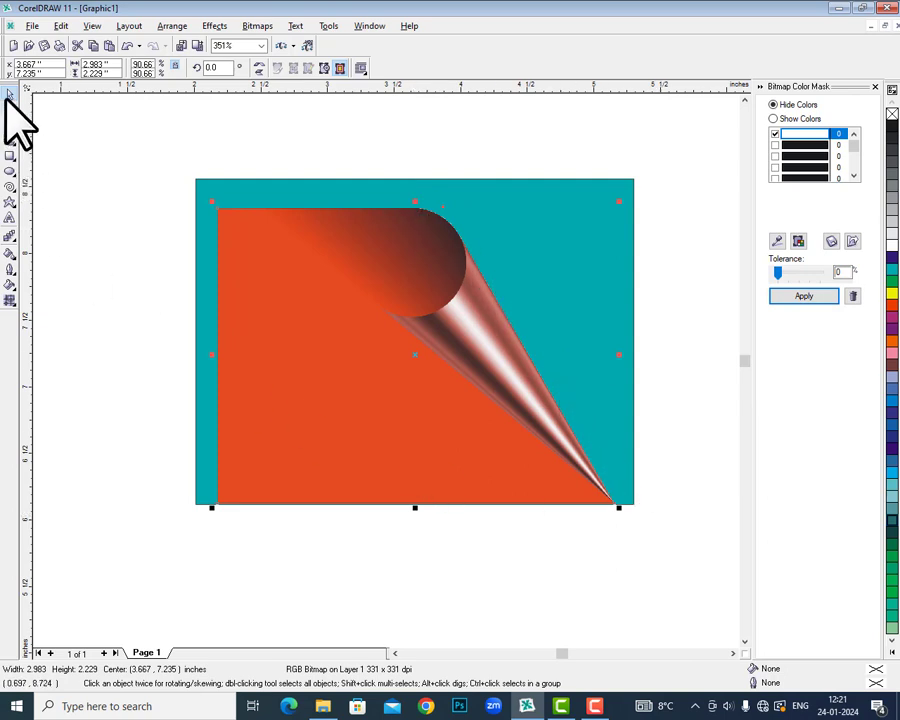
{"action": "mouse_move", "coordinate": [462, 396]}
{"action": "left_mouse_down"}
{"action": "mouse_move", "coordinate": [462, 382]}
{"action": "mouse_move", "coordinate": [450, 392]}
{"action": "left_mouse_up"}
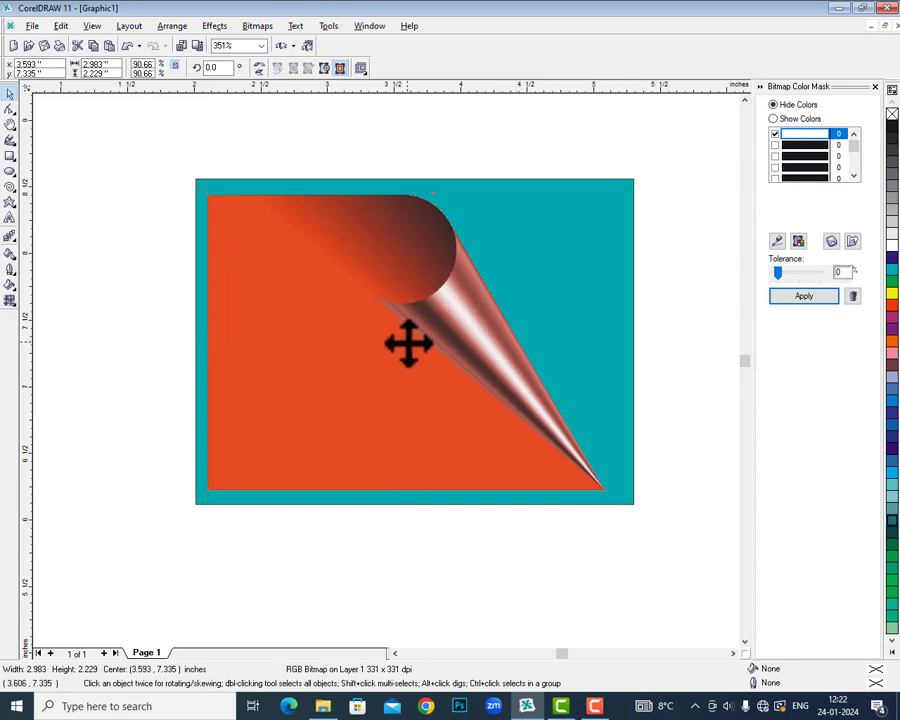
{"action": "left_click_drag", "start_coordinate": [410, 343], "coordinate": [408, 343]}
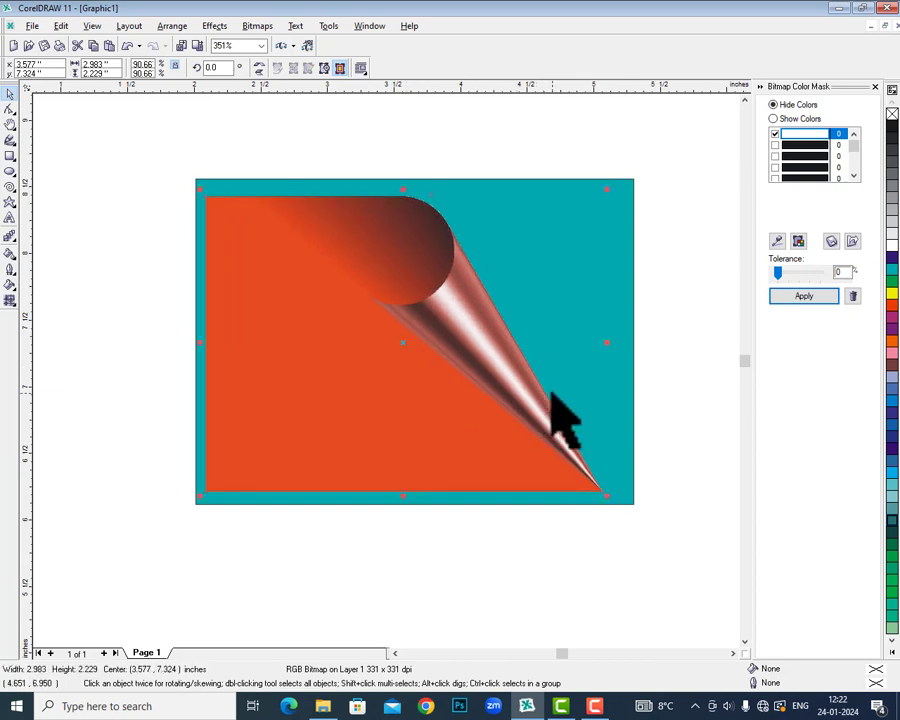
Create a horizontally mirrored copy of the cyan rectangle and curled bitmap adjoining the original's right edge, and remove the outlines
{"action": "left_click_drag", "start_coordinate": [155, 155], "coordinate": [600, 572]}
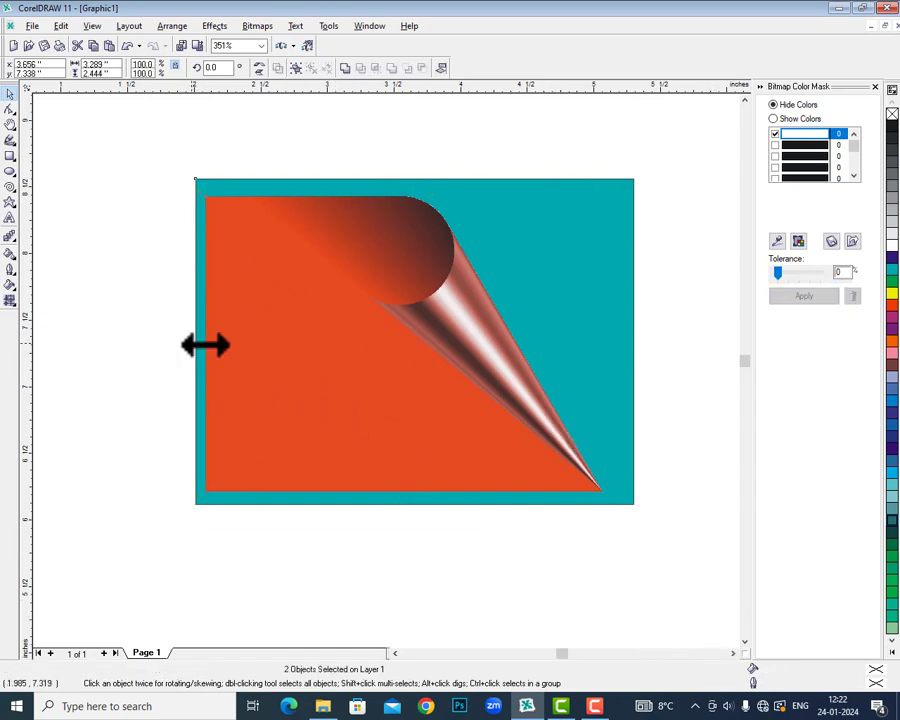
{"action": "left_click_drag", "start_coordinate": [204, 345], "coordinate": [680, 405]}
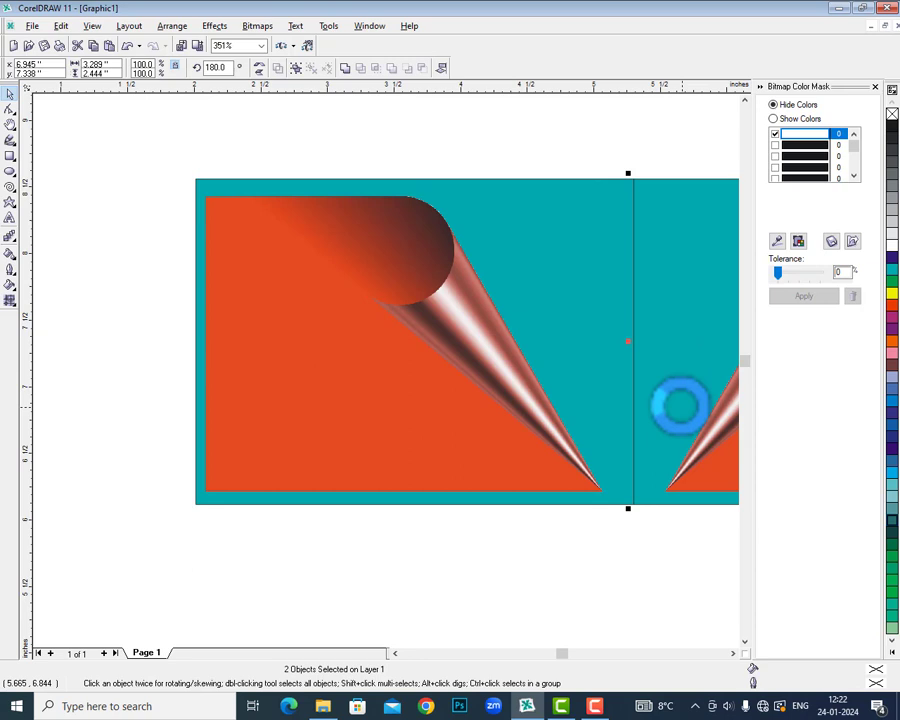
{"action": "key", "text": "shift+F2"}
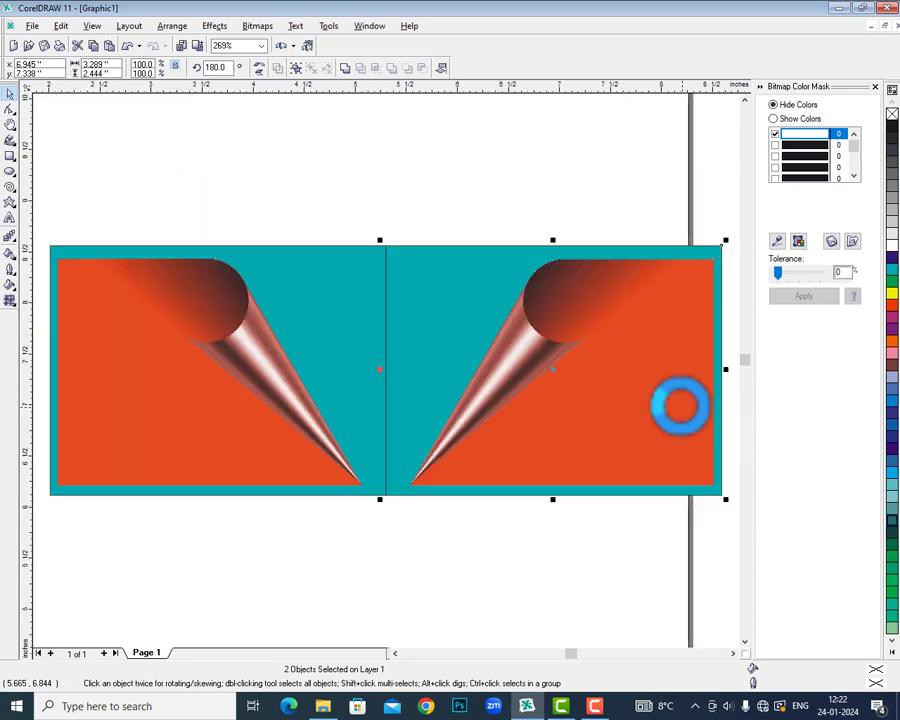
{"action": "left_click", "coordinate": [362, 344], "text": "shift"}
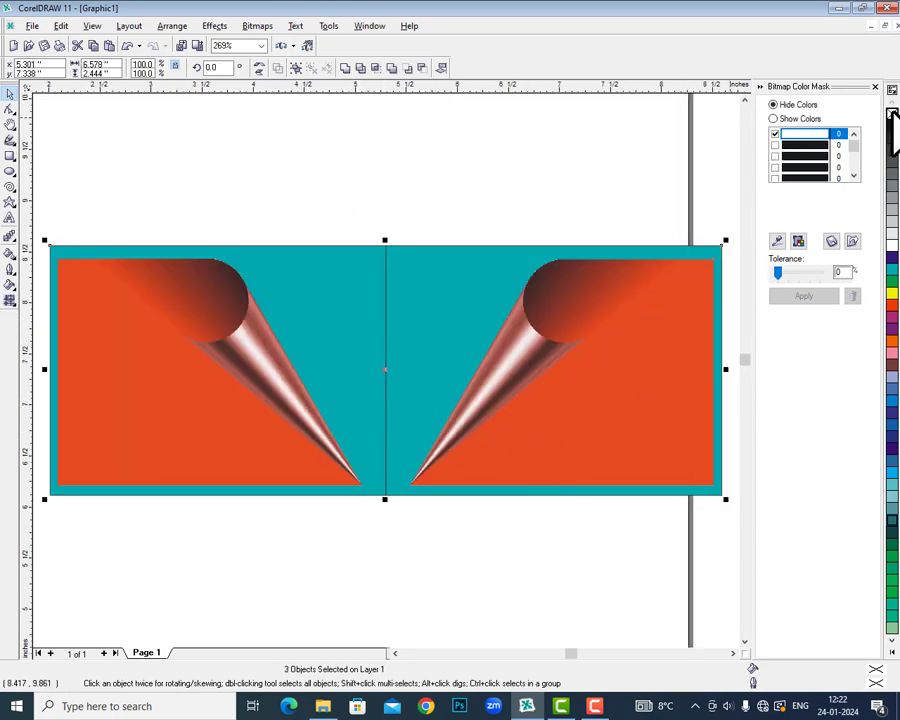
{"action": "left_click", "coordinate": [463, 227]}
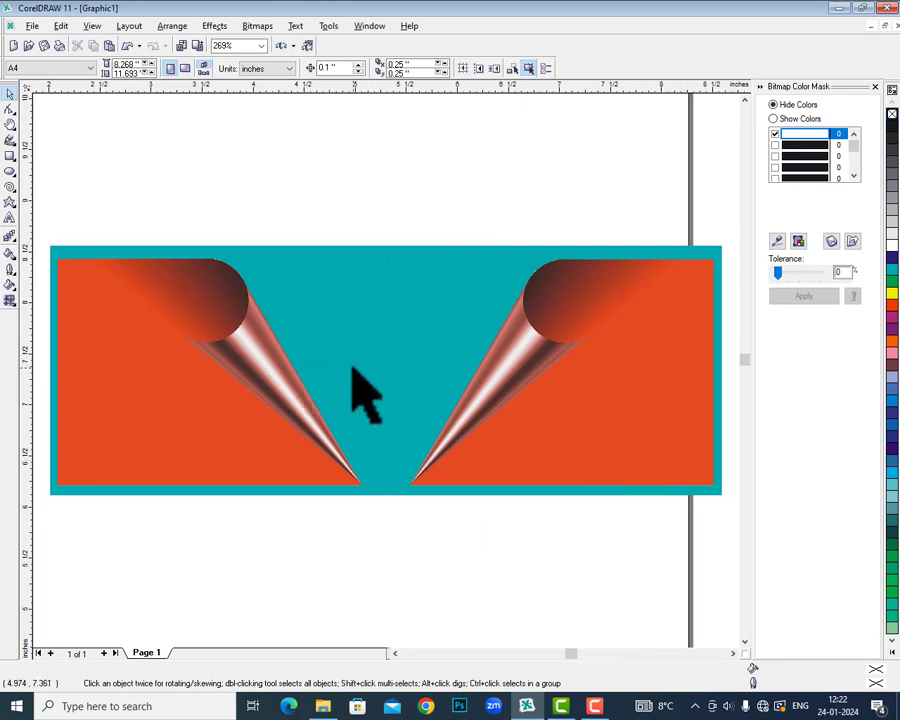
Delete all artwork from the page and browse to the Background folder on drive Data (F:) for importing an image
{"action": "key", "text": "ctrl+a"}
{"action": "key", "text": "Delete"}
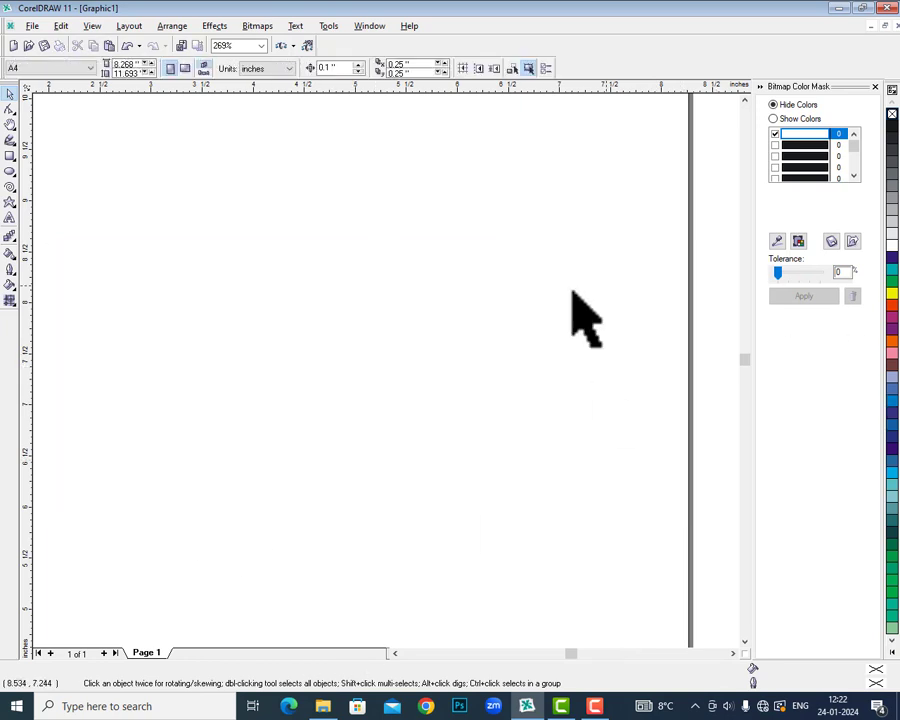
{"action": "left_click", "coordinate": [183, 46]}
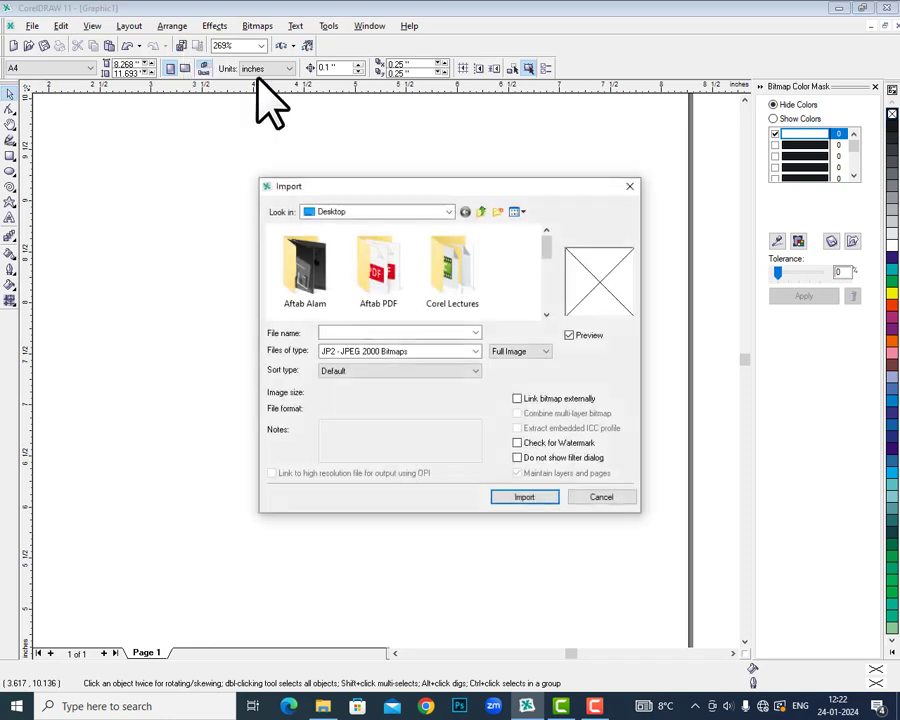
{"action": "left_click", "coordinate": [397, 211]}
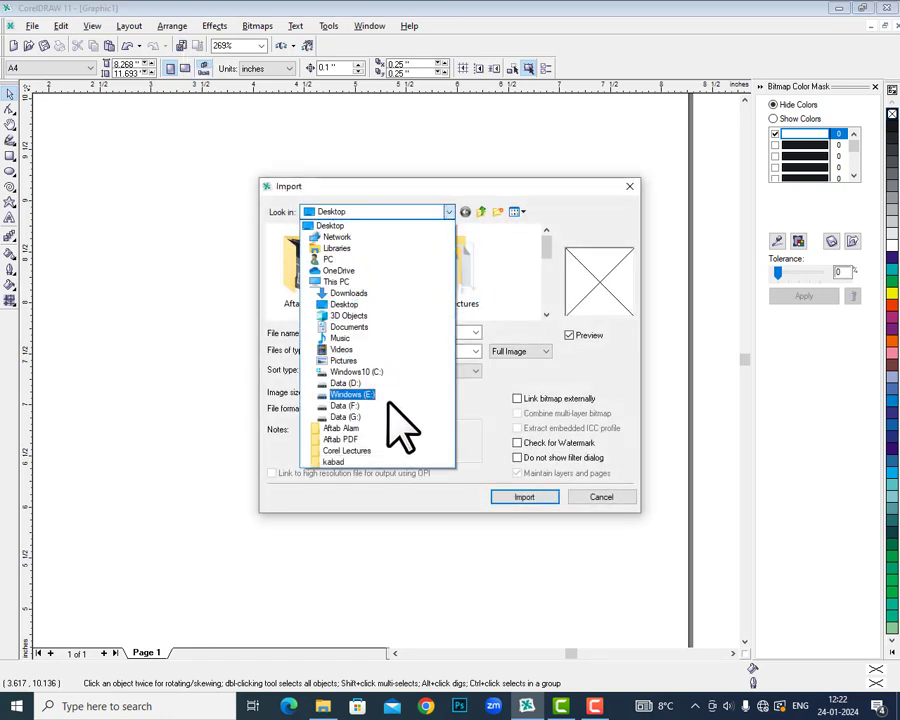
{"action": "left_click", "coordinate": [388, 412]}
{"action": "left_click", "coordinate": [379, 294]}
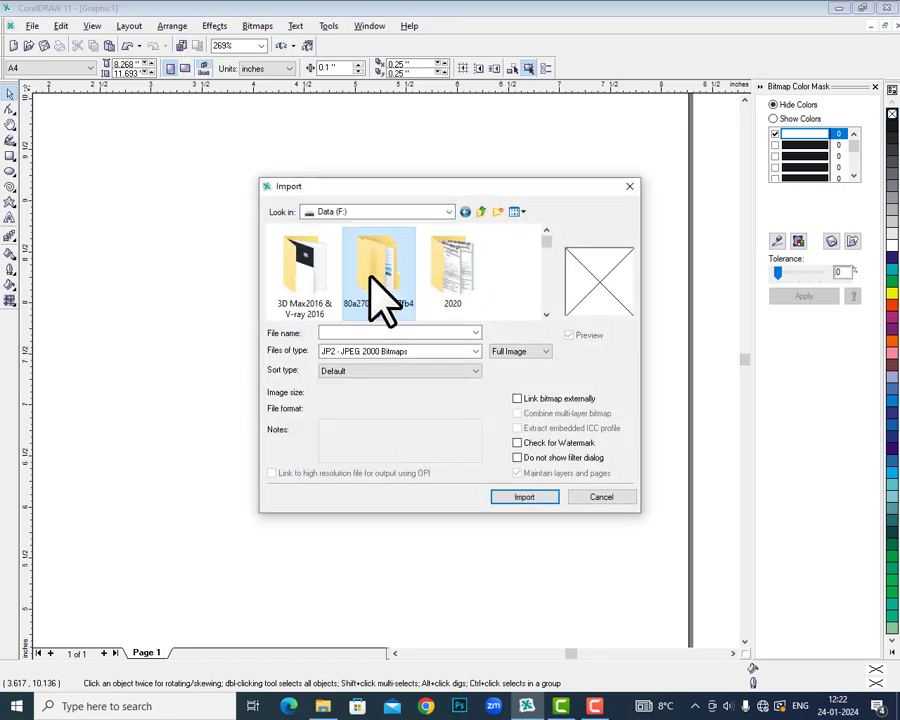
{"action": "scroll", "coordinate": [380, 300], "scroll_direction": "down", "scroll_amount": 2}
{"action": "double_click", "coordinate": [464, 300]}
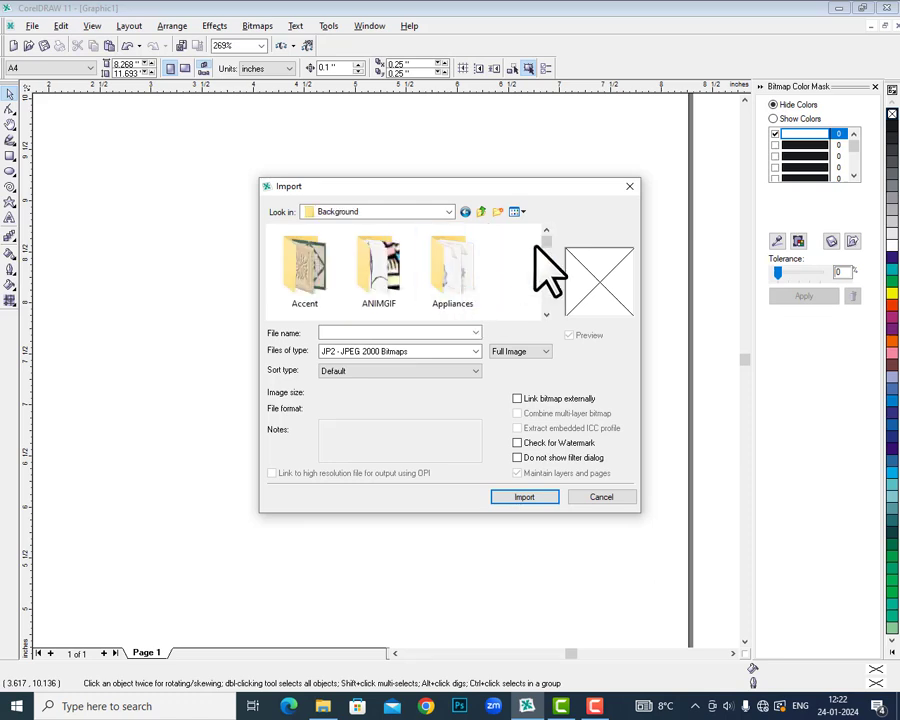
List files of all formats in the Background folder for the import
{"action": "scroll", "coordinate": [542, 270], "scroll_direction": "down", "scroll_amount": 6}
{"action": "scroll", "coordinate": [546, 288], "scroll_direction": "down", "scroll_amount": 2}
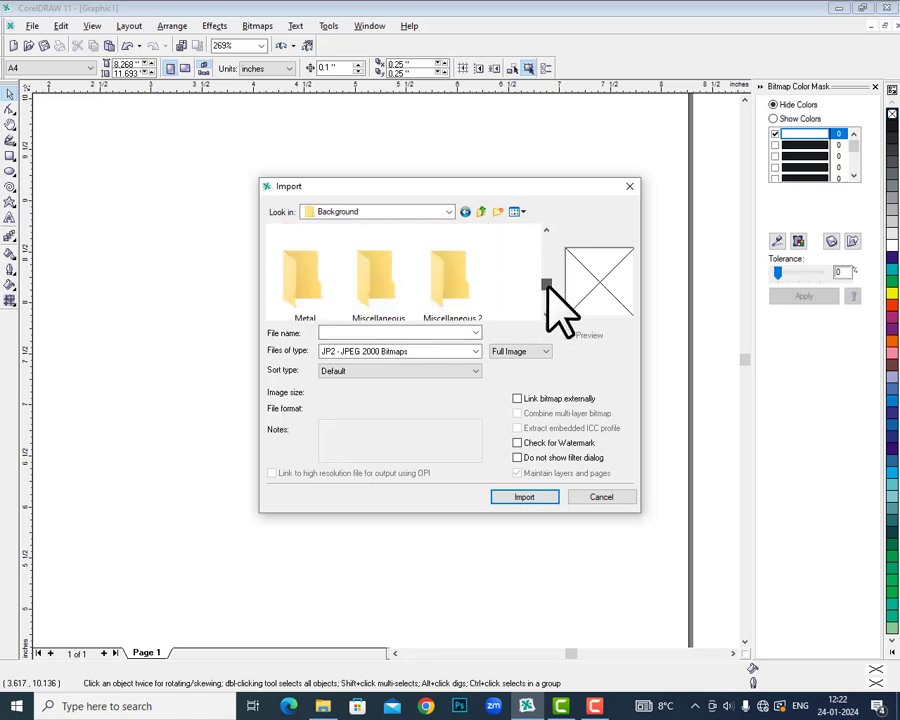
{"action": "scroll", "coordinate": [548, 267], "scroll_direction": "up", "scroll_amount": 3}
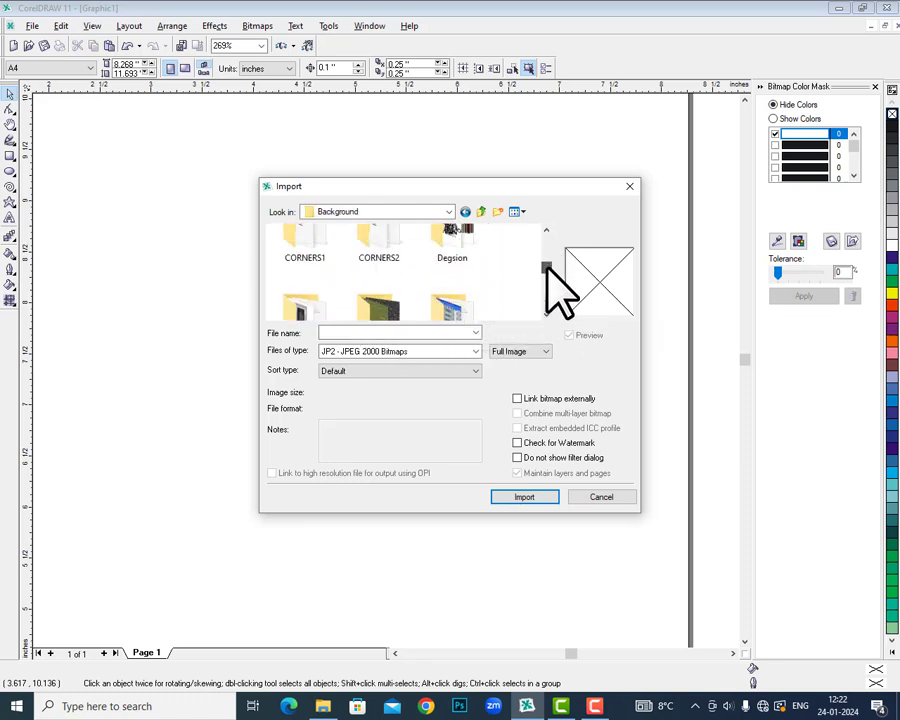
{"action": "mouse_move", "coordinate": [546, 268]}
{"action": "left_mouse_down"}
{"action": "mouse_move", "coordinate": [544, 280]}
{"action": "mouse_move", "coordinate": [546, 256]}
{"action": "left_mouse_up"}
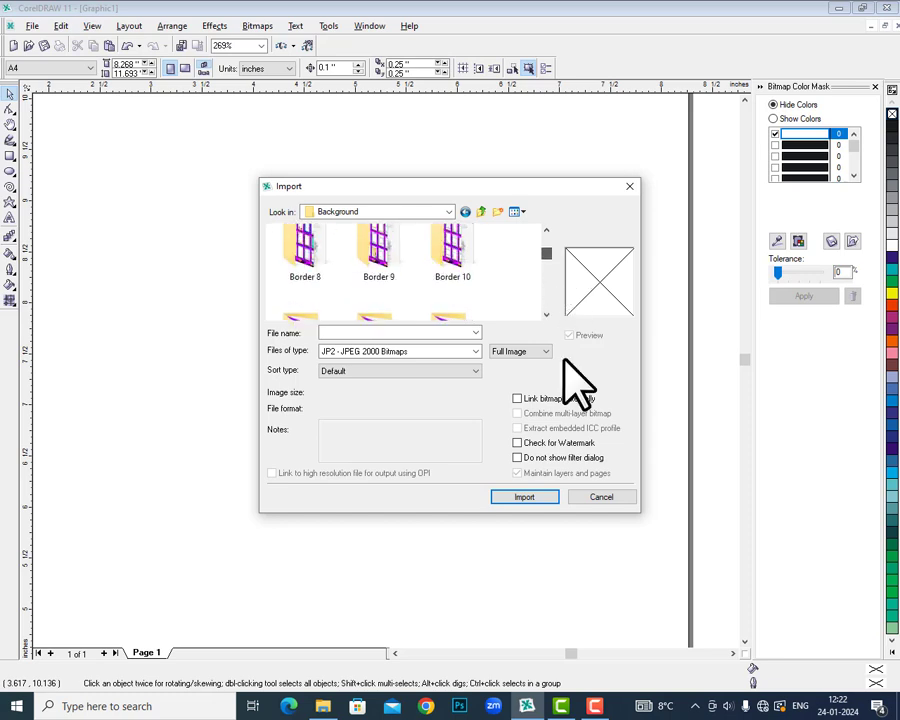
{"action": "scroll", "coordinate": [566, 360], "scroll_direction": "down", "scroll_amount": 6}
{"action": "scroll", "coordinate": [566, 360], "scroll_direction": "up", "scroll_amount": 2}
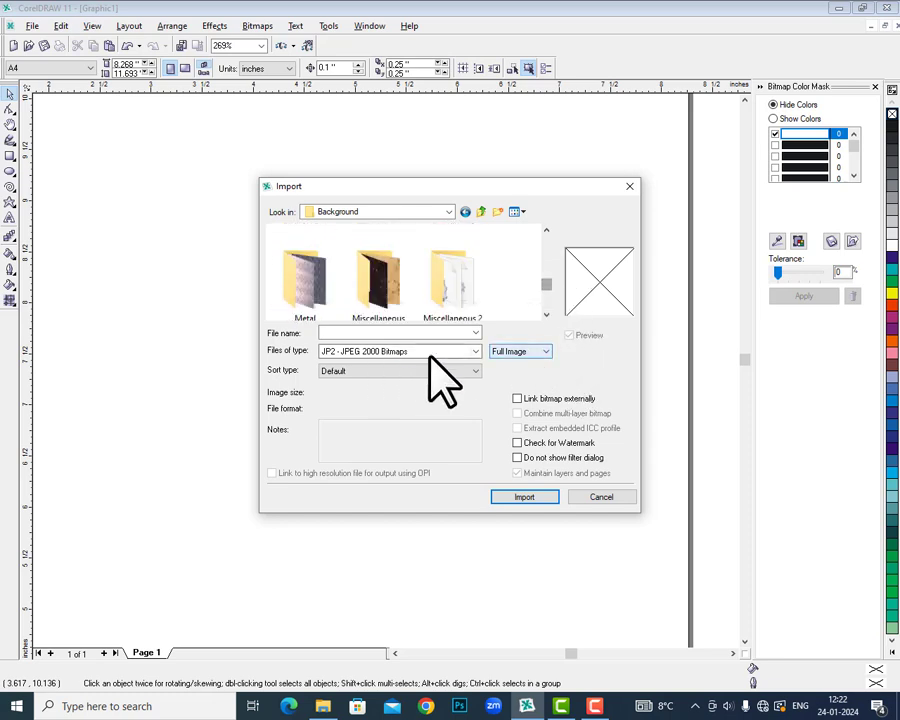
{"action": "left_click", "coordinate": [398, 352]}
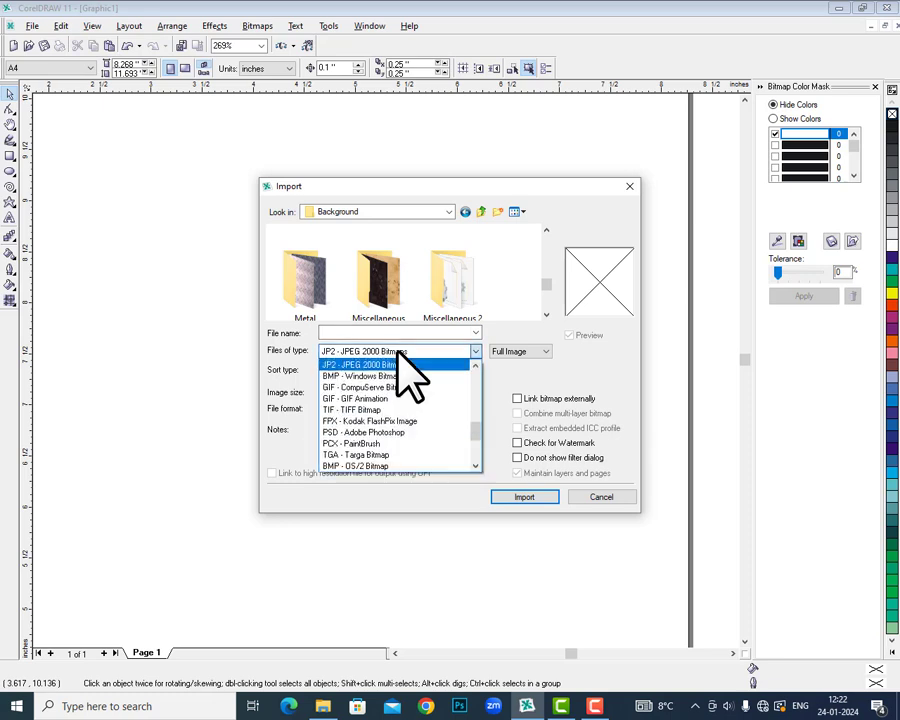
{"action": "scroll", "coordinate": [410, 377], "scroll_direction": "up", "scroll_amount": 5}
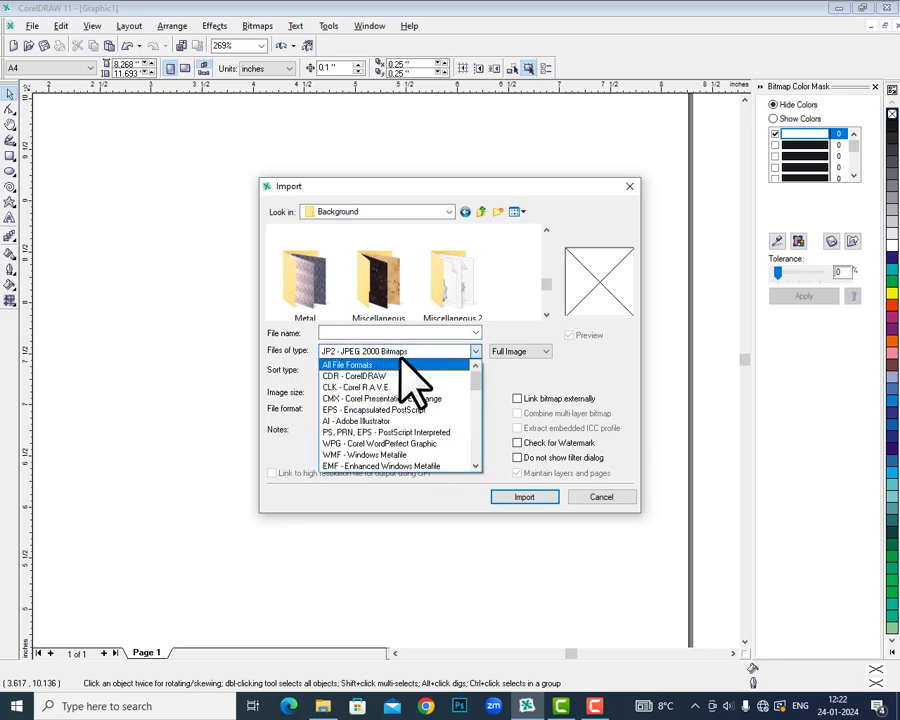
{"action": "left_click", "coordinate": [400, 365]}
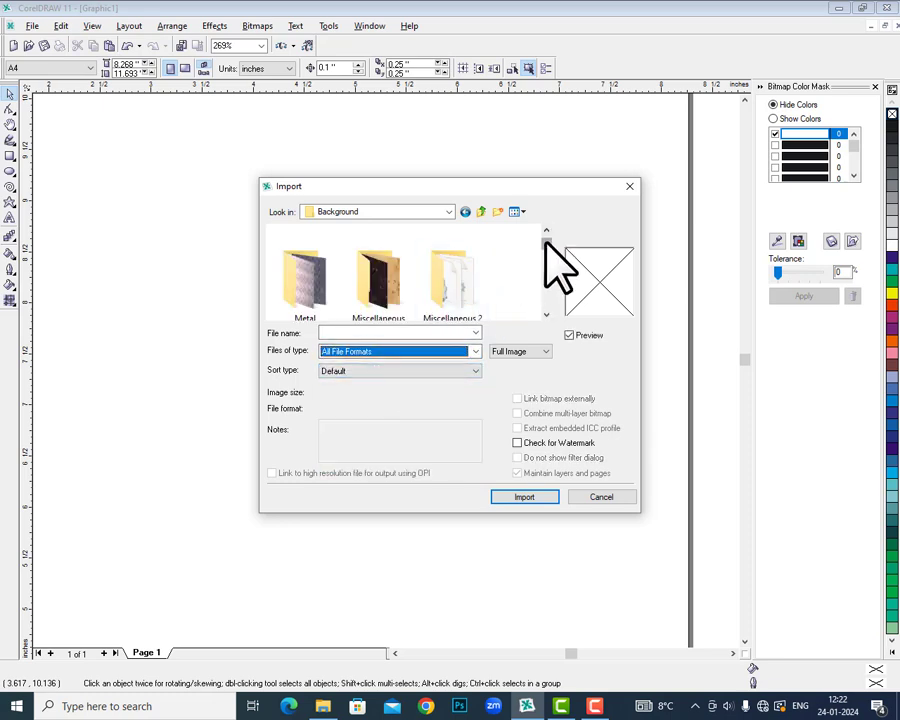
Import love-heart-flowers-HD and place it on the upper part of the page, about 4.64 inches wide and 2.61 inches high
{"action": "left_click_drag", "start_coordinate": [545, 245], "coordinate": [518, 271]}
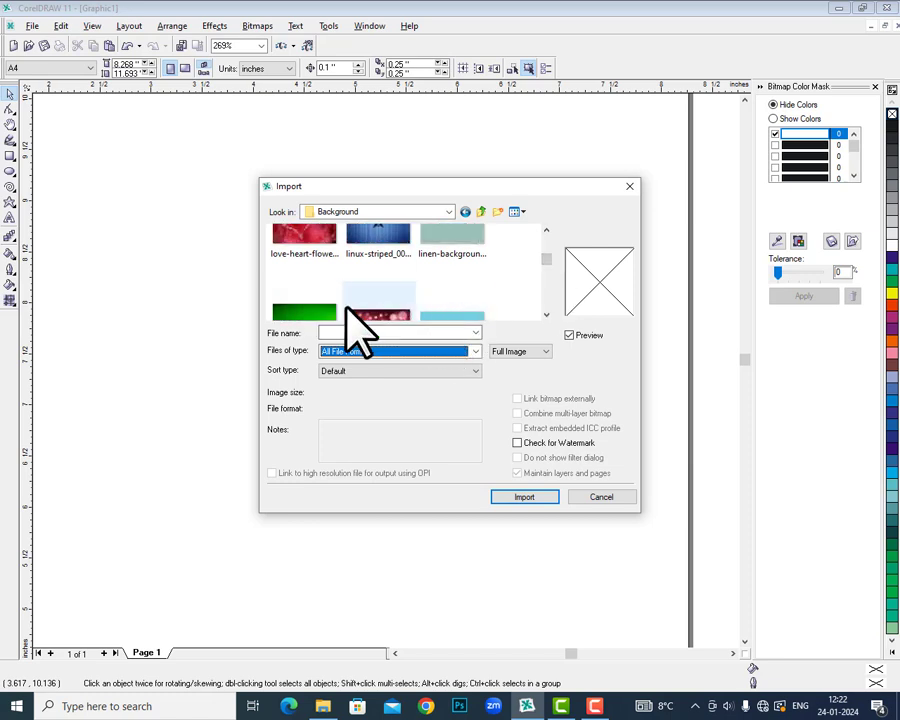
{"action": "left_click", "coordinate": [372, 231]}
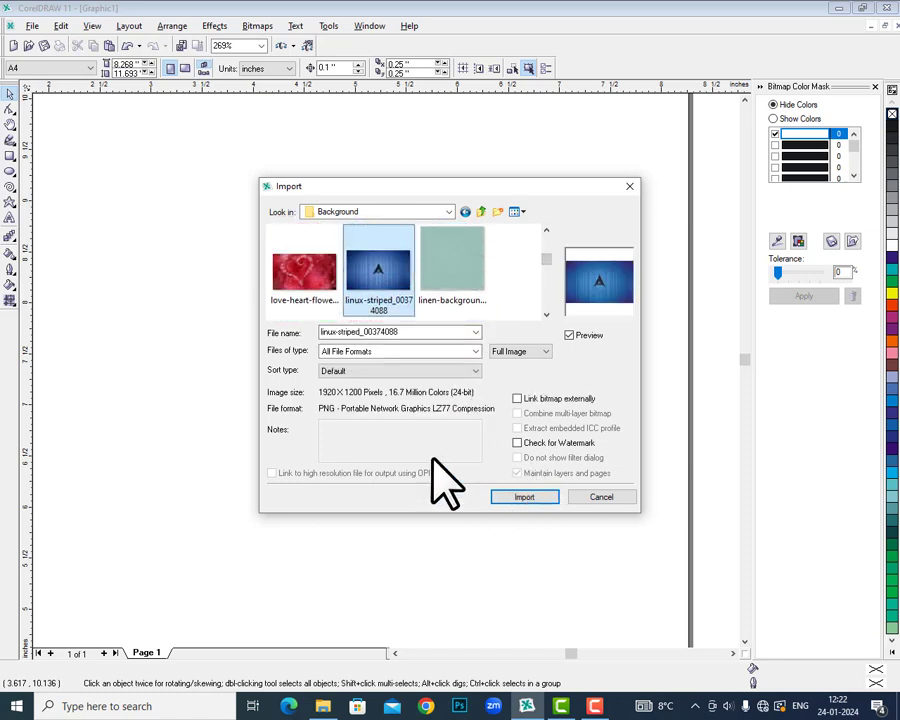
{"action": "left_click", "coordinate": [307, 278]}
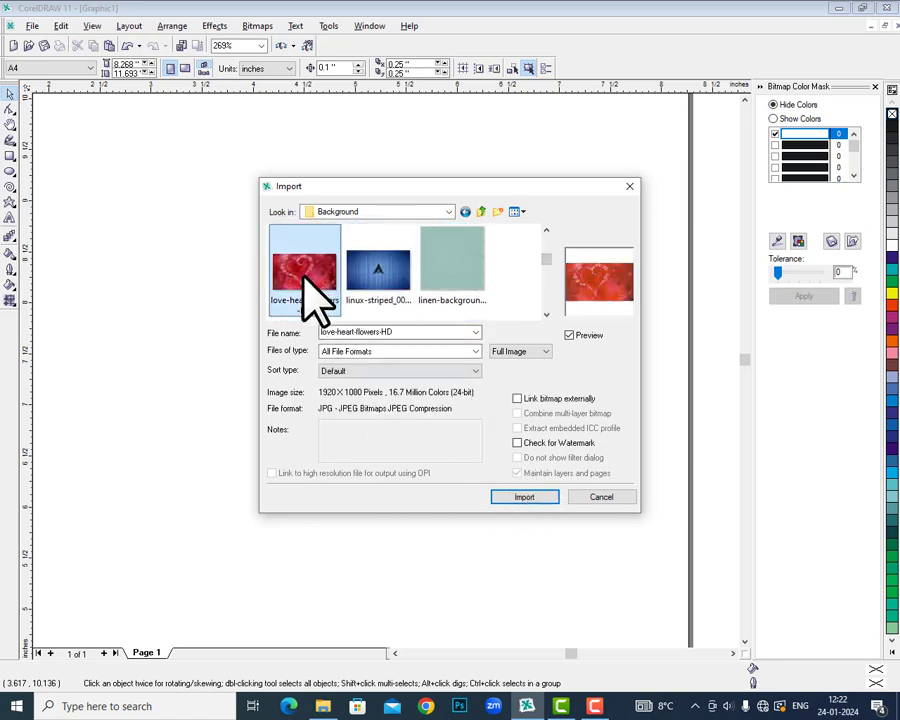
{"action": "left_click", "coordinate": [526, 496]}
{"action": "left_click_drag", "start_coordinate": [137, 148], "coordinate": [616, 503]}
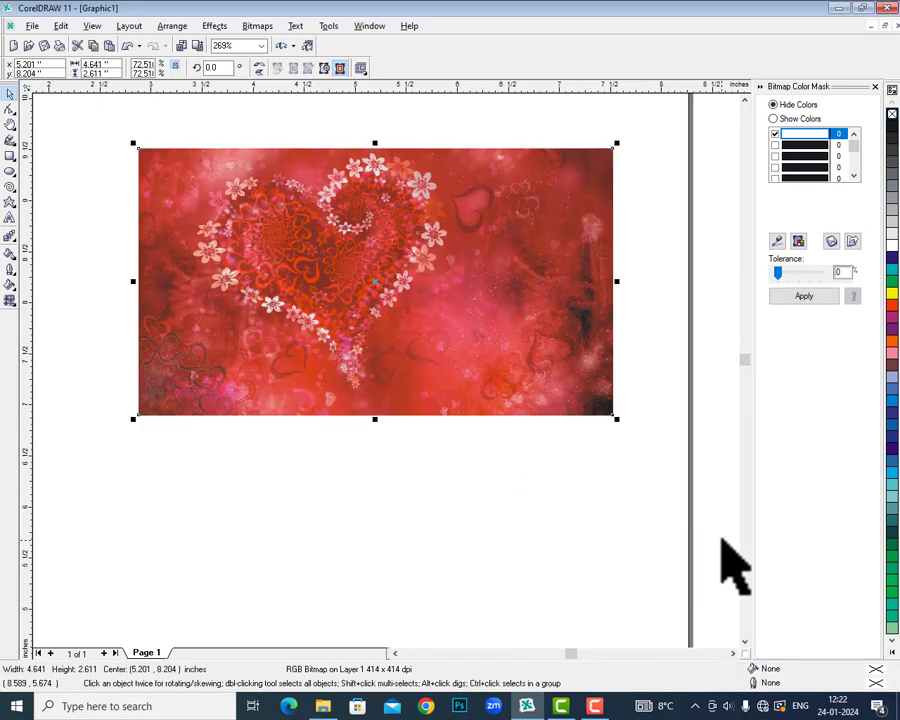
Preview the Scraperboard art stroke on the heart image, scraping to color with density 30 and size 5, and discard it
{"action": "left_click", "coordinate": [224, 34]}
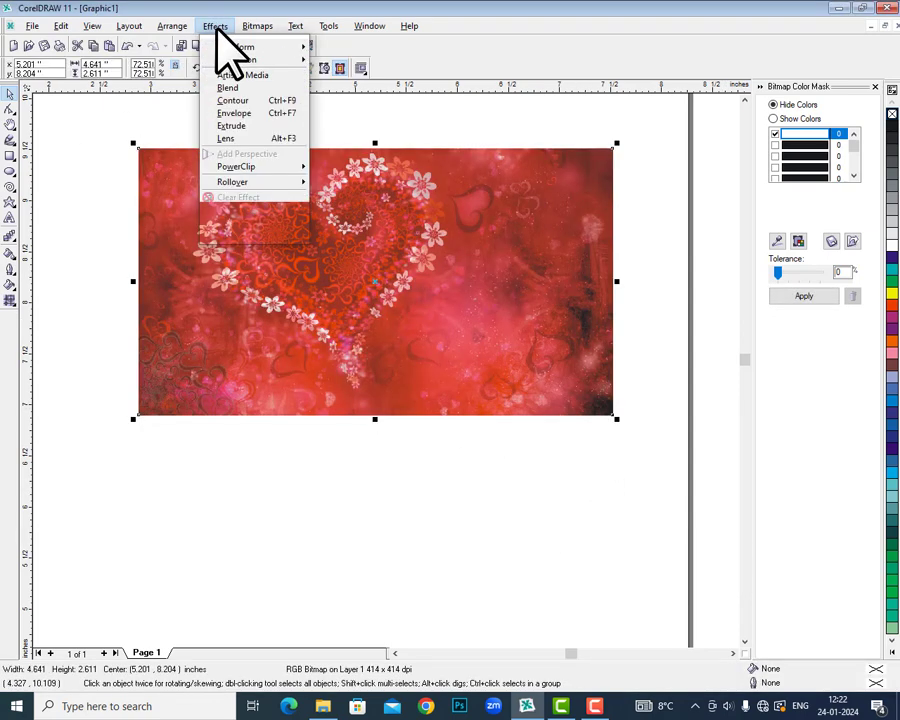
{"action": "mouse_move", "coordinate": [256, 42]}
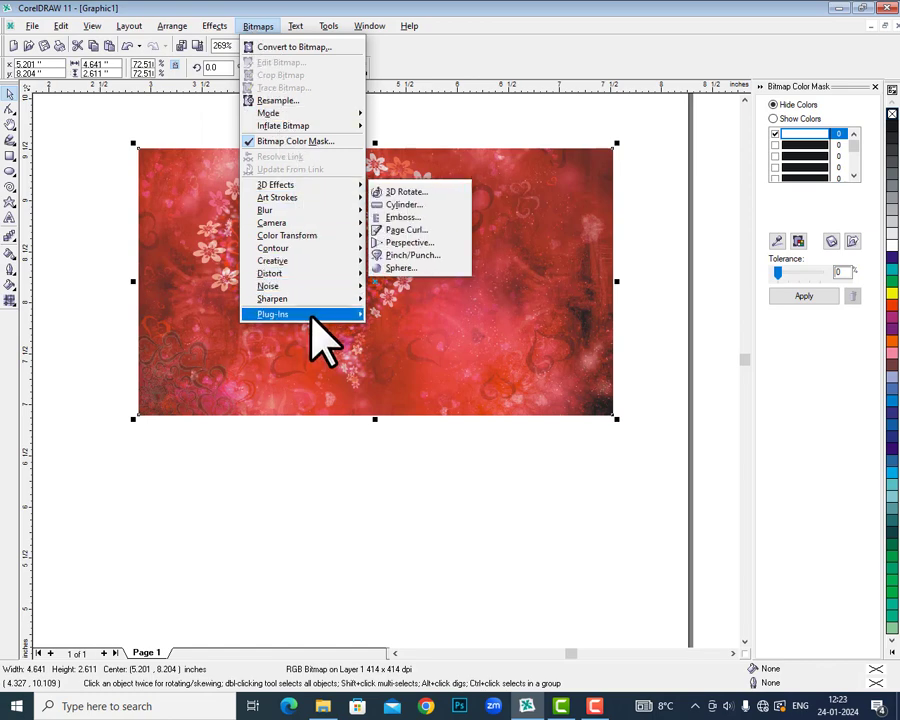
{"action": "mouse_move", "coordinate": [311, 317]}
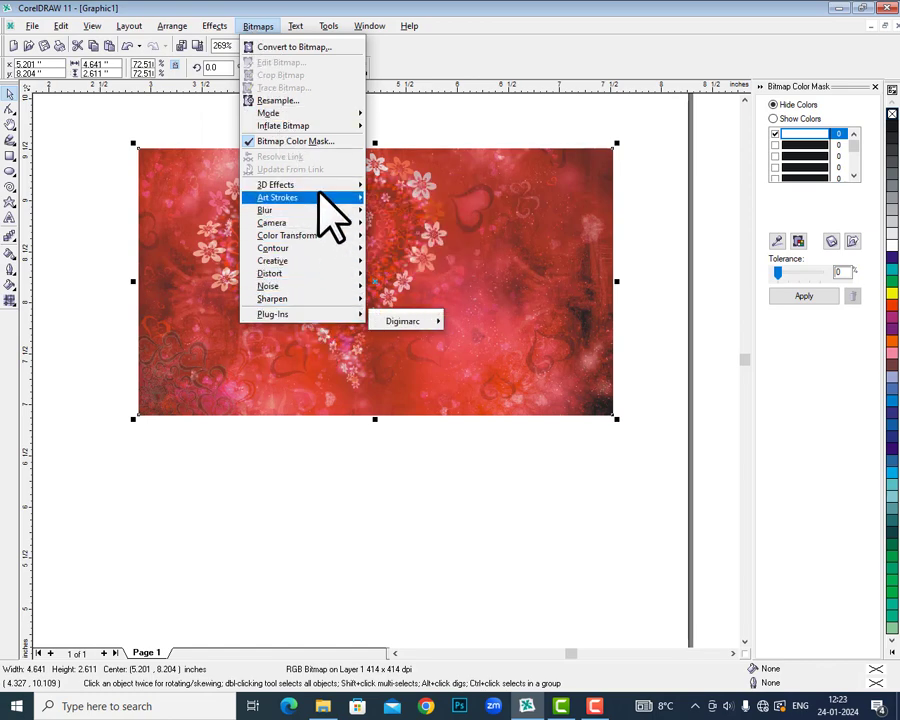
{"action": "mouse_move", "coordinate": [318, 197]}
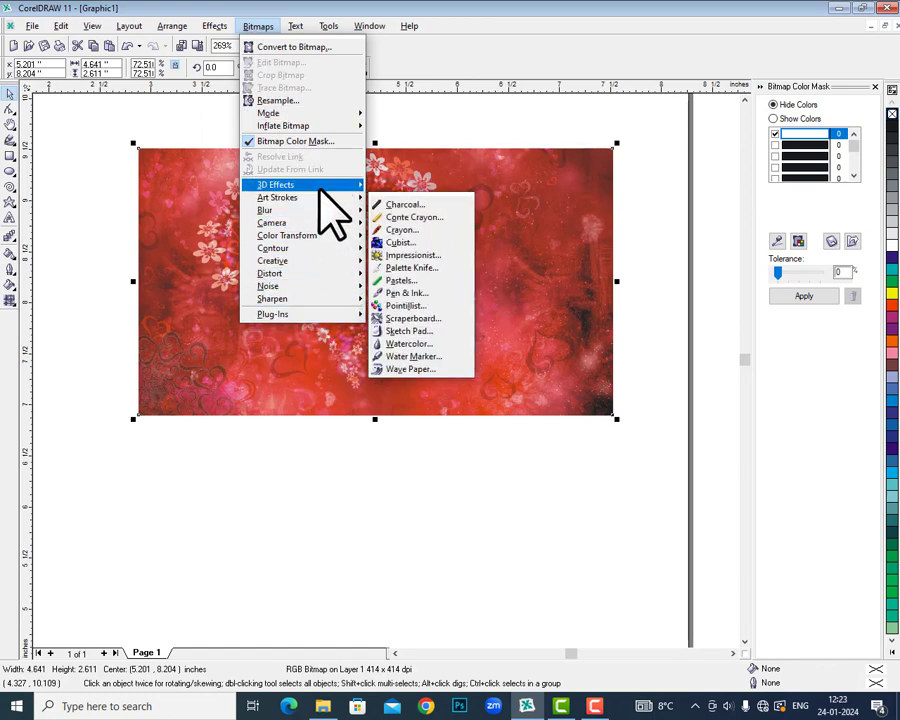
{"action": "left_click", "coordinate": [426, 318]}
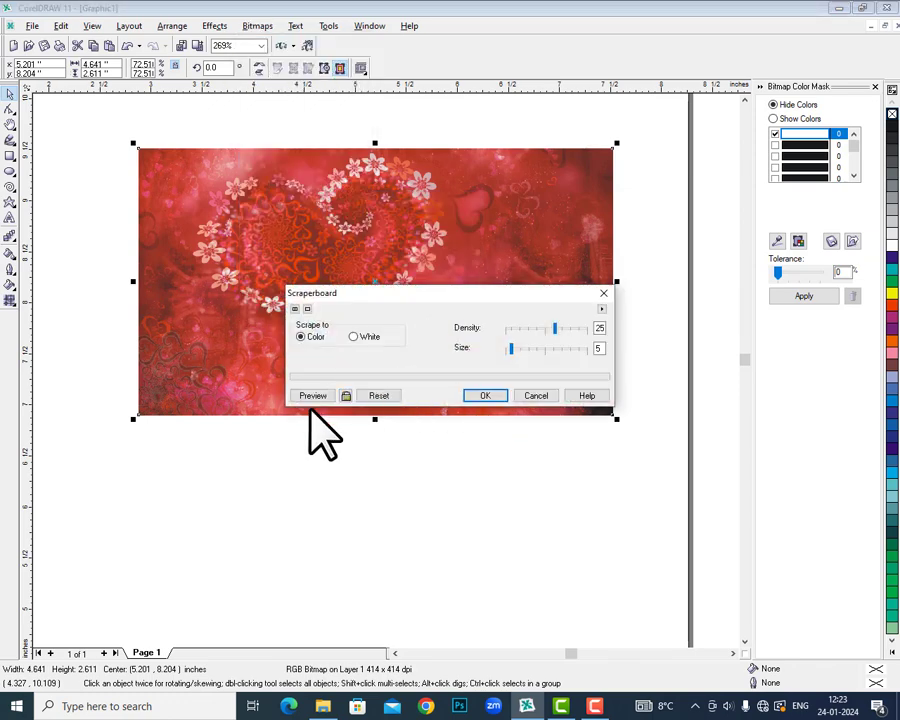
{"action": "left_click", "coordinate": [320, 397]}
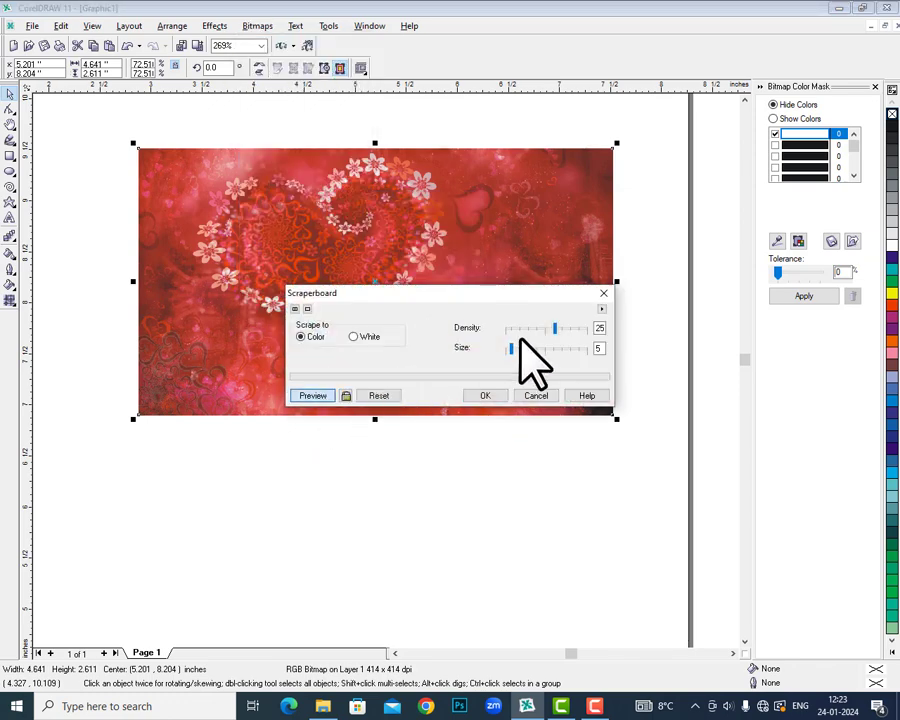
{"action": "left_click", "coordinate": [564, 328]}
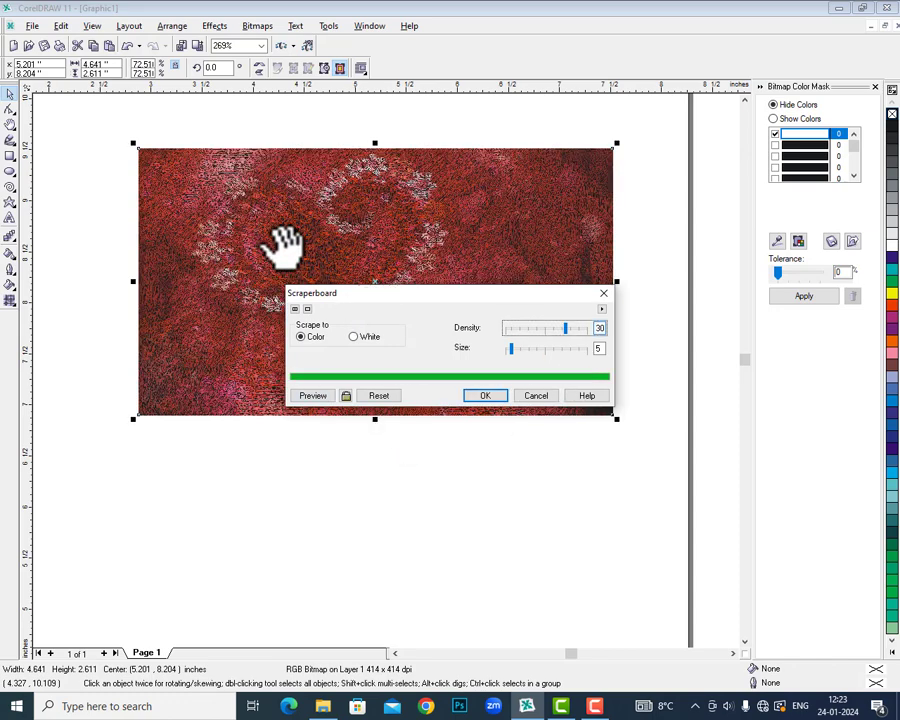
{"action": "left_click", "coordinate": [535, 396]}
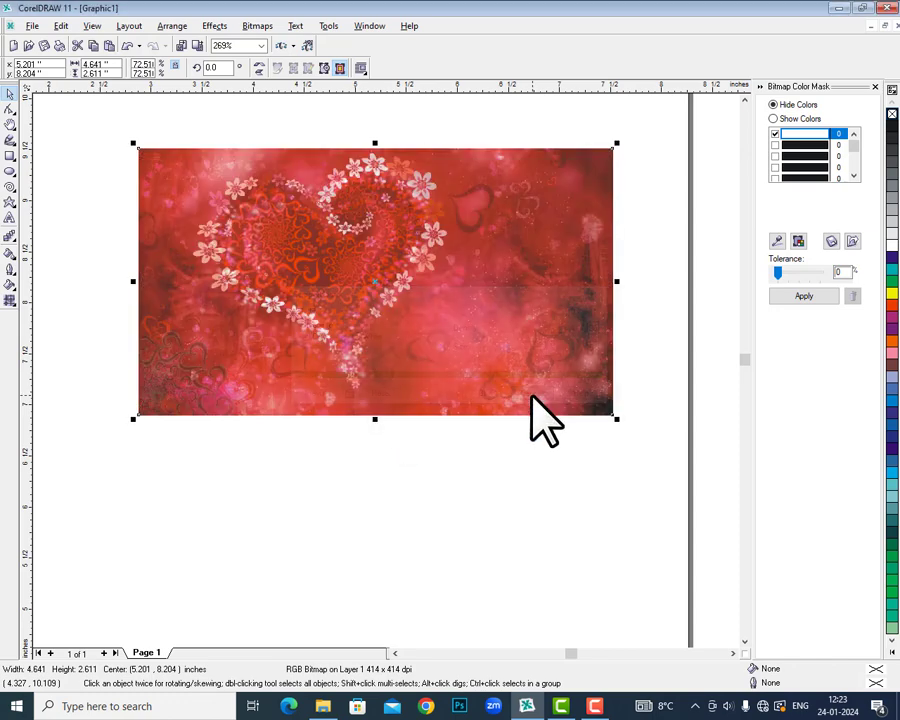
Preview the creative Frame effect with Square_1.cpt on the heart image and discard it
{"action": "left_click", "coordinate": [255, 27]}
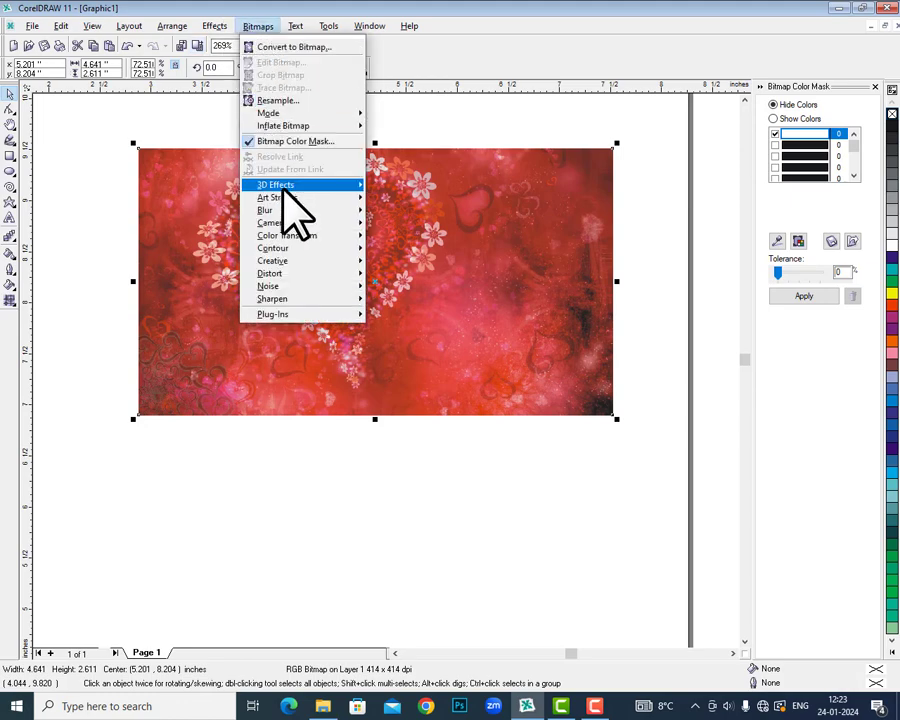
{"action": "mouse_move", "coordinate": [300, 260]}
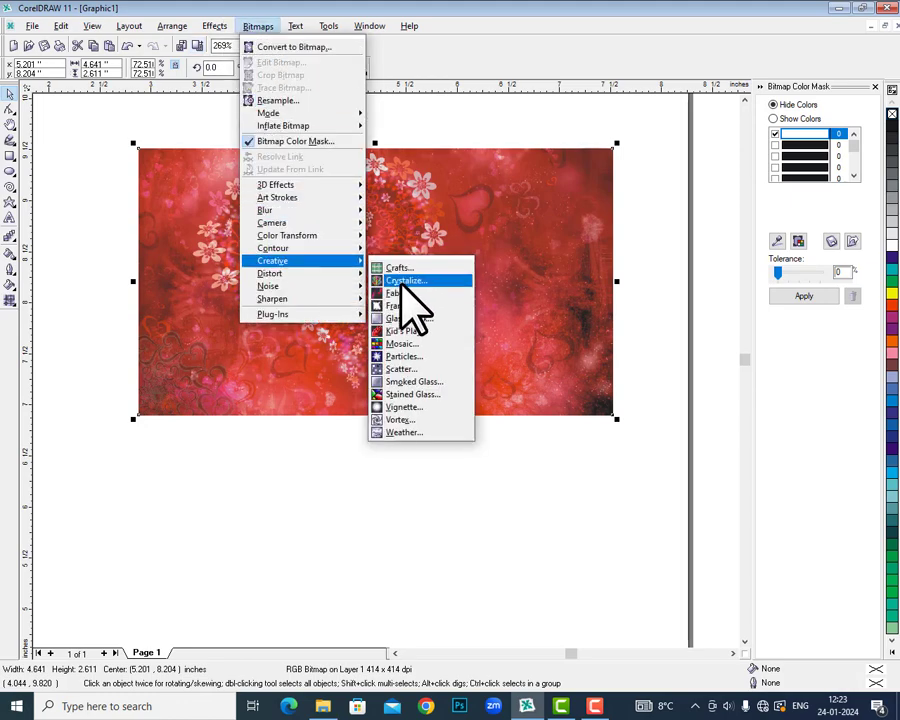
{"action": "left_click", "coordinate": [418, 306]}
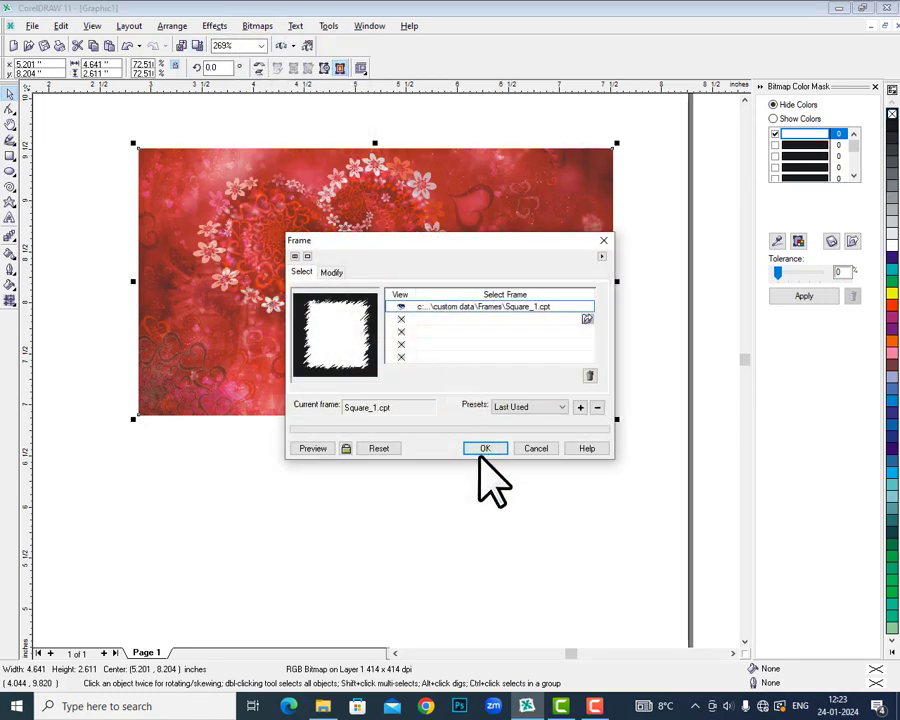
{"action": "left_click", "coordinate": [318, 449]}
{"action": "left_click_drag", "start_coordinate": [519, 238], "coordinate": [483, 437]}
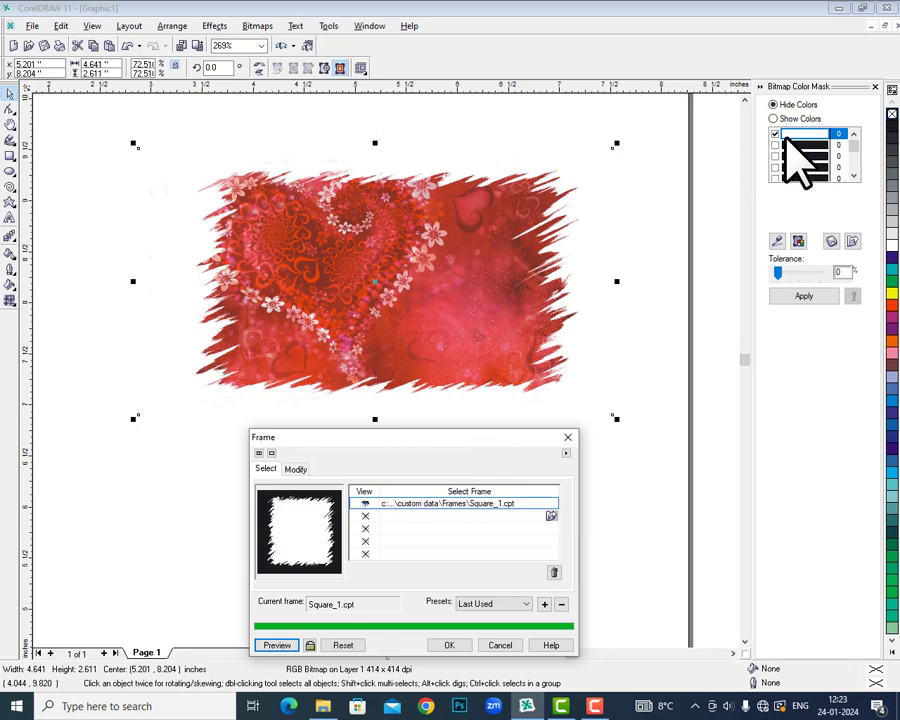
{"action": "left_click", "coordinate": [500, 645]}
{"action": "left_click", "coordinate": [205, 28]}
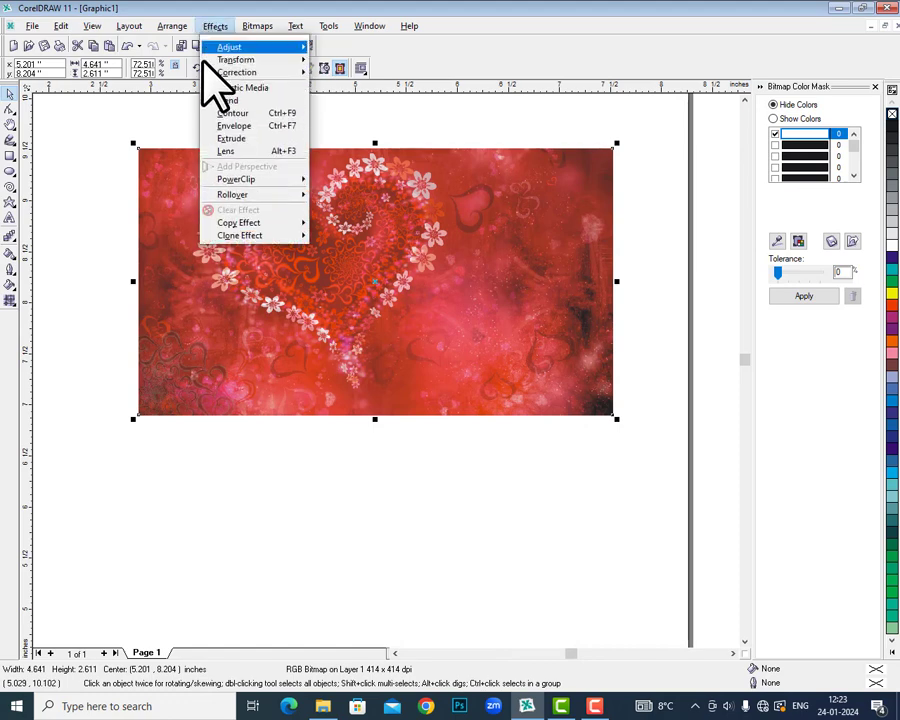
{"action": "mouse_move", "coordinate": [256, 30]}
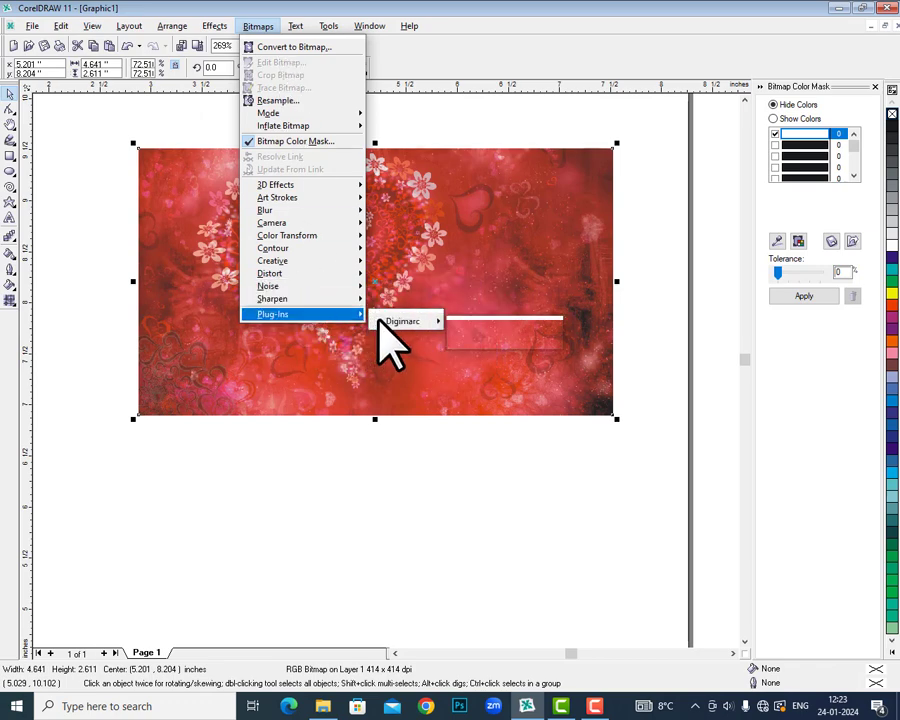
{"action": "mouse_move", "coordinate": [295, 27]}
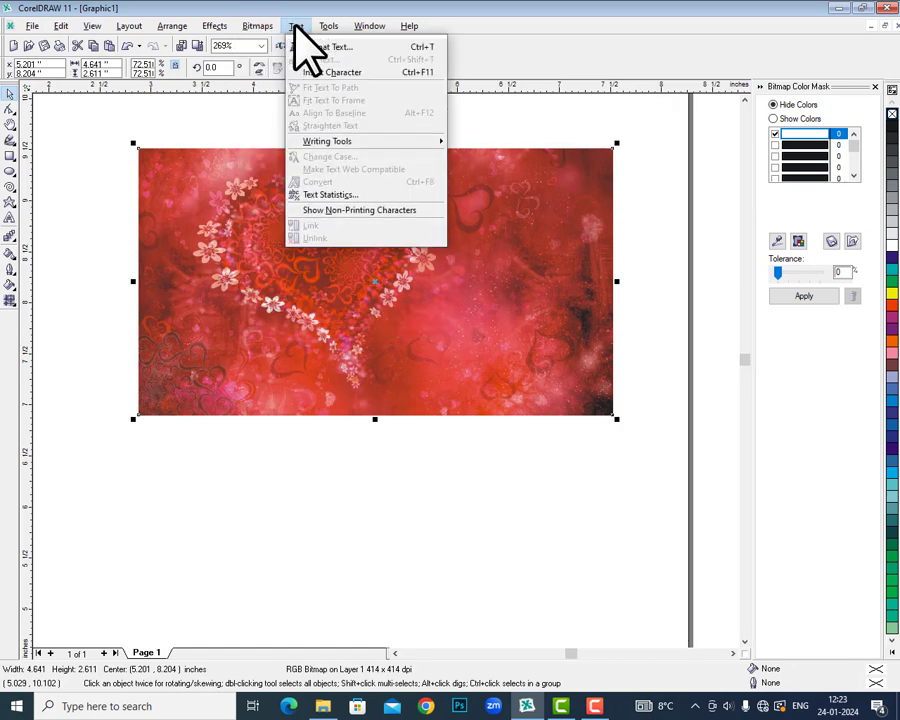
{"action": "left_click", "coordinate": [487, 163]}
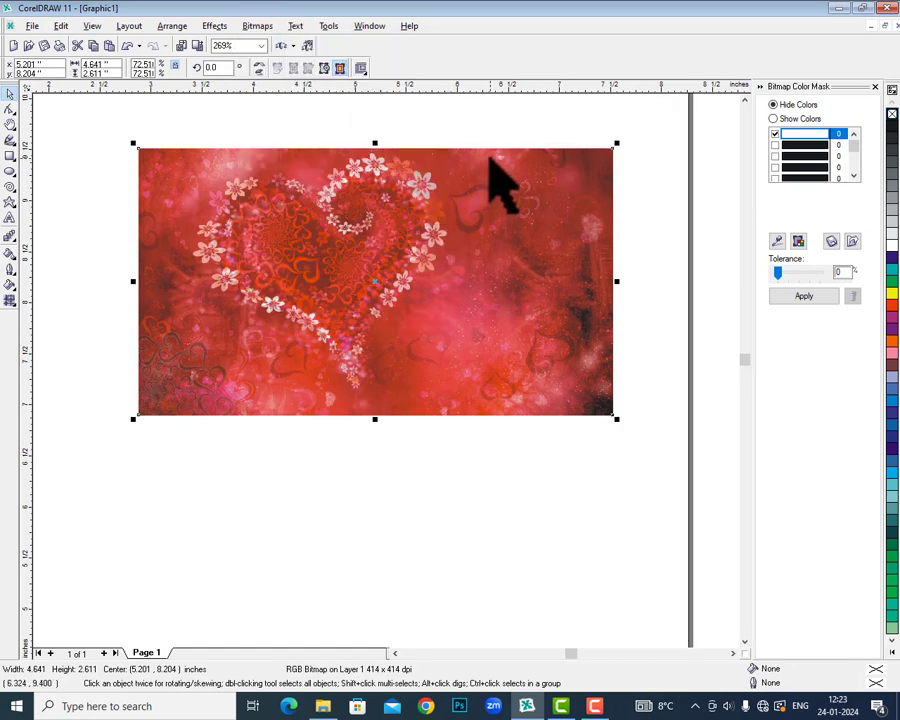
Delete the heart image from the page and close the Bitmap Color Mask docker
{"action": "key", "text": "Delete"}
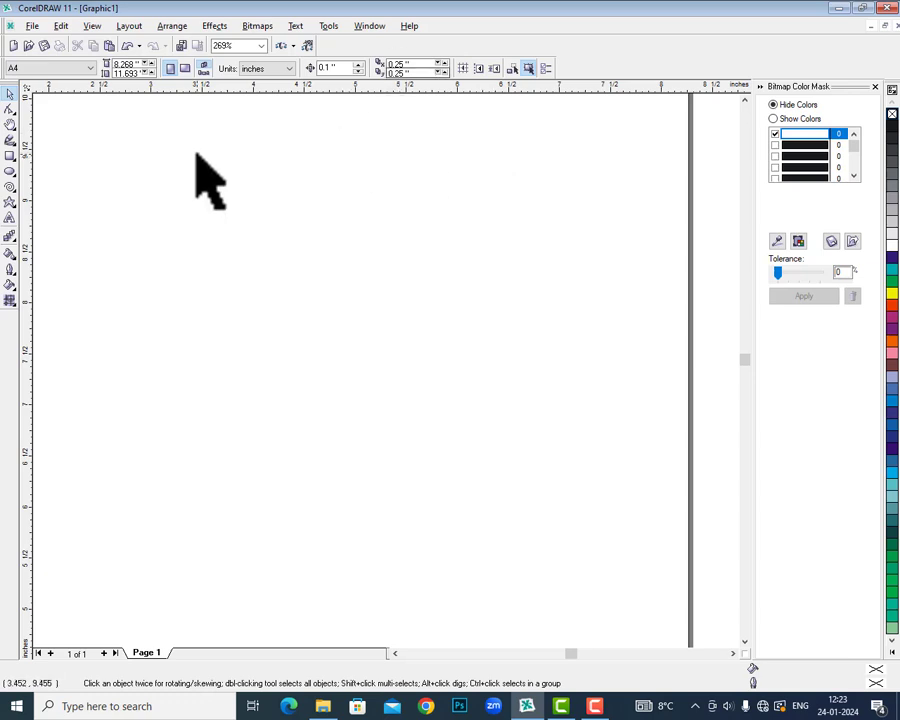
{"action": "left_click", "coordinate": [11, 218]}
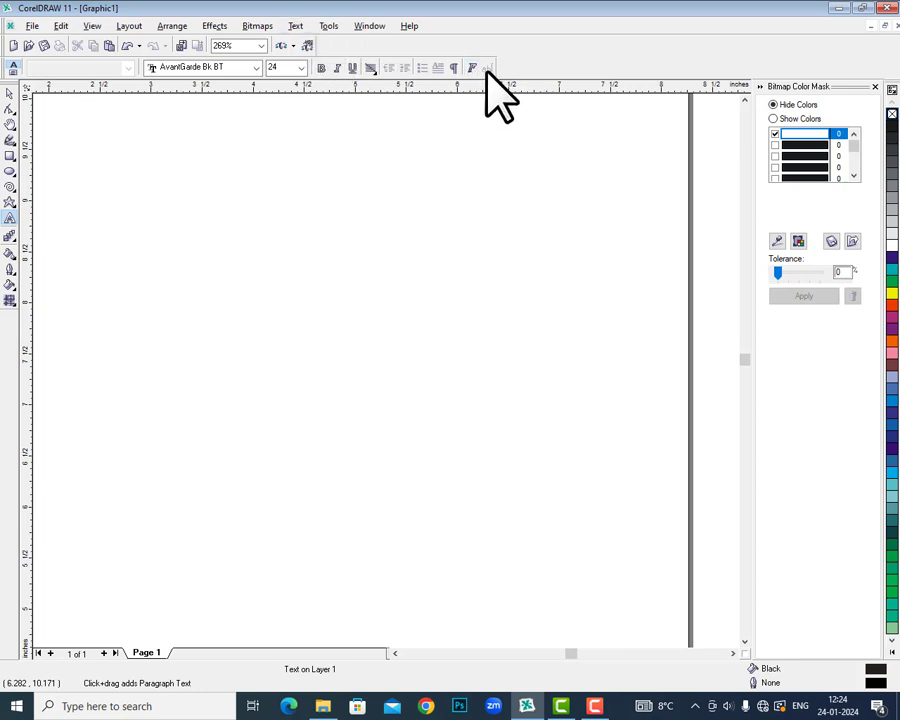
{"action": "left_click", "coordinate": [296, 26]}
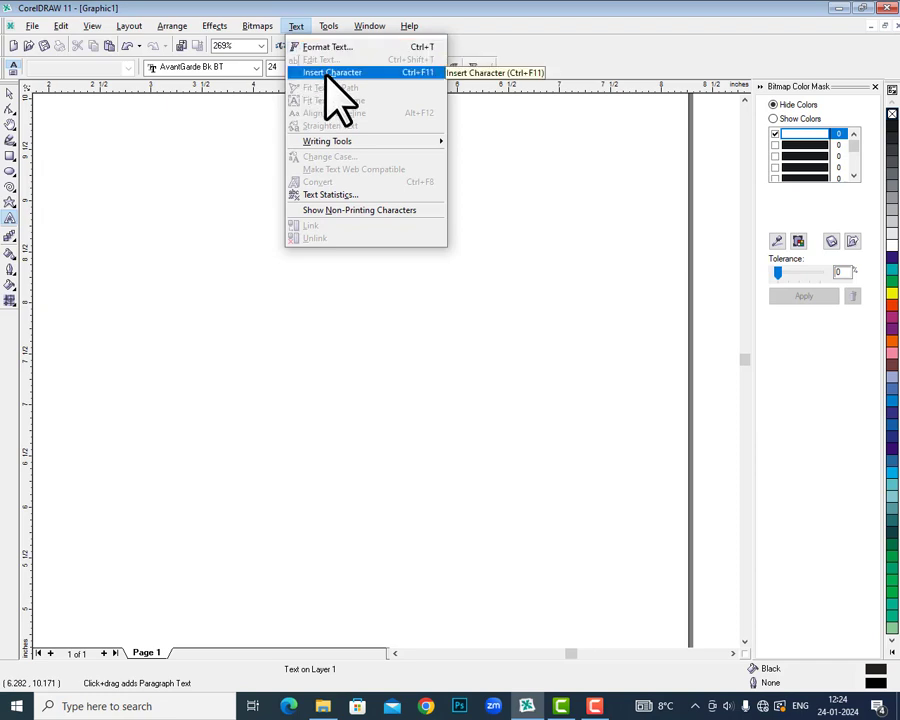
{"action": "left_click", "coordinate": [891, 90]}
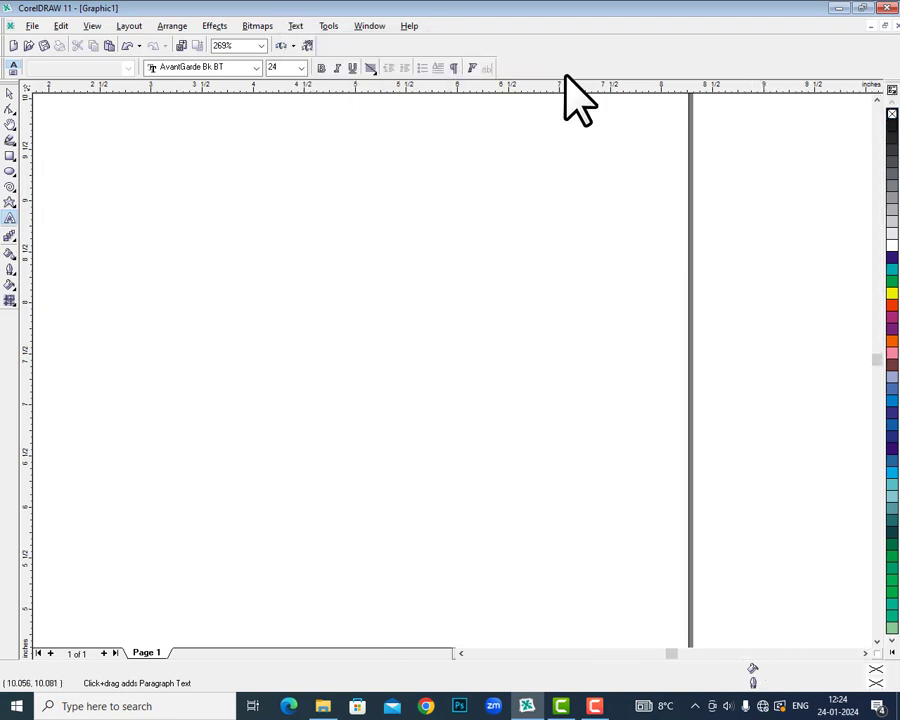
Browse the Webdings symbols available through Insert Character, inserting none, and close the docker
{"action": "left_click", "coordinate": [296, 26]}
{"action": "key", "text": "Escape"}
{"action": "key", "text": "ctrl+F11"}
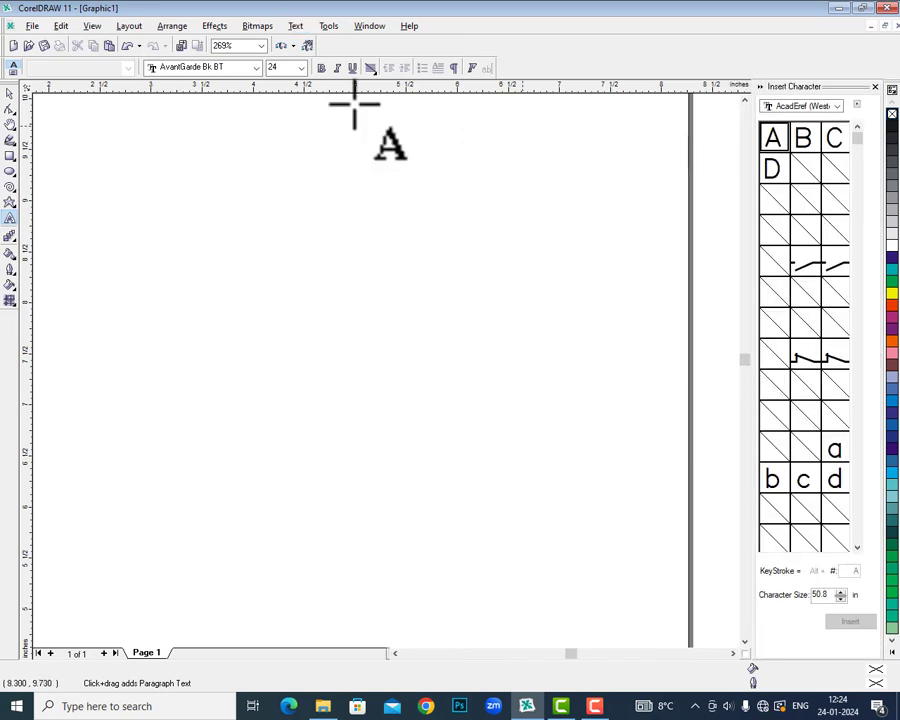
{"action": "left_click", "coordinate": [800, 106]}
{"action": "left_click", "coordinate": [803, 107]}
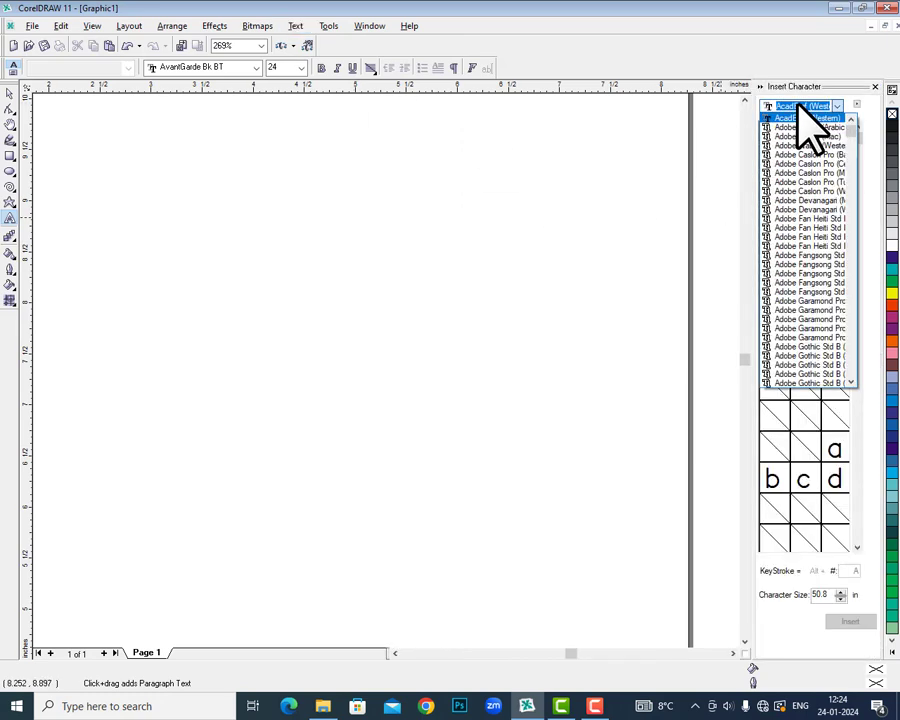
{"action": "type", "text": "w"}
{"action": "left_click", "coordinate": [822, 118]}
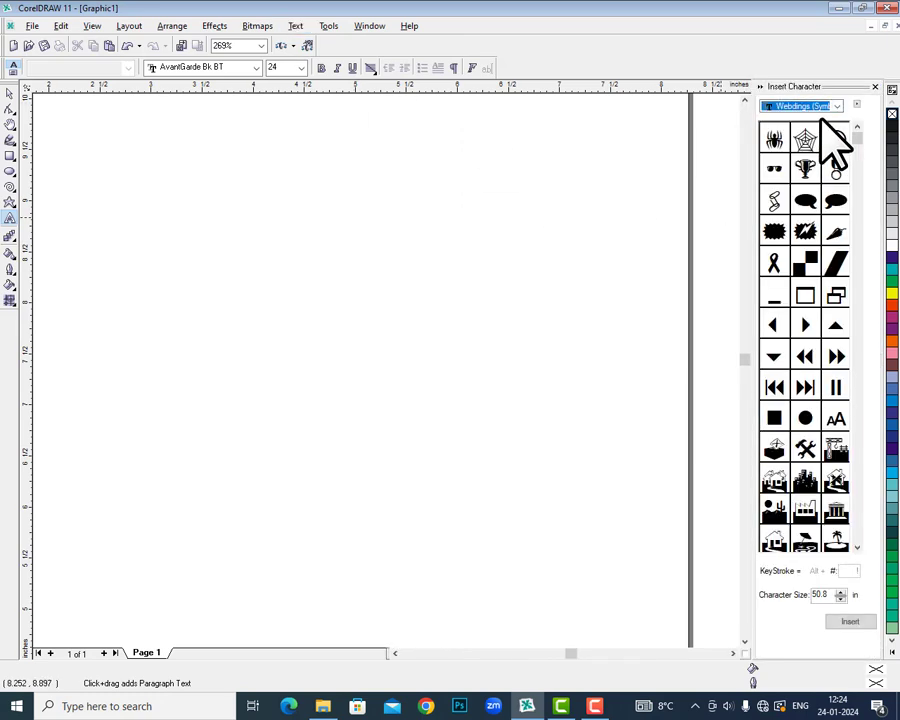
{"action": "scroll", "coordinate": [857, 152], "scroll_direction": "down", "scroll_amount": 1}
{"action": "left_click_drag", "start_coordinate": [857, 152], "coordinate": [860, 209]}
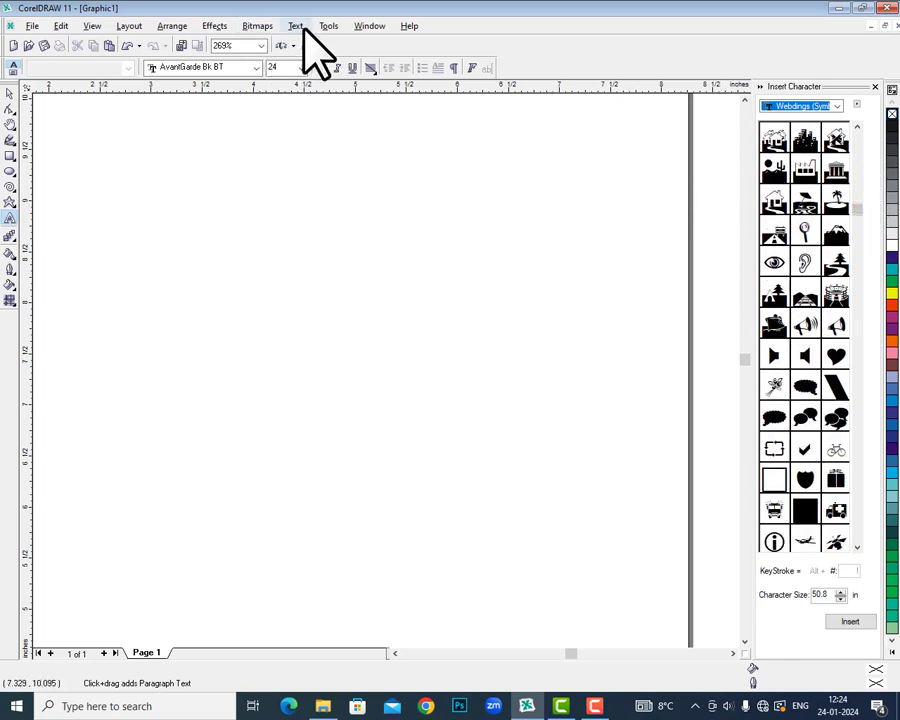
{"action": "left_click", "coordinate": [874, 88]}
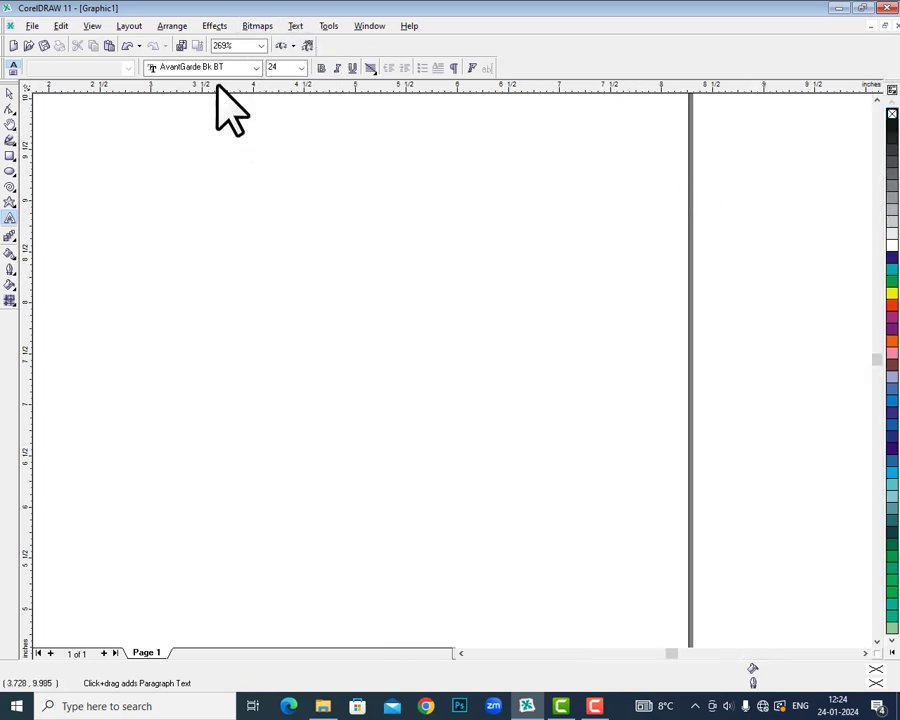
Draw a circle about 3.03 inches in diameter on the page
{"action": "left_click", "coordinate": [294, 25]}
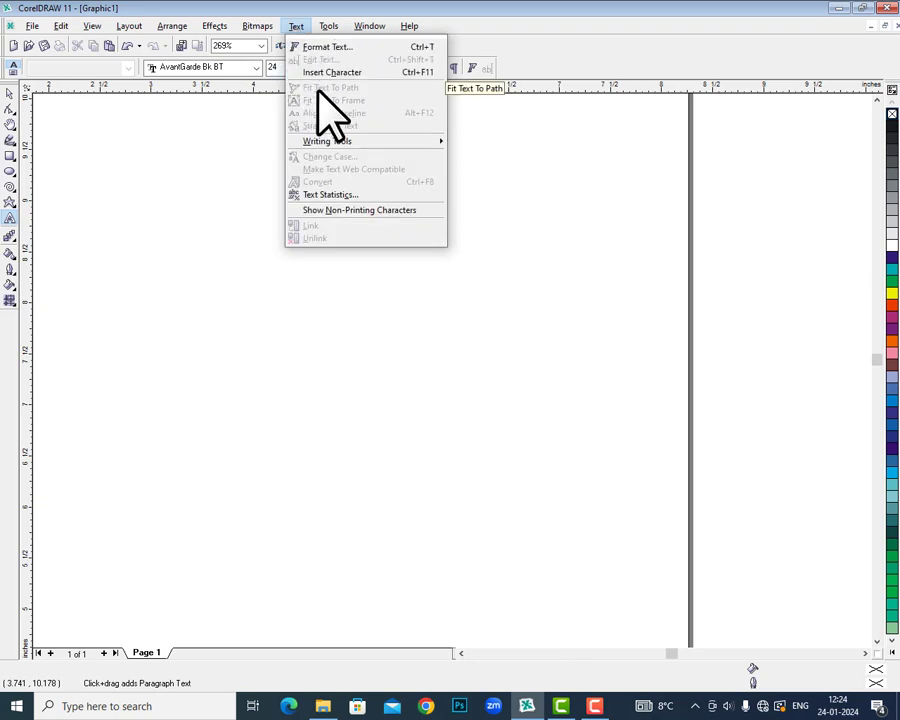
{"action": "left_click", "coordinate": [9, 171]}
{"action": "left_click", "coordinate": [37, 178]}
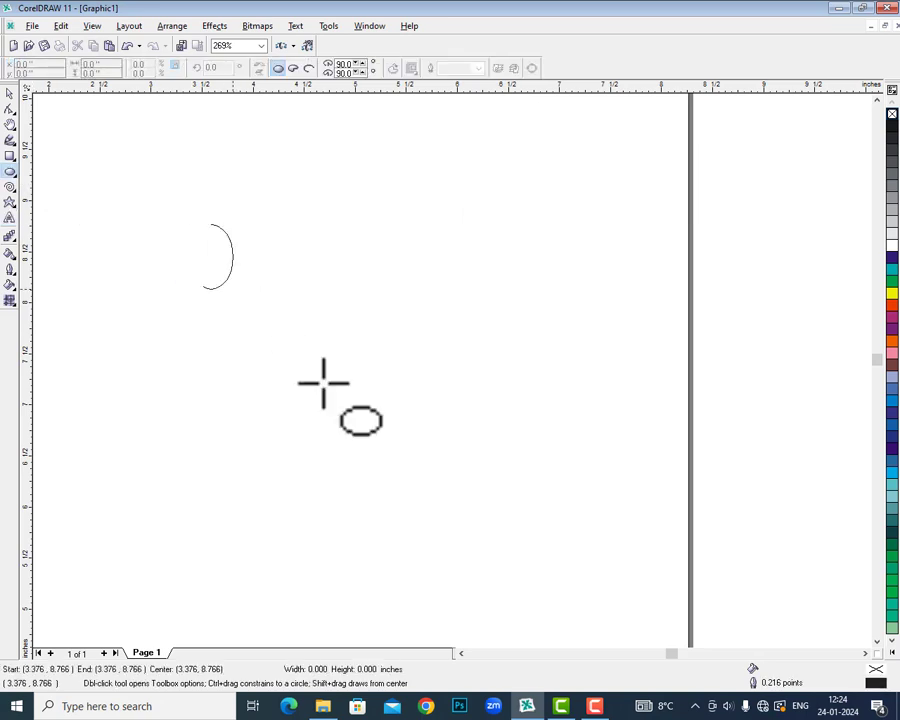
{"action": "left_click_drag", "start_coordinate": [476, 528], "coordinate": [499, 533]}
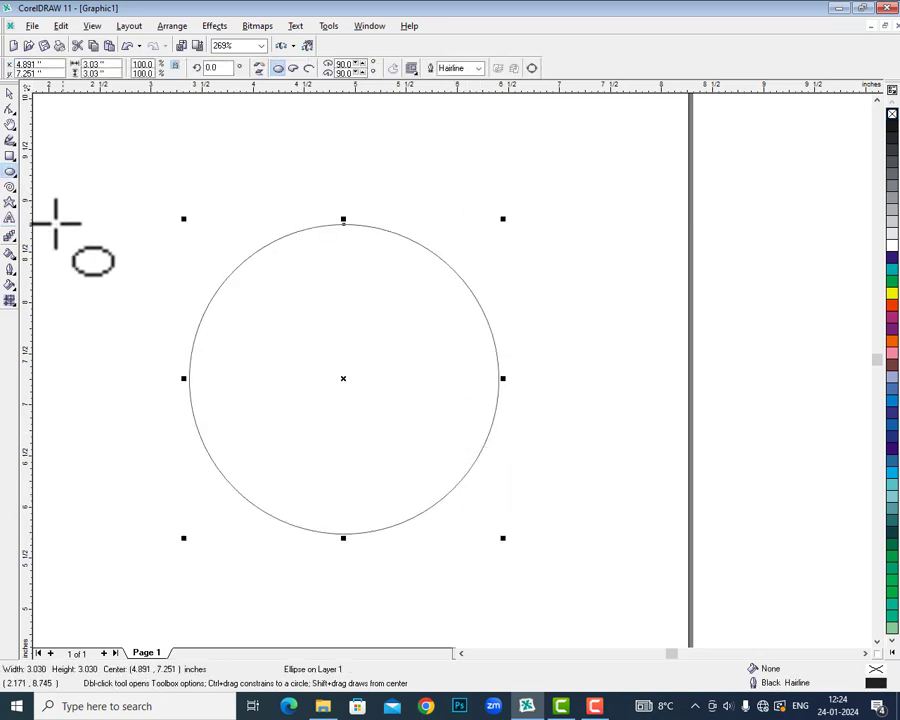
Add the artistic text "PARAMOUNT COMPUTER TRAINING INSTITUTE" above the circle
{"action": "left_click", "coordinate": [9, 217]}
{"action": "left_click", "coordinate": [154, 156]}
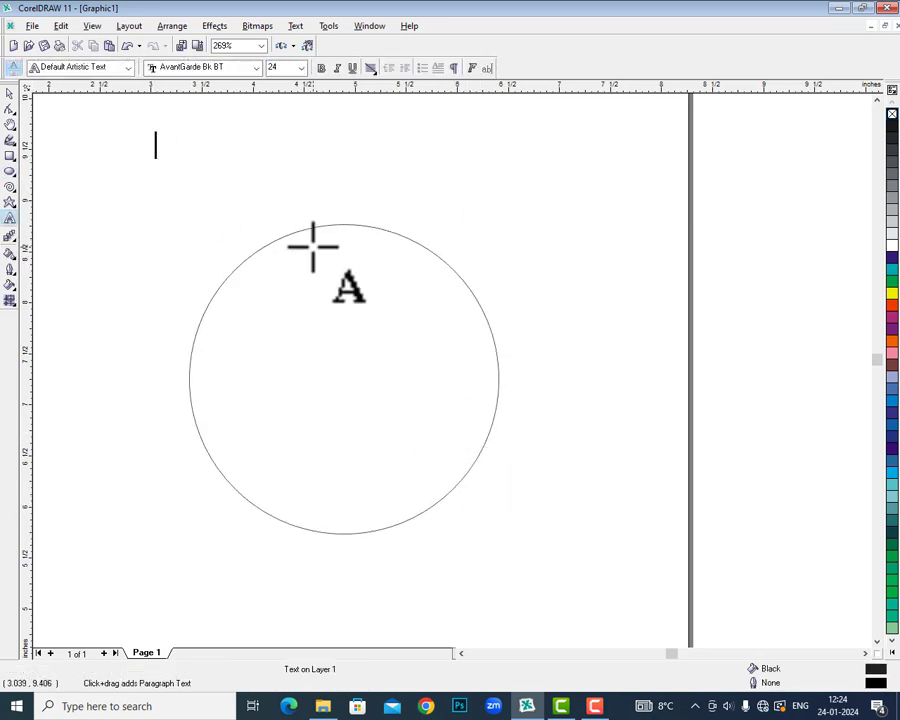
{"action": "type", "text": "PA"}
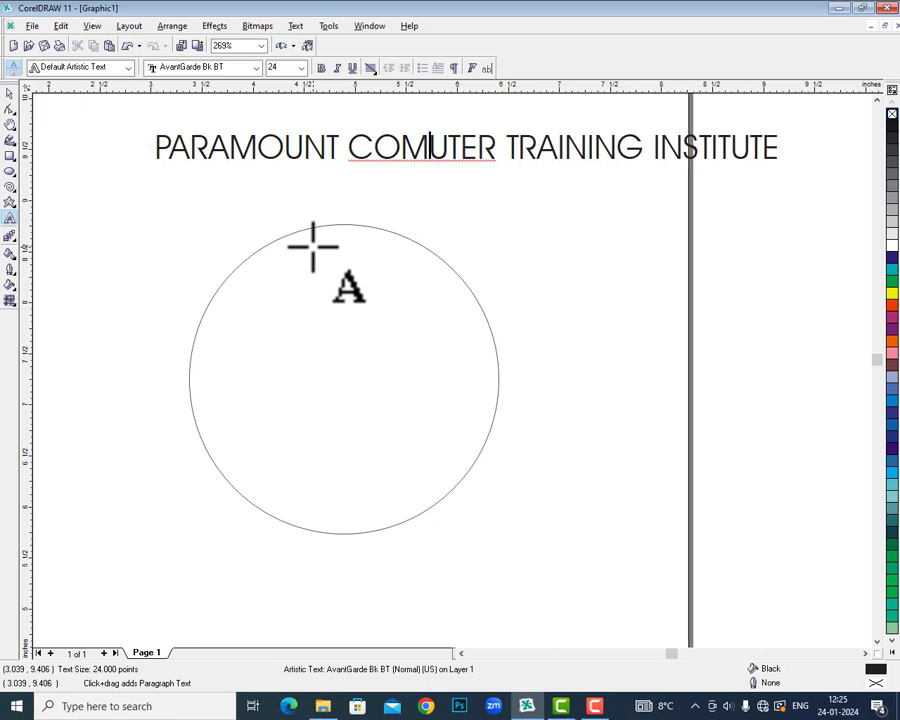
{"action": "type", "text": "P"}
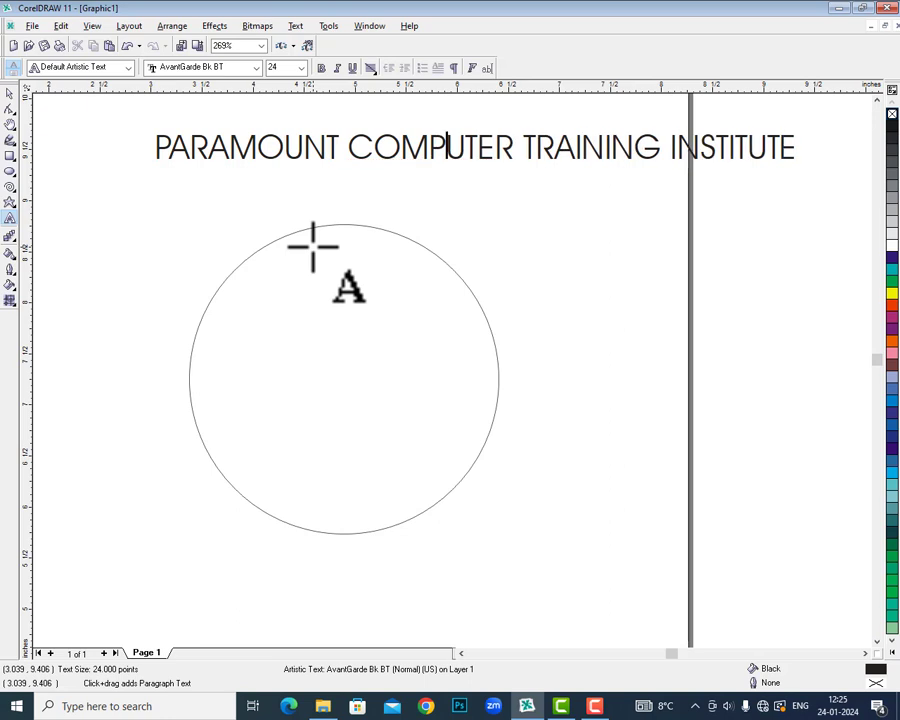
Select the circle together with the institute text and fit the text to the circle's path
{"action": "double_click", "coordinate": [12, 94]}
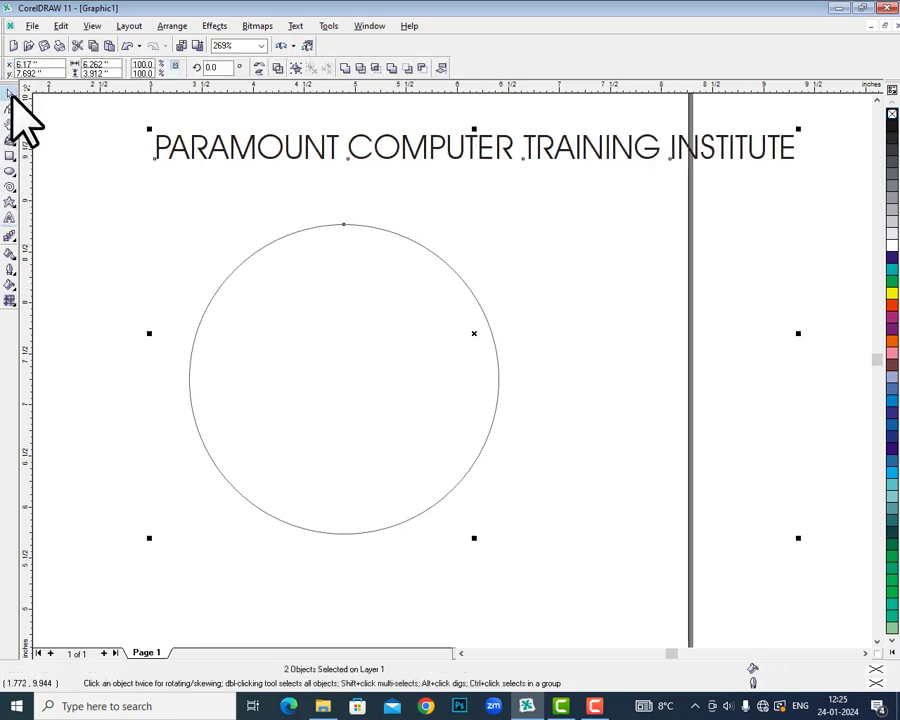
{"action": "left_click", "coordinate": [65, 100]}
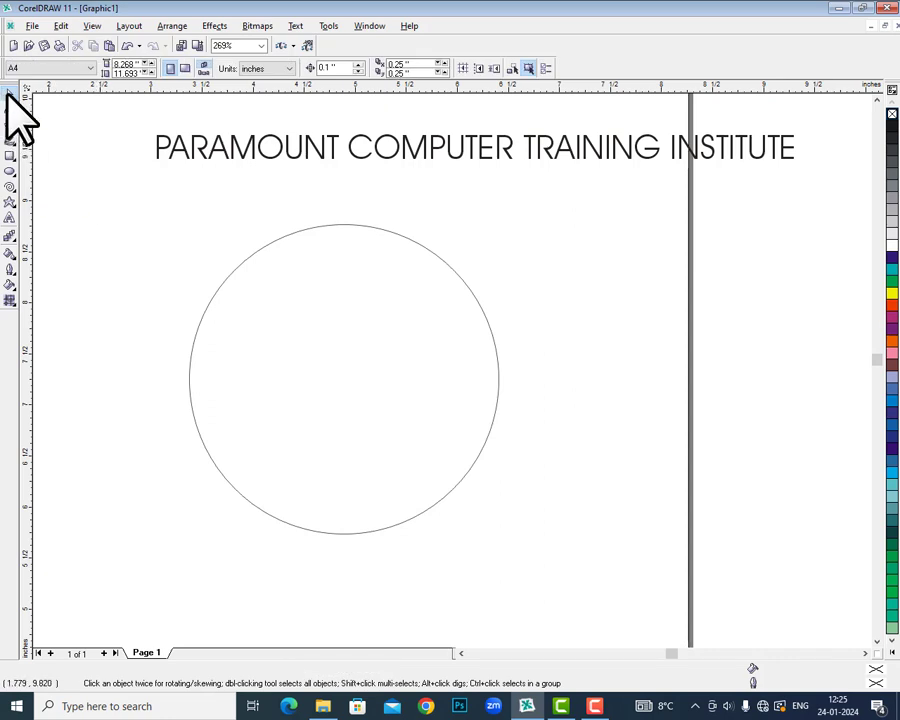
{"action": "double_click", "coordinate": [10, 93]}
{"action": "left_click", "coordinate": [296, 27]}
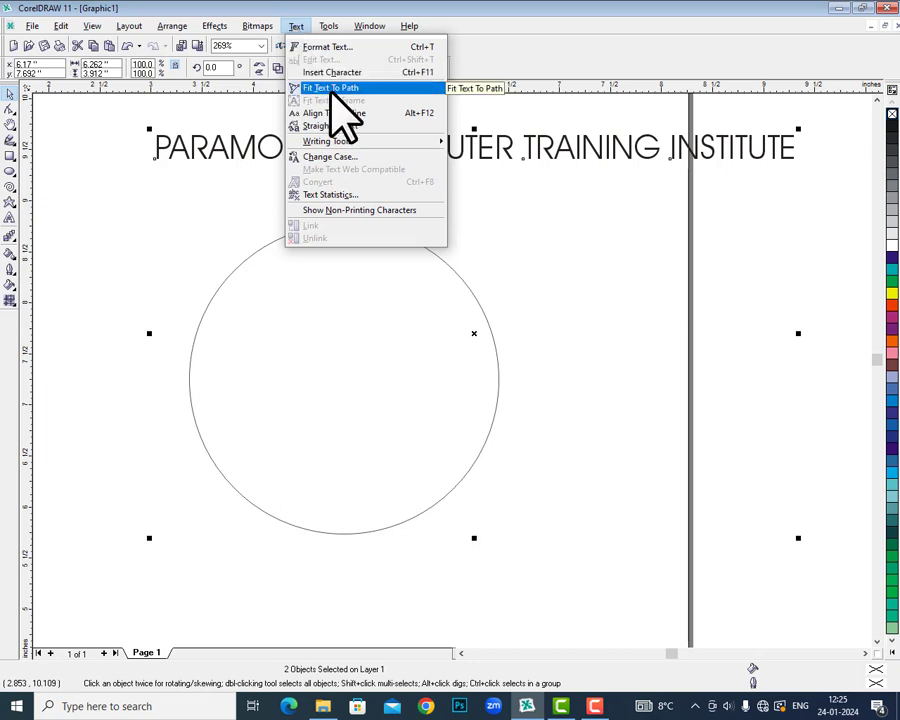
{"action": "left_click", "coordinate": [333, 90]}
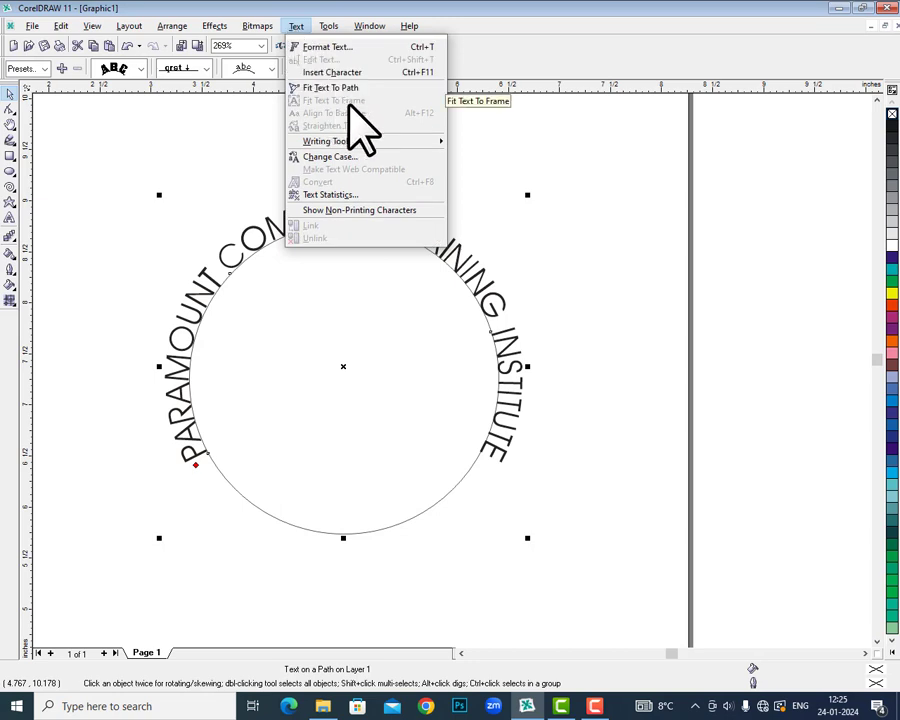
{"action": "left_click", "coordinate": [575, 275]}
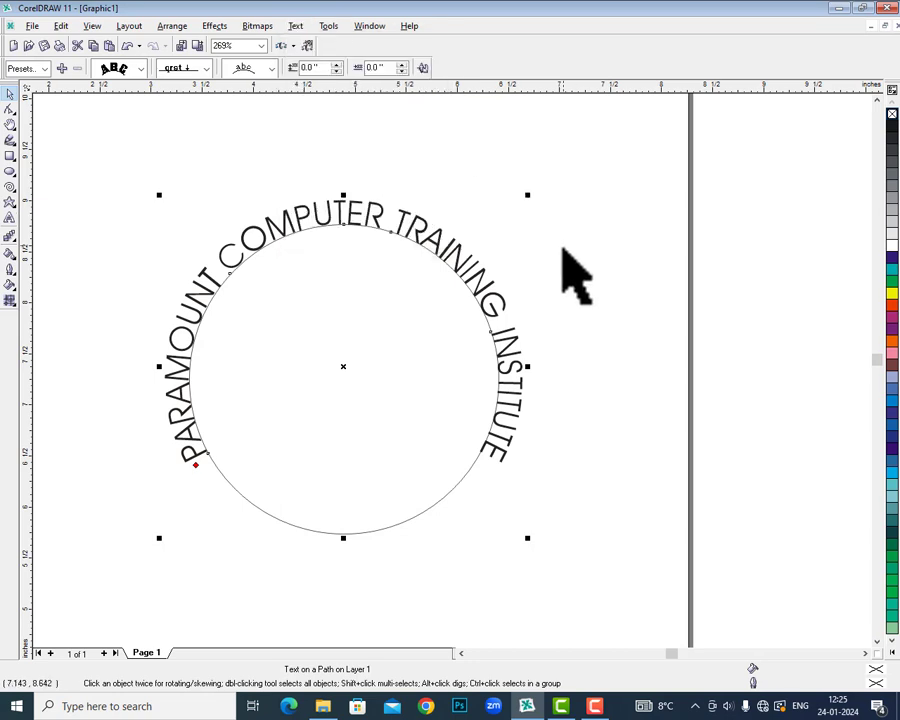
Delete the circular text and create a paragraph text frame about 4.08 by 4.47 inches reading "FWER S GSD GFD"
{"action": "key", "text": "Delete"}
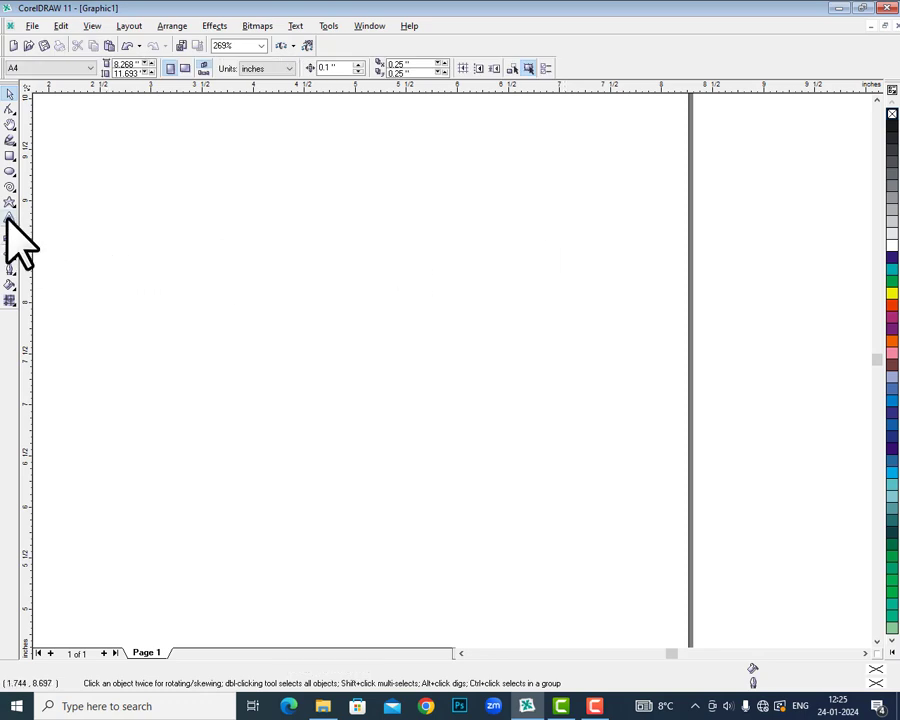
{"action": "key", "text": "F8"}
{"action": "left_click_drag", "start_coordinate": [174, 149], "coordinate": [591, 604]}
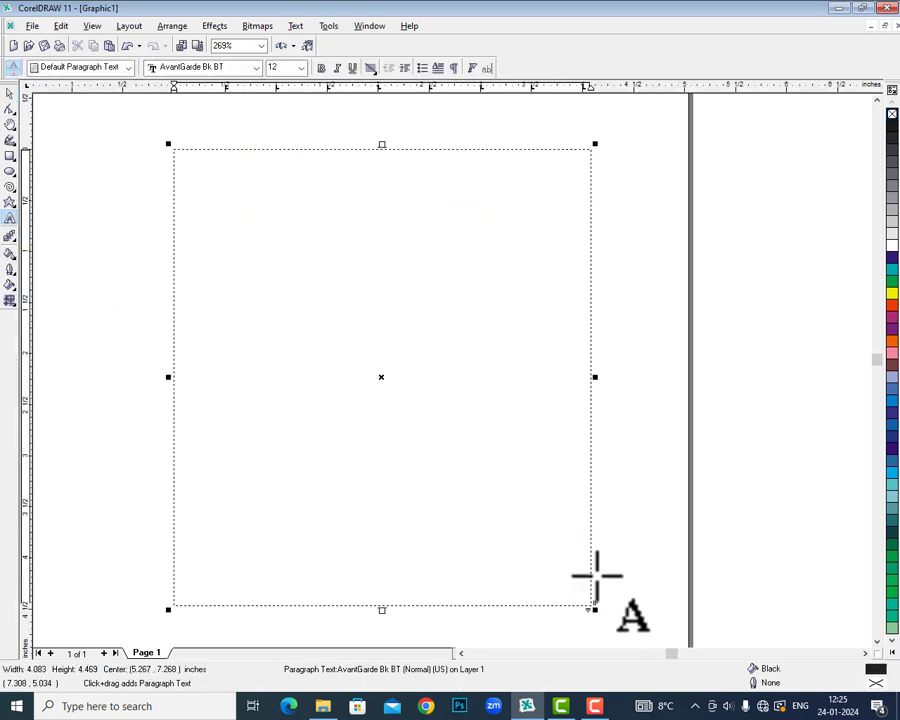
{"action": "type", "text": "FWER S GSD GFD"}
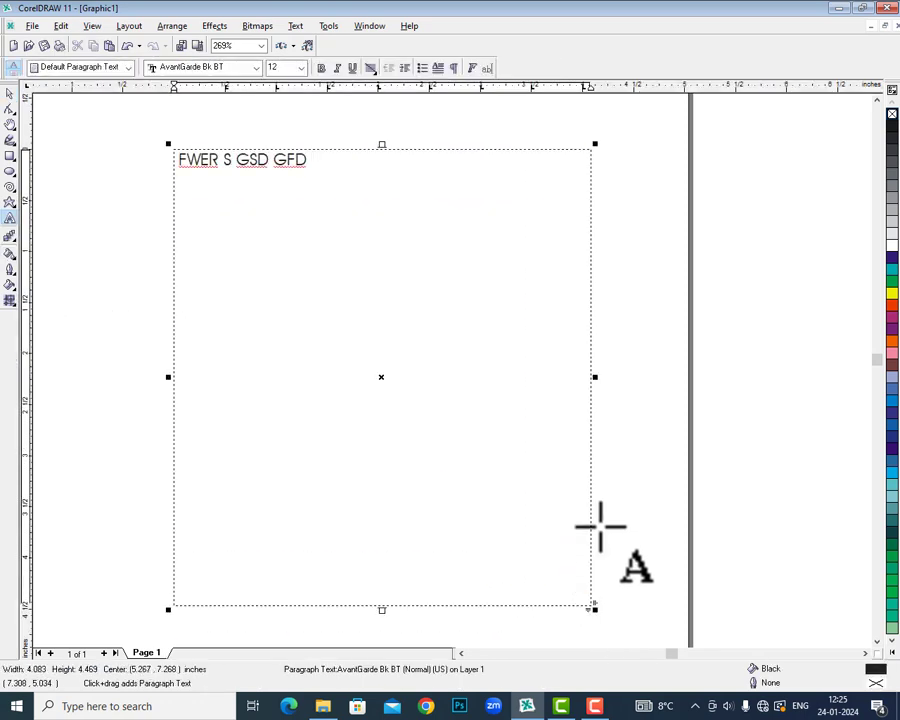
Enlarge the paragraph text to fill its frame using Fit Text To Frame
{"action": "left_click", "coordinate": [299, 26]}
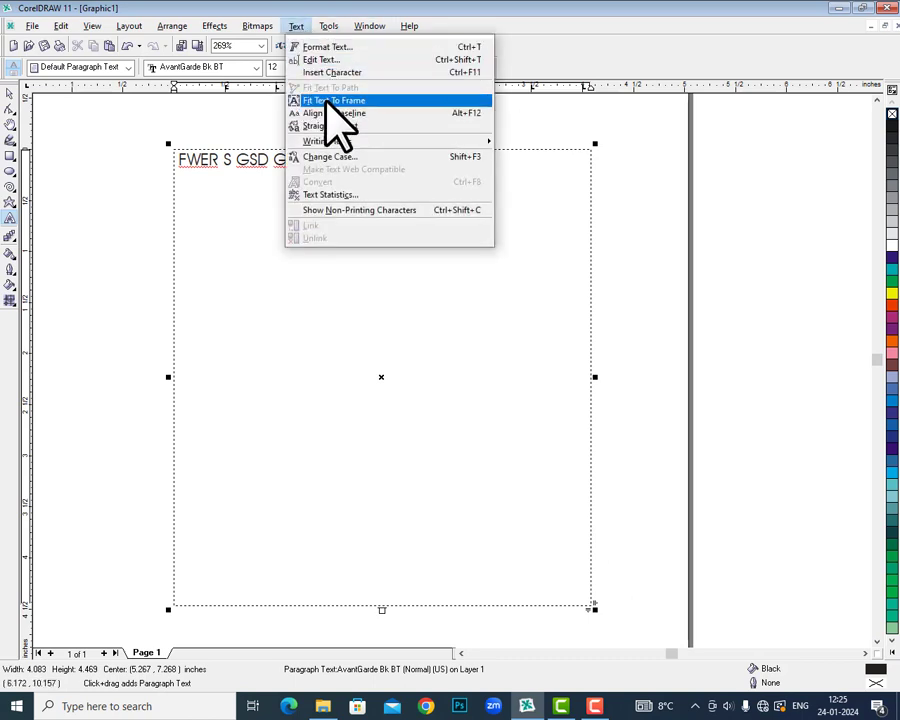
{"action": "left_click", "coordinate": [340, 102]}
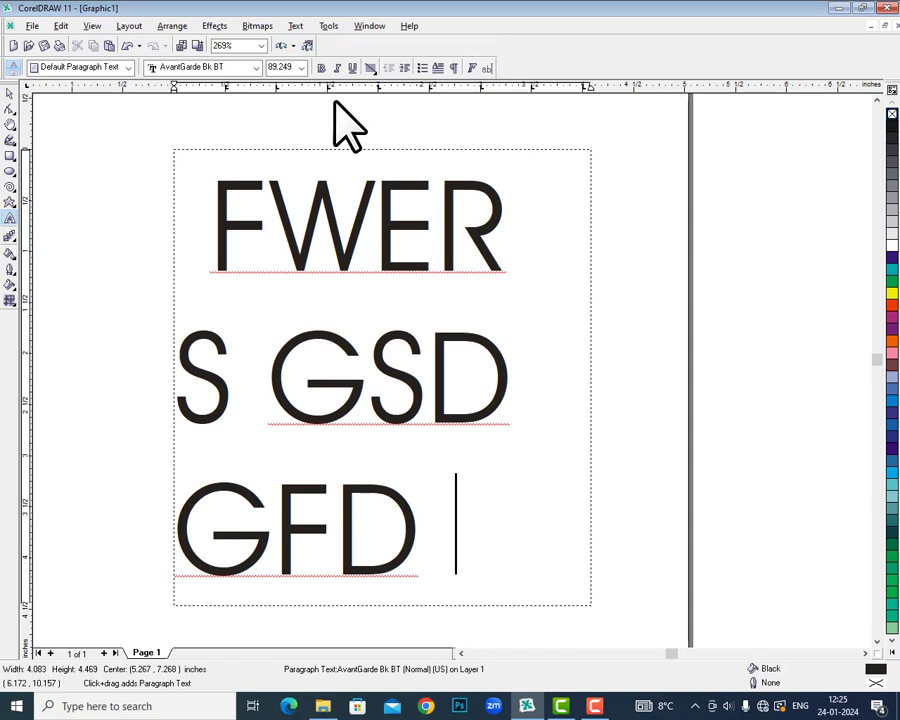
{"action": "left_click", "coordinate": [10, 93]}
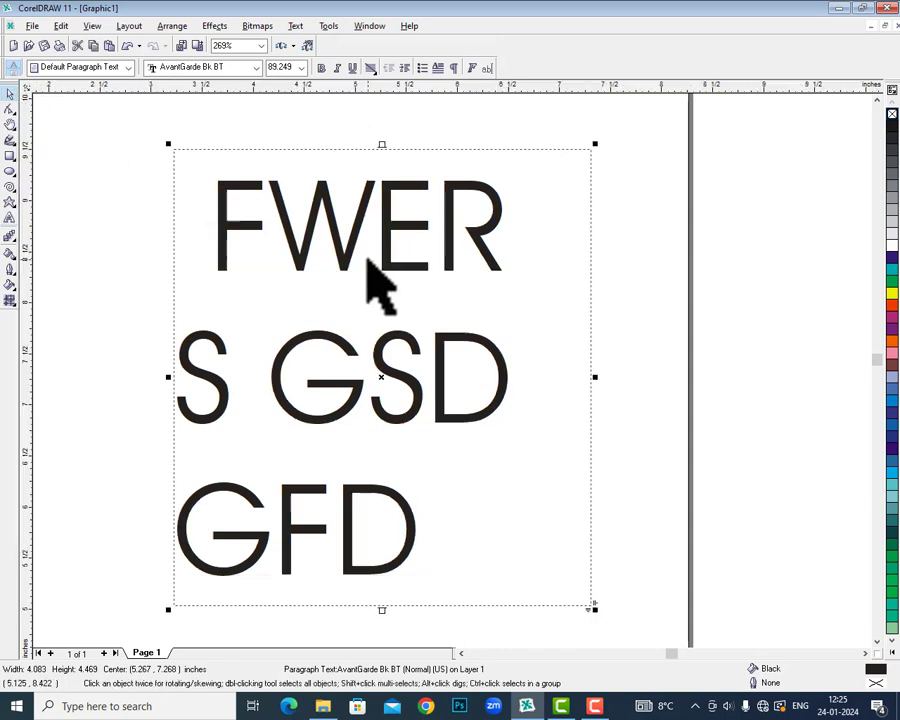
Delete the paragraph text frame and add the artistic text "PARAMOUNT" on the upper part of the page
{"action": "key", "text": "Delete"}
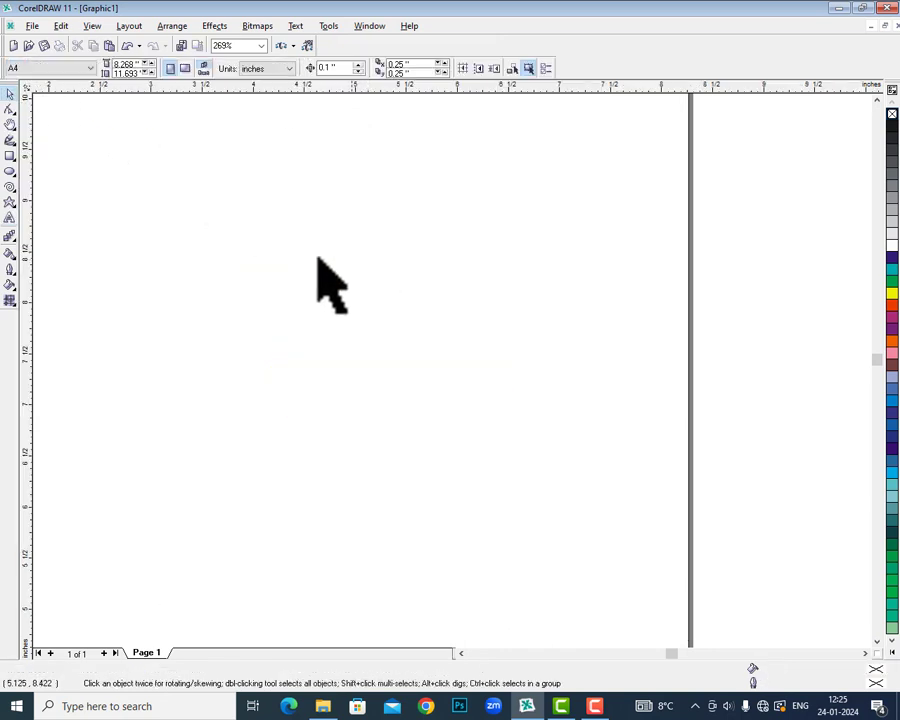
{"action": "left_click", "coordinate": [10, 218]}
{"action": "left_click", "coordinate": [333, 318]}
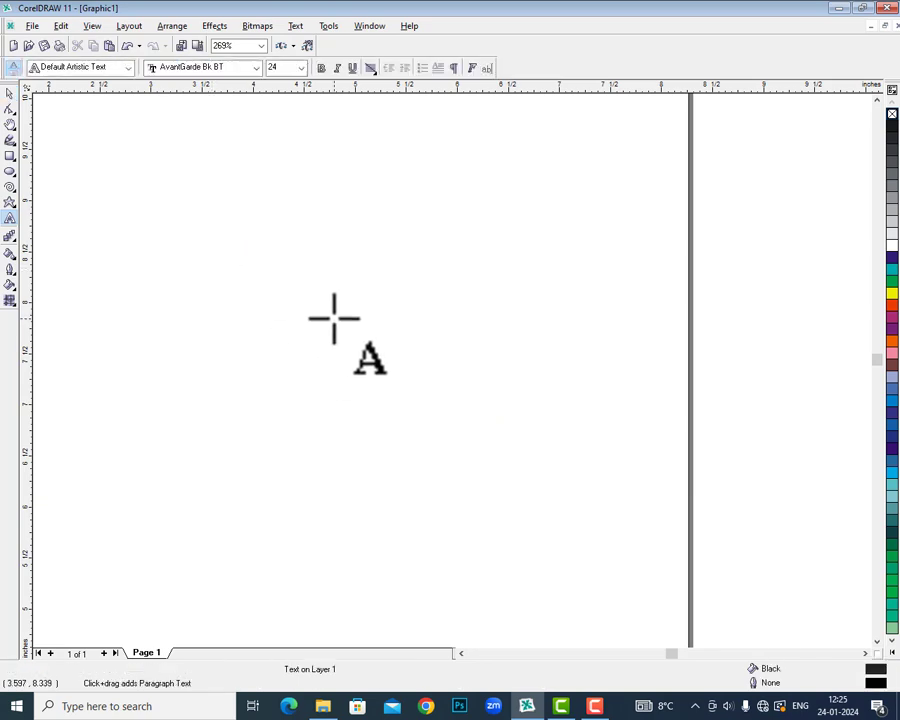
{"action": "type", "text": "PARAMOUNT"}
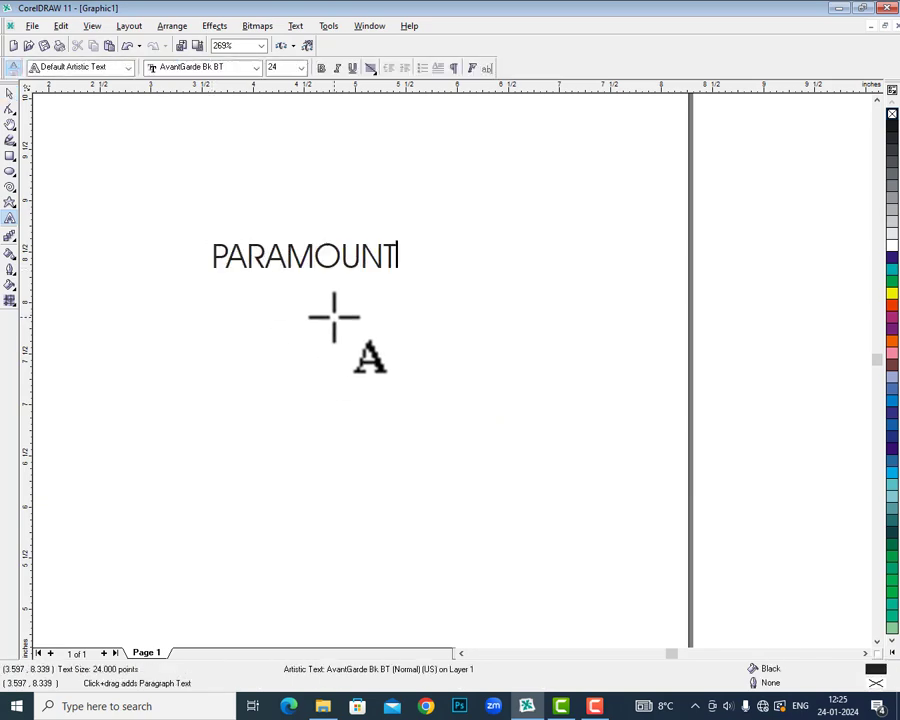
{"action": "key", "text": "Escape"}
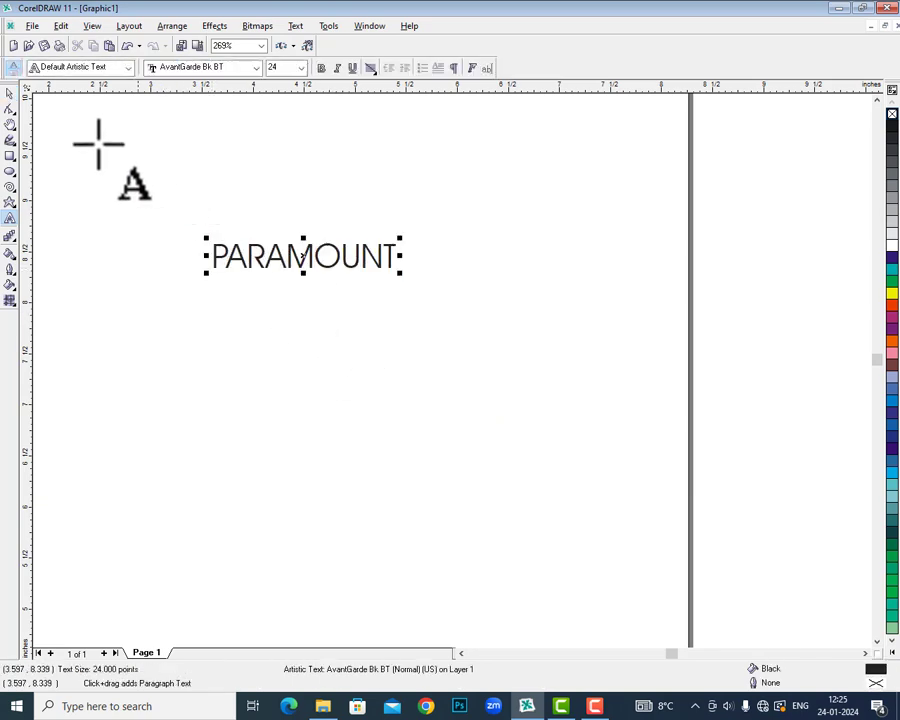
Shift the letters of PARAMOUNT individually with the Shape tool, raising both A's, the O and the N above a tightened row of P, R, M, U and T
{"action": "left_click", "coordinate": [10, 109]}
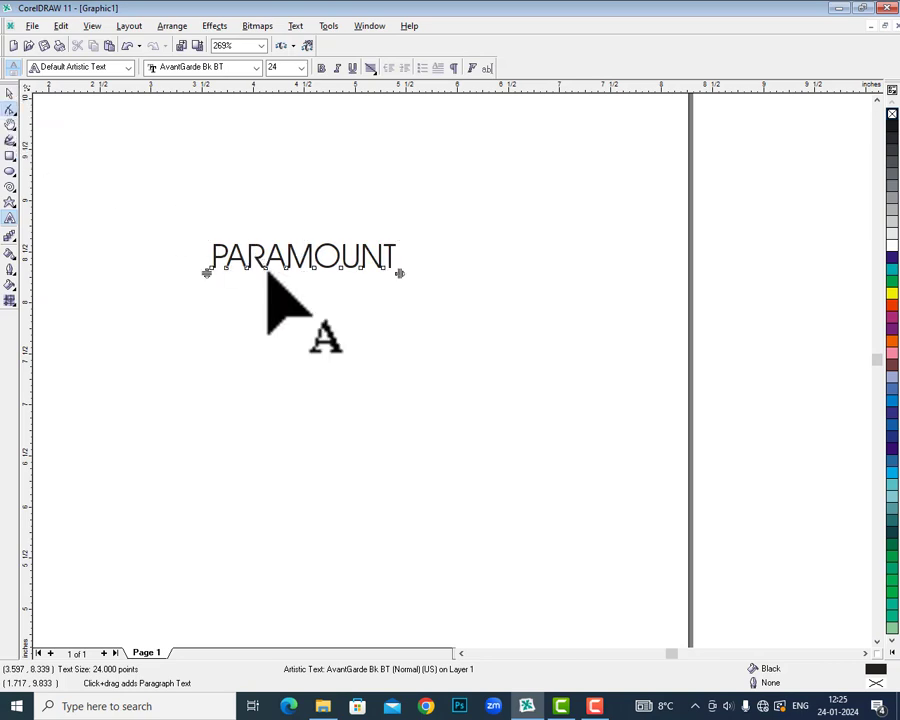
{"action": "left_click_drag", "start_coordinate": [226, 267], "coordinate": [303, 272]}
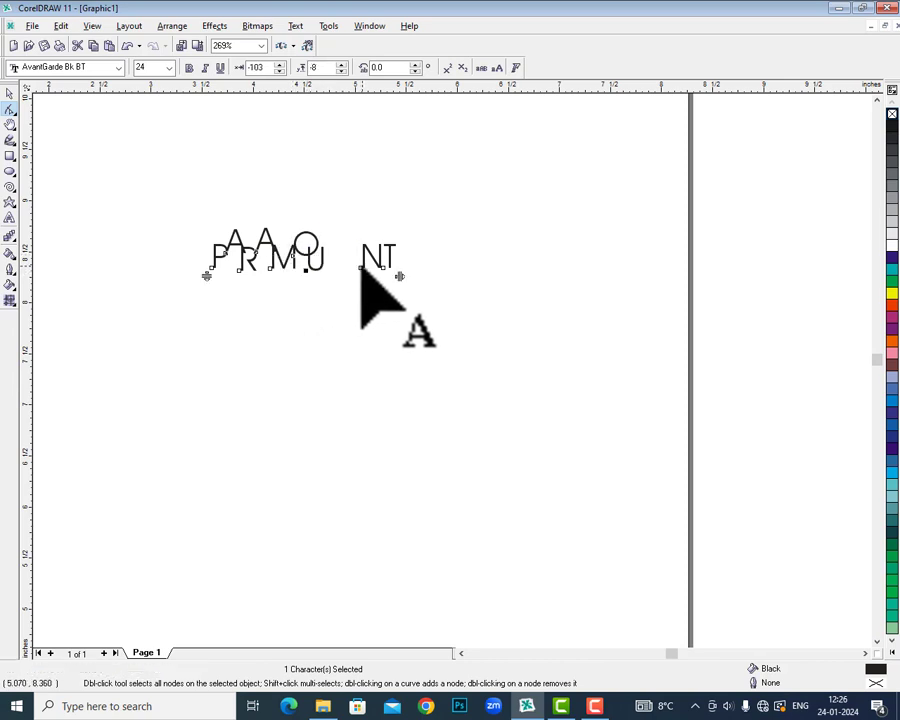
{"action": "left_click_drag", "start_coordinate": [361, 269], "coordinate": [320, 245]}
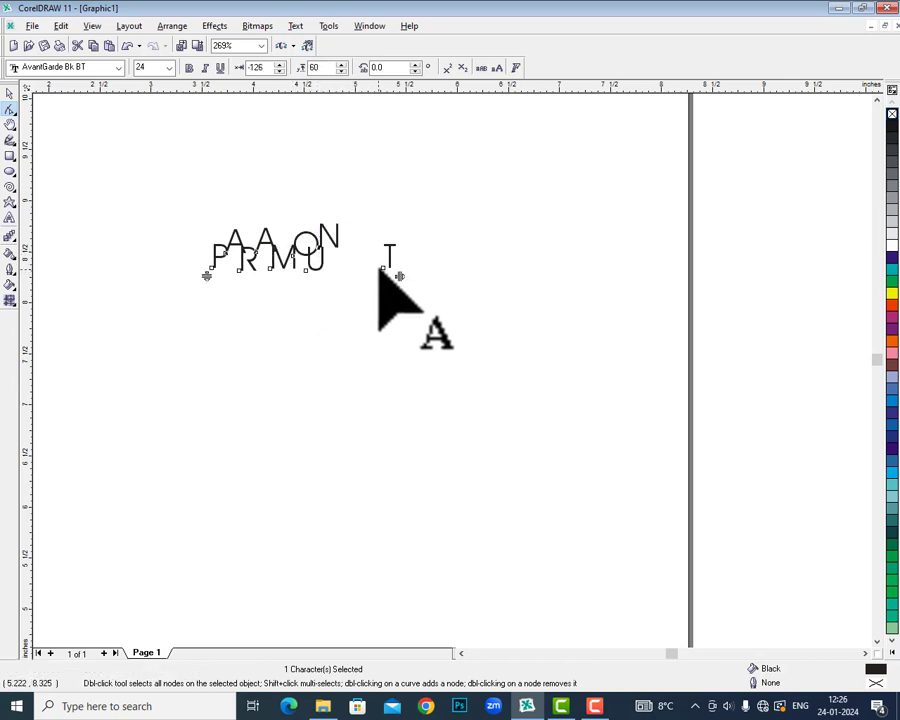
{"action": "left_click_drag", "start_coordinate": [380, 265], "coordinate": [330, 268]}
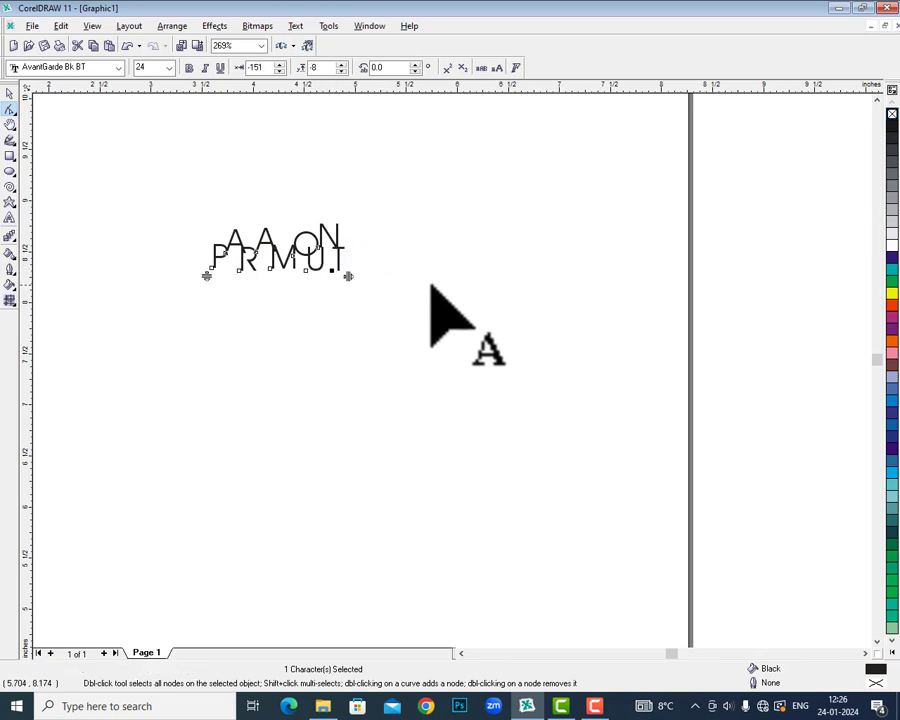
{"action": "left_click", "coordinate": [8, 94]}
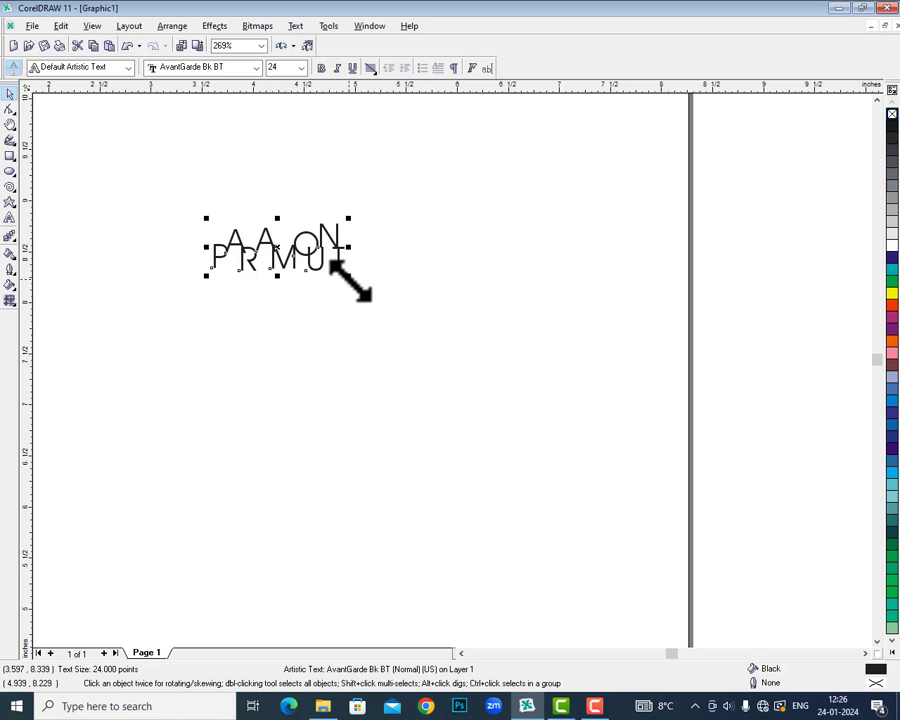
Enlarge the shifted PARAMOUNT text to about 62.4 points and align its letters to the baseline
{"action": "left_click_drag", "start_coordinate": [349, 275], "coordinate": [563, 488]}
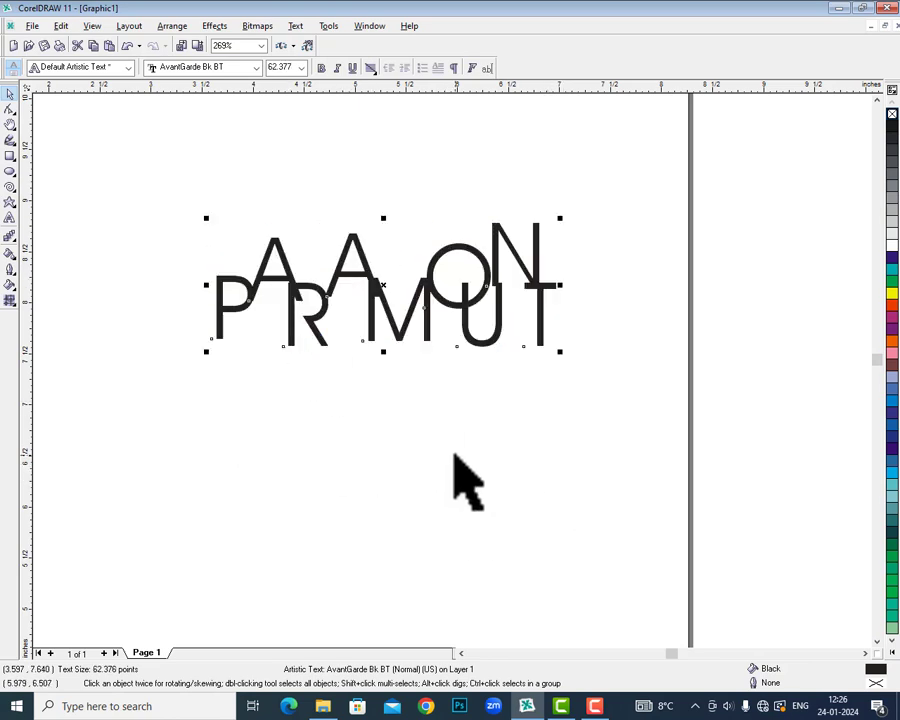
{"action": "left_click", "coordinate": [297, 26]}
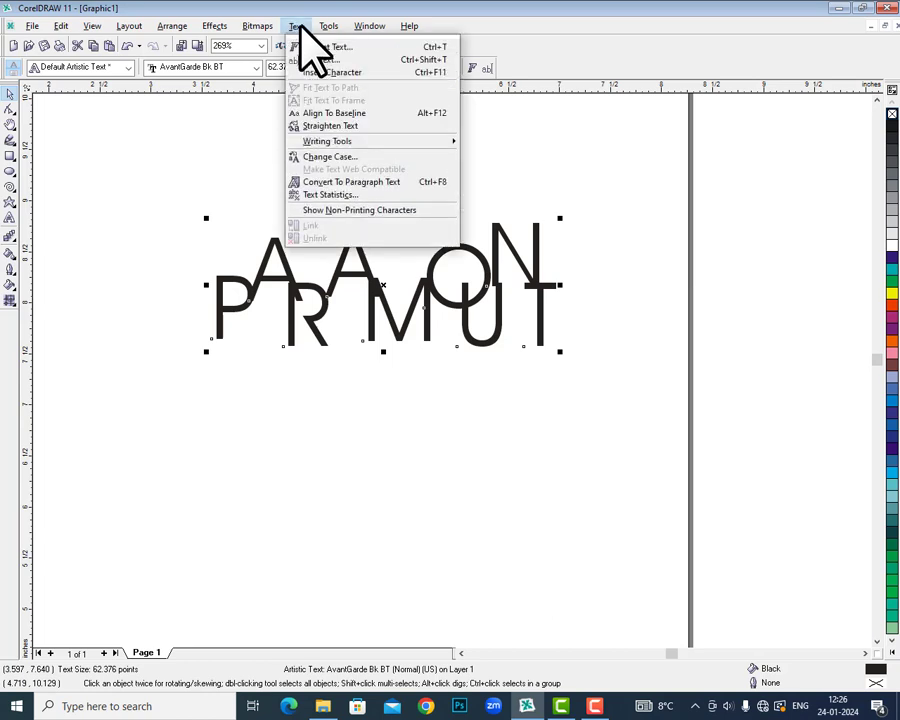
{"action": "left_click", "coordinate": [336, 114]}
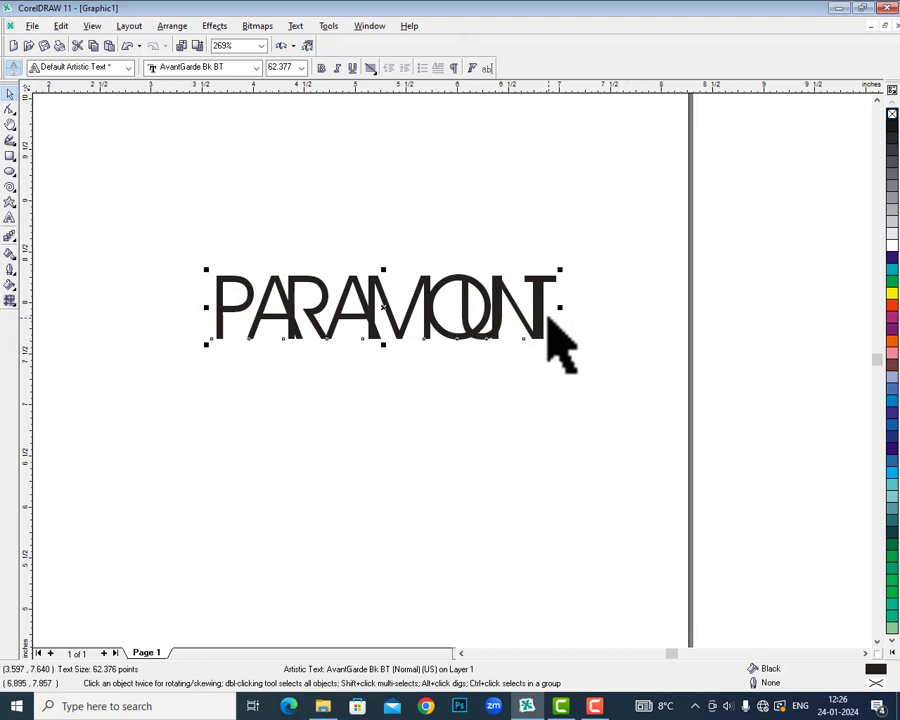
Apply Straighten Text to PARAMOUNT to restore its normal letter spacing
{"action": "left_click", "coordinate": [327, 26]}
{"action": "mouse_move", "coordinate": [292, 27]}
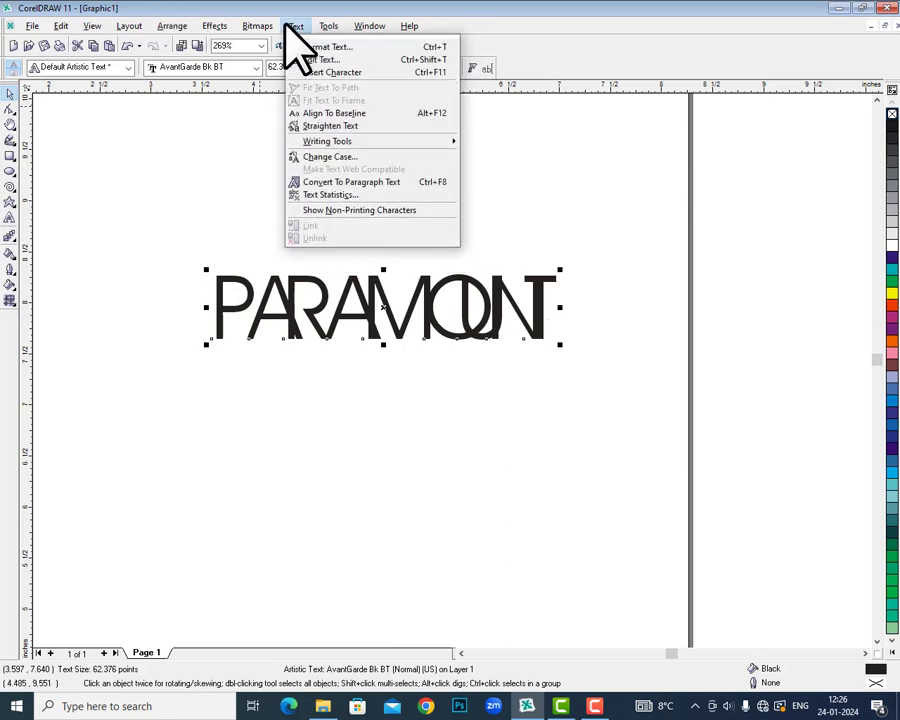
{"action": "left_click", "coordinate": [366, 130]}
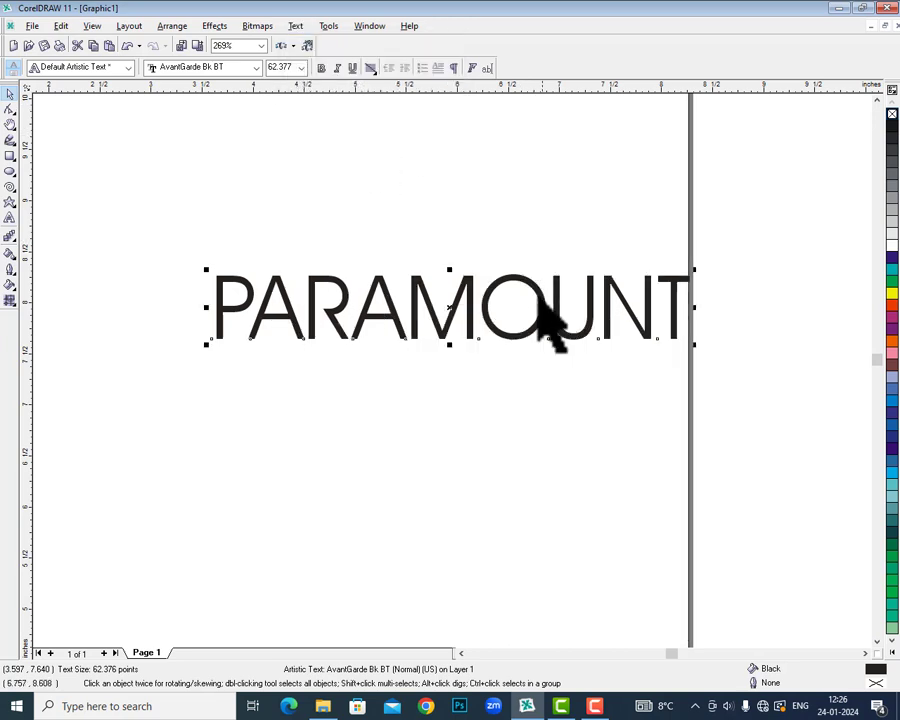
Insert an I between the M and O of PARAMOUNT so the word reads "PARAMIOUNT"
{"action": "left_click", "coordinate": [296, 26]}
{"action": "mouse_move", "coordinate": [370, 162]}
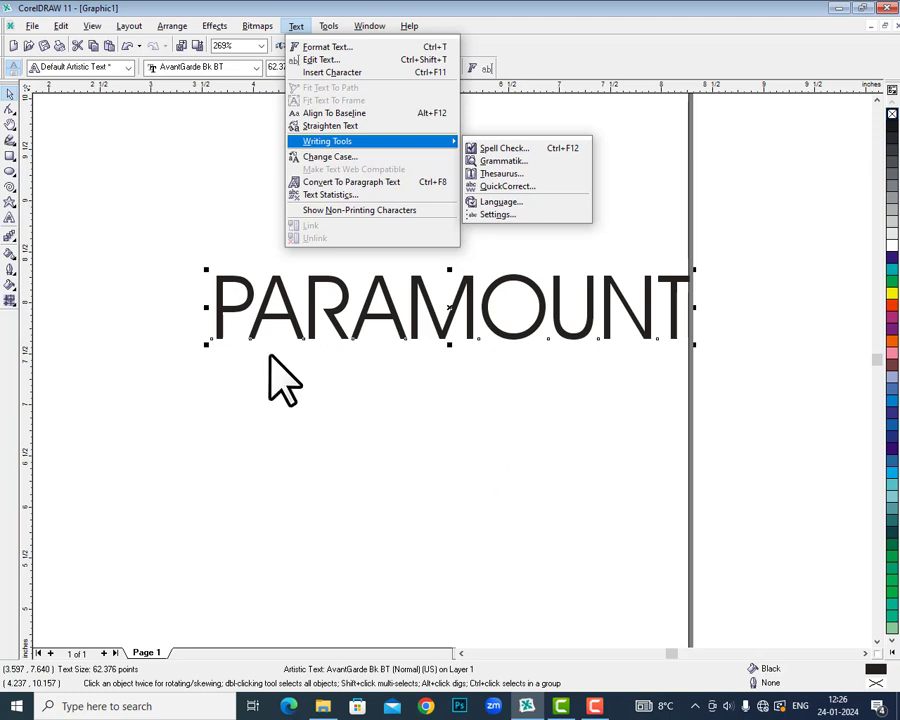
{"action": "left_click", "coordinate": [12, 231]}
{"action": "left_click", "coordinate": [10, 218]}
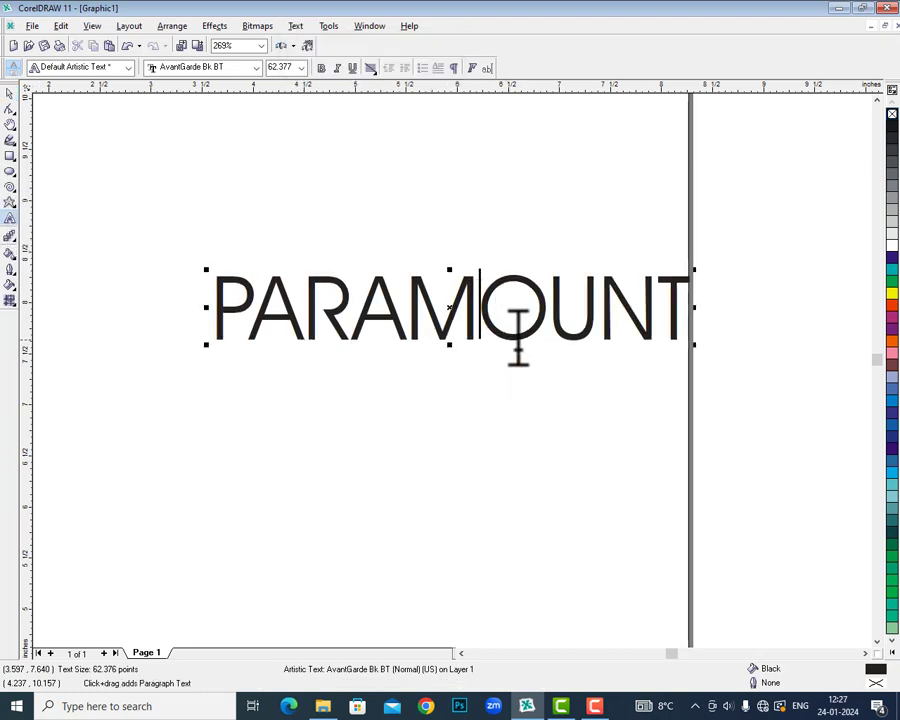
{"action": "left_click", "coordinate": [517, 338]}
{"action": "type", "text": "I"}
{"action": "left_click", "coordinate": [10, 93]}
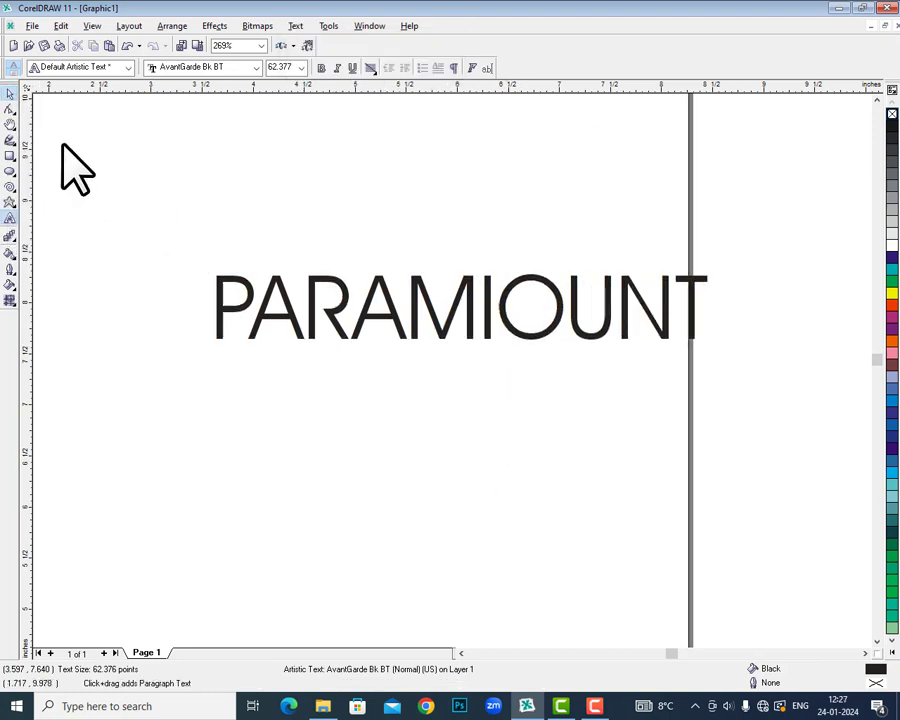
{"action": "left_click", "coordinate": [10, 218]}
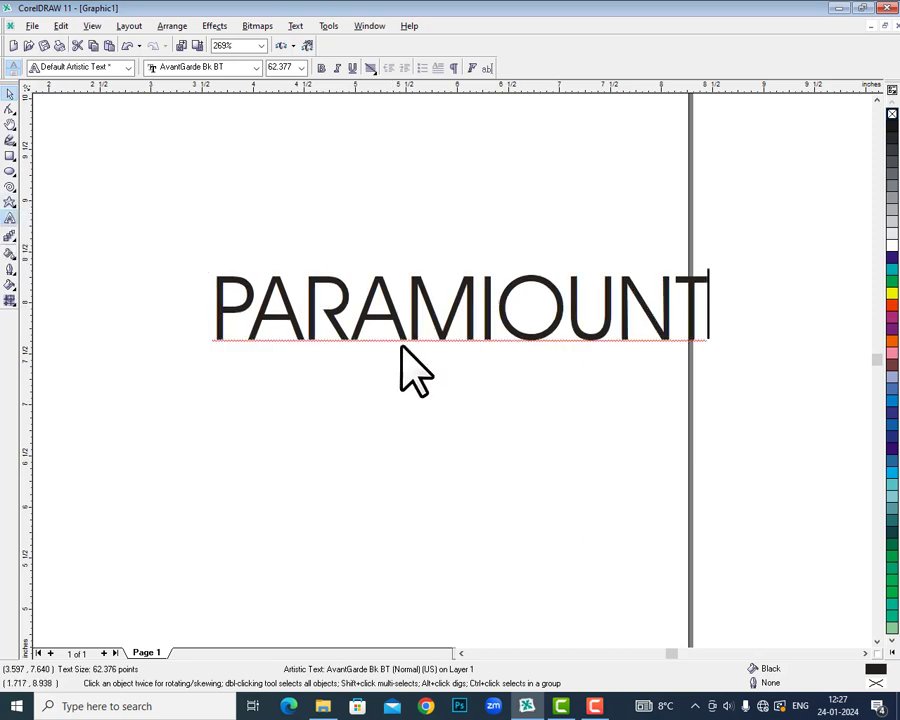
Spell-check the misspelled word and replace it with the suggestion "PARAMOUNT"
{"action": "left_click", "coordinate": [299, 26]}
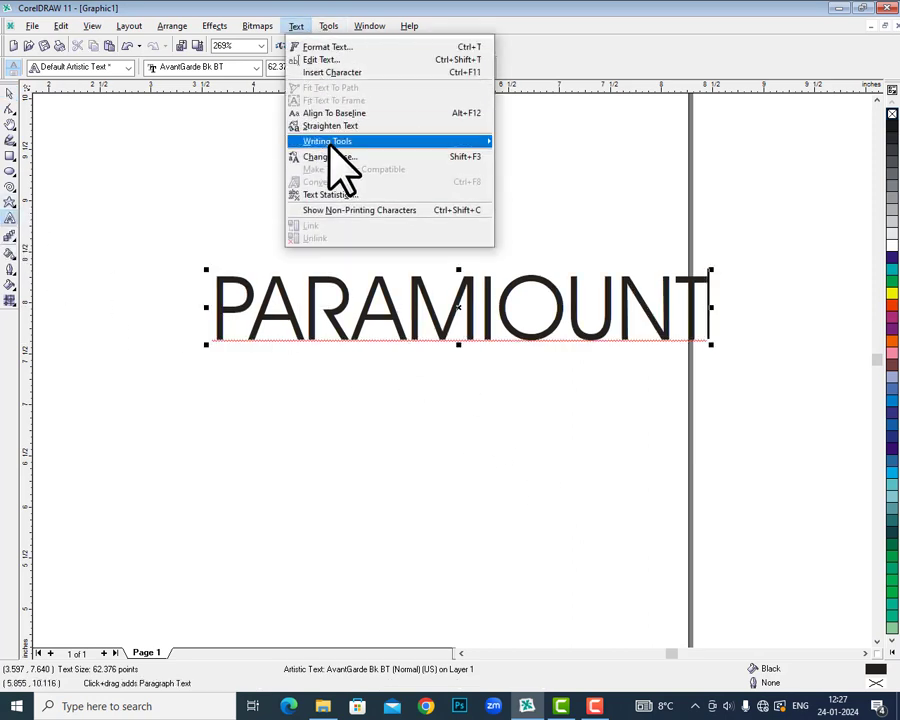
{"action": "mouse_move", "coordinate": [329, 145]}
{"action": "left_click", "coordinate": [597, 148]}
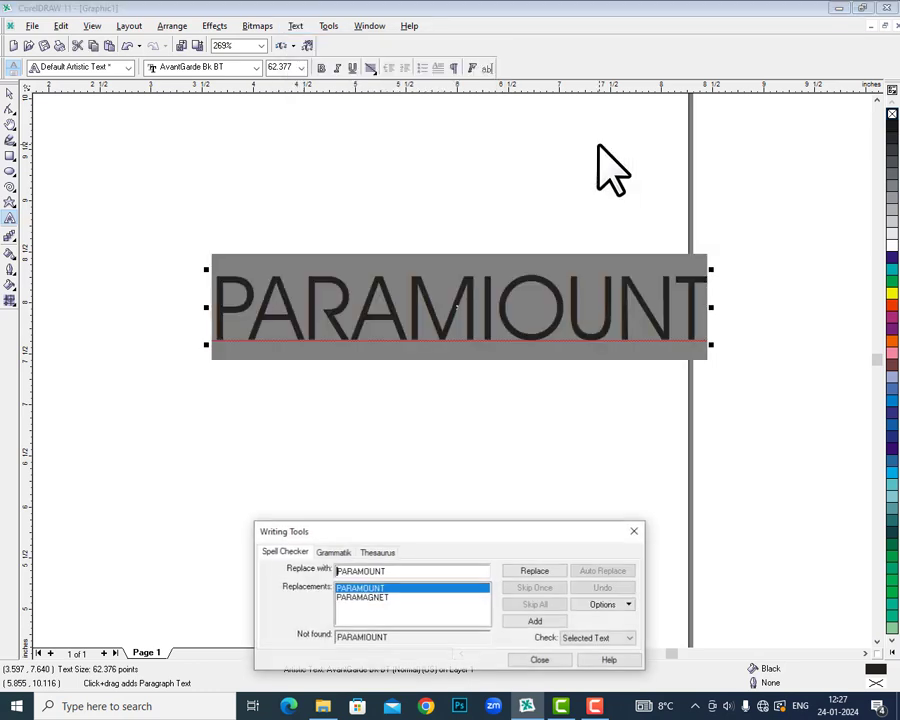
{"action": "left_click", "coordinate": [535, 571]}
{"action": "left_click", "coordinate": [478, 386]}
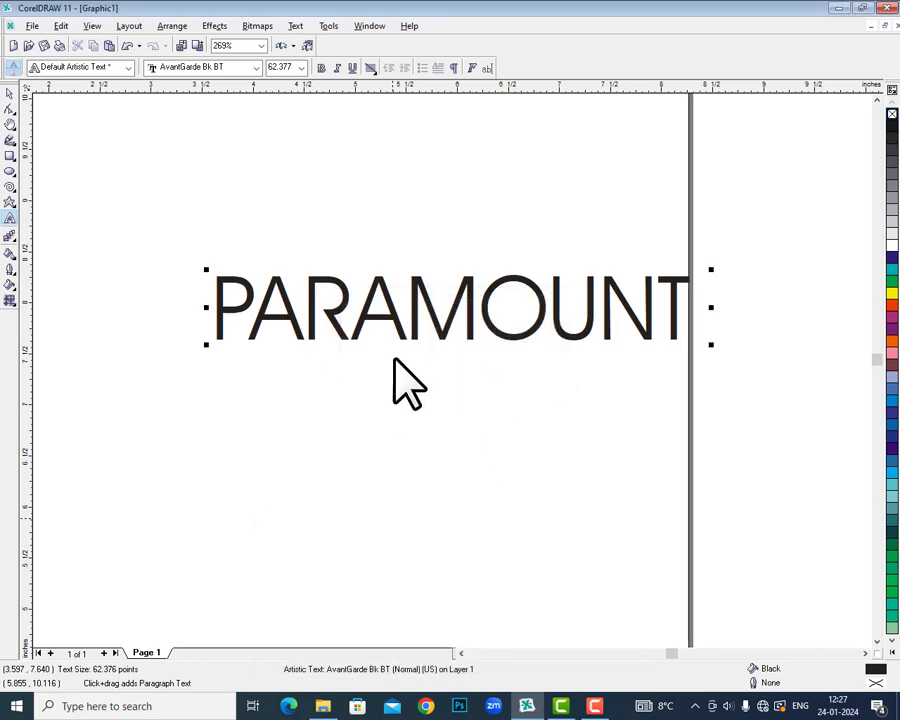
Replace the text PARAMOUNT with "This are a boy." and move it up and left so it lies fully on the page
{"action": "key", "text": "BackSpace"}
{"action": "key", "text": "BackSpace"}
{"action": "key", "text": "BackSpace"}
{"action": "key", "text": "BackSpace"}
{"action": "key", "text": "BackSpace"}
{"action": "key", "text": "BackSpace"}
{"action": "key", "text": "BackSpace"}
{"action": "key", "text": "BackSpace"}
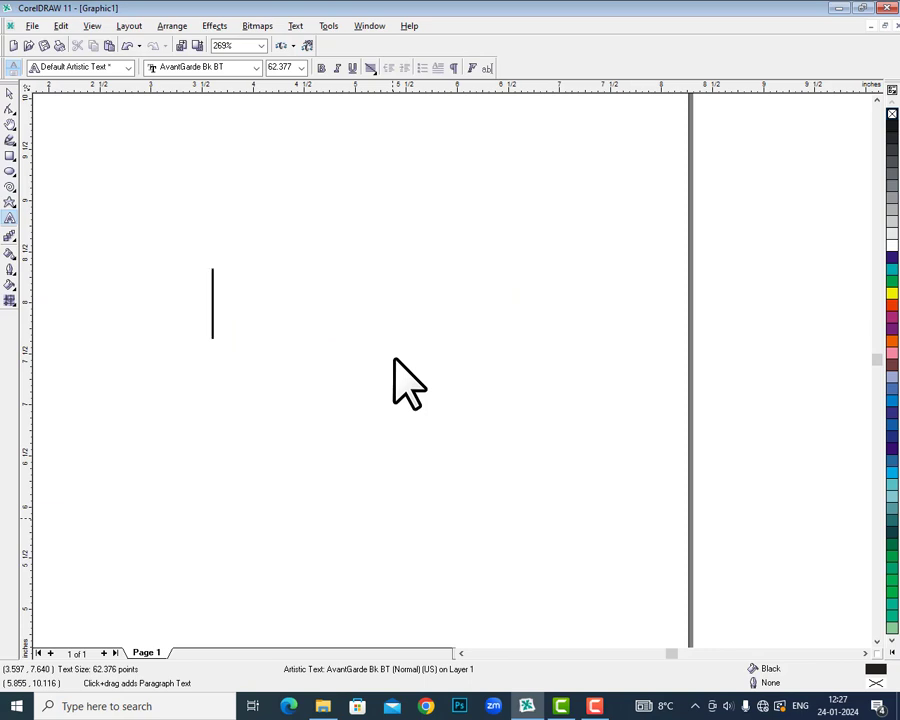
{"action": "type", "text": "This a"}
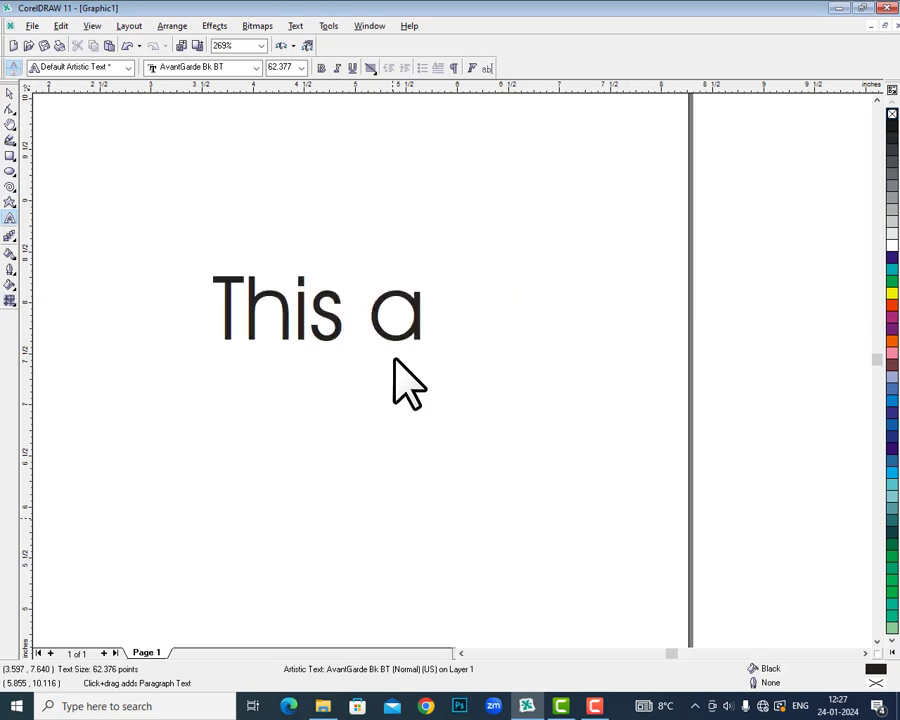
{"action": "type", "text": "re a boy."}
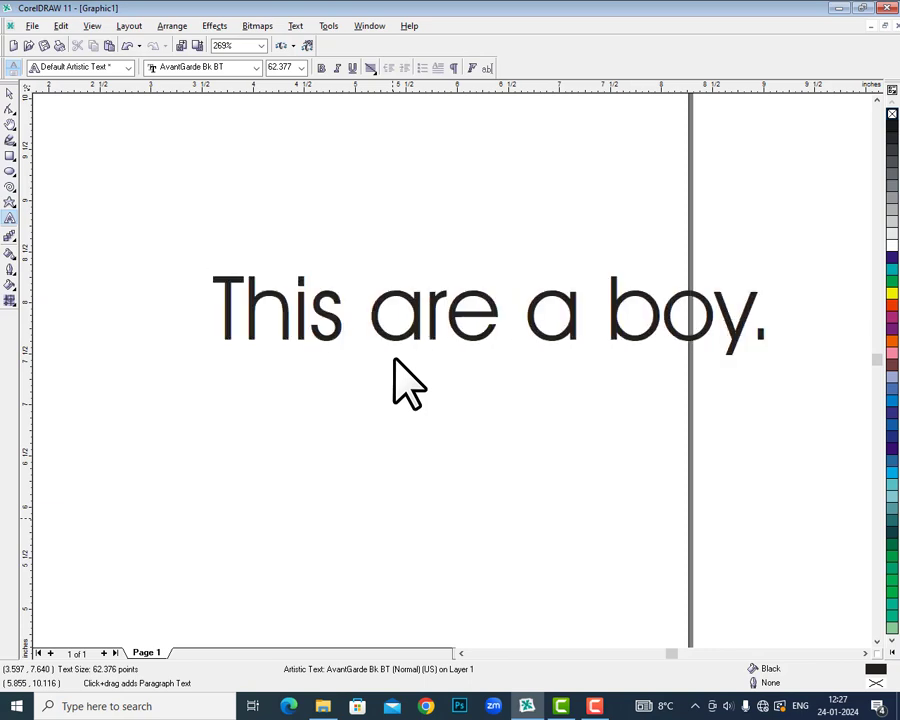
{"action": "left_click", "coordinate": [10, 95]}
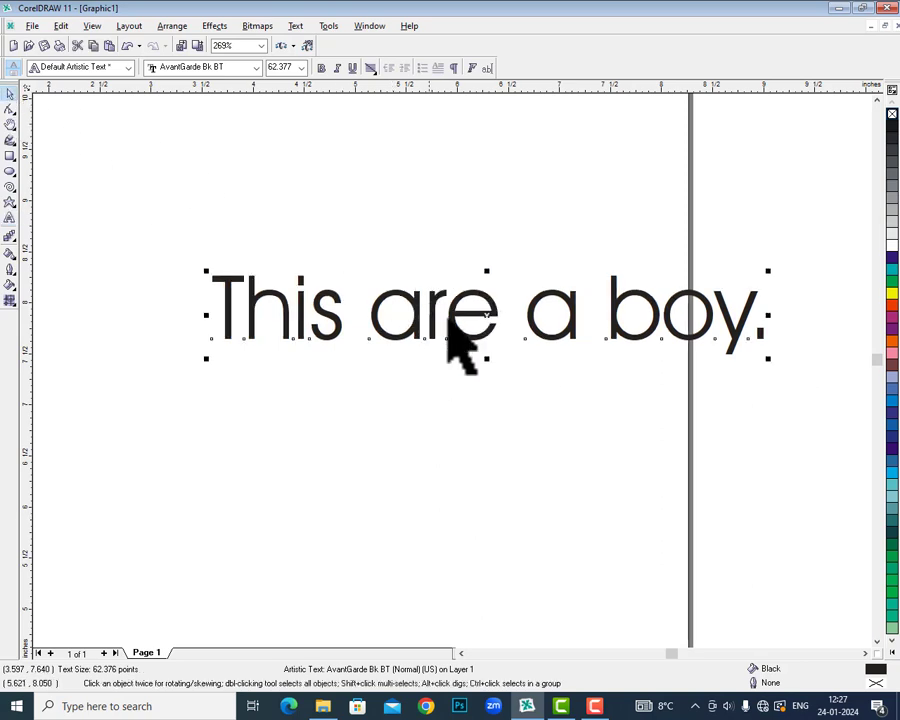
{"action": "left_click_drag", "start_coordinate": [486, 316], "coordinate": [371, 251]}
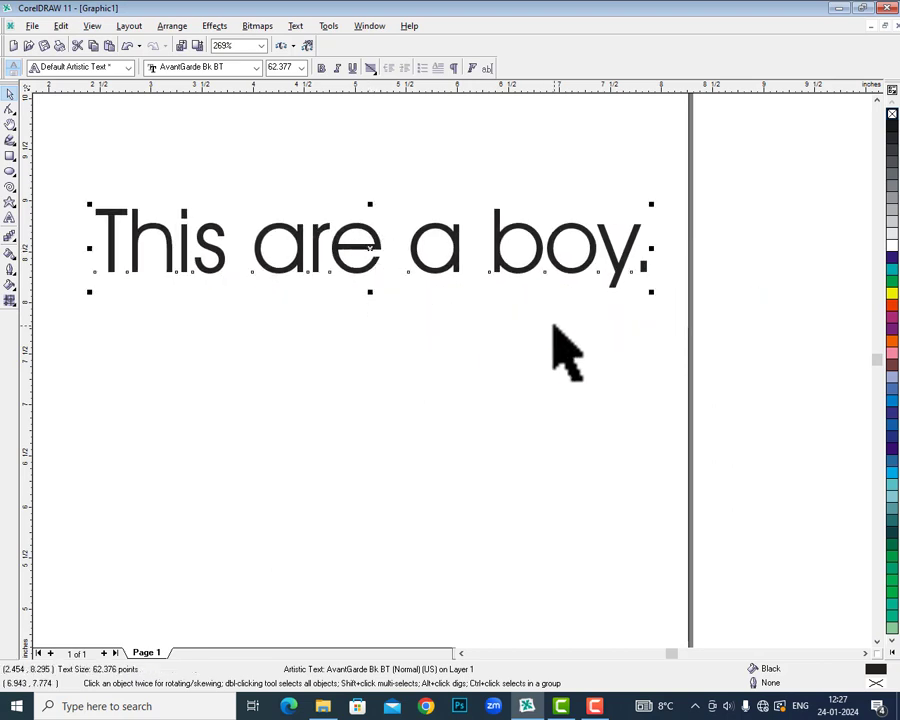
Check the sentence with Grammatik and replace "are" with the suggestion "is"
{"action": "left_click", "coordinate": [296, 26]}
{"action": "mouse_move", "coordinate": [355, 142]}
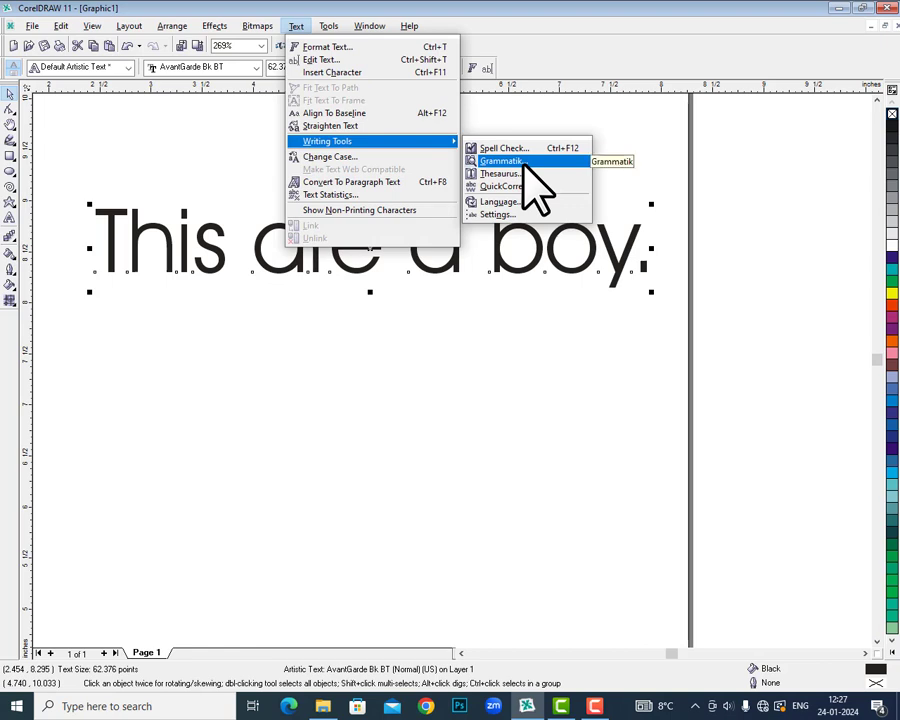
{"action": "left_click", "coordinate": [522, 162]}
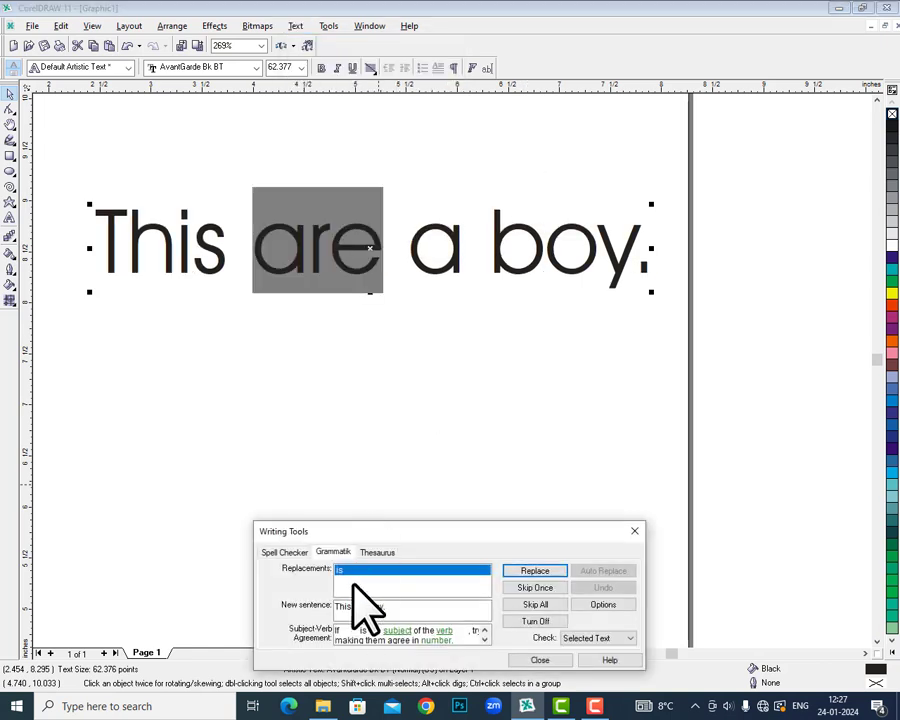
{"action": "left_click", "coordinate": [521, 571]}
{"action": "left_click", "coordinate": [471, 402]}
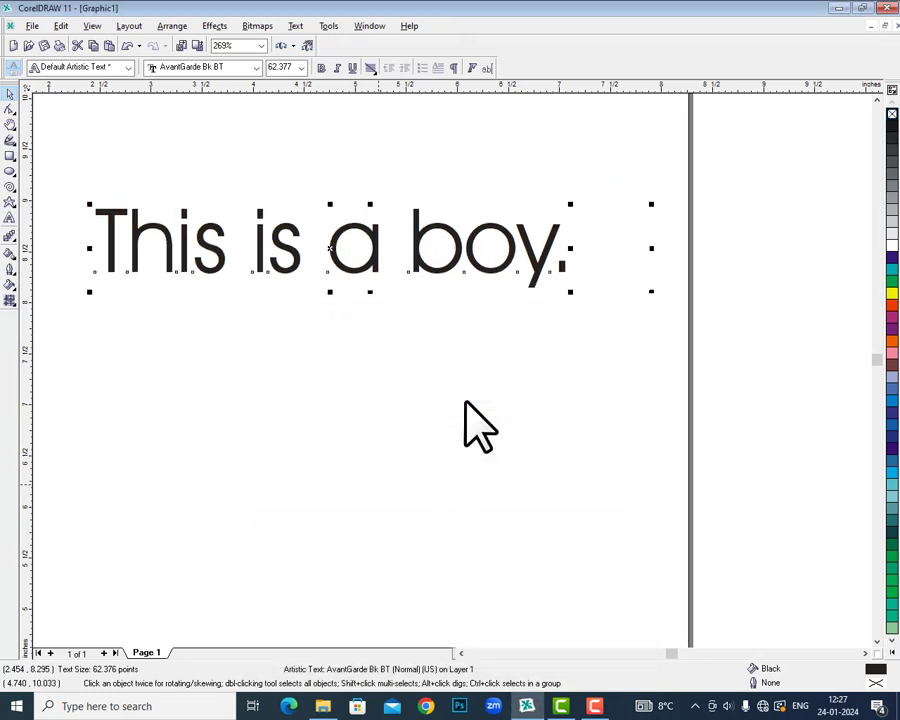
Try to open the Thesaurus for the sentence "This is a boy."
{"action": "left_click", "coordinate": [298, 27]}
{"action": "mouse_move", "coordinate": [354, 141]}
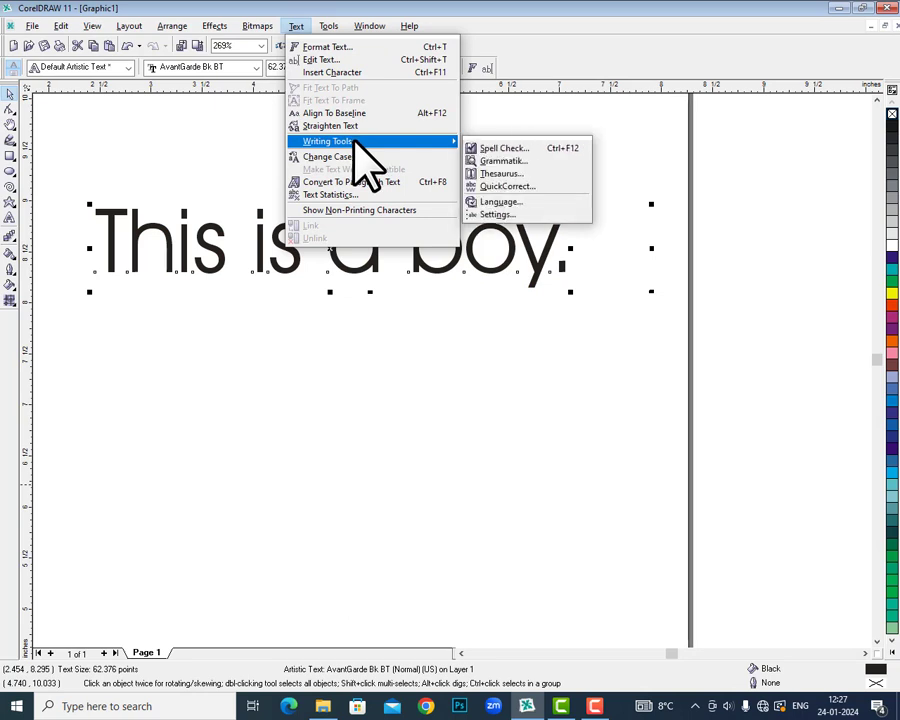
{"action": "left_click", "coordinate": [500, 176]}
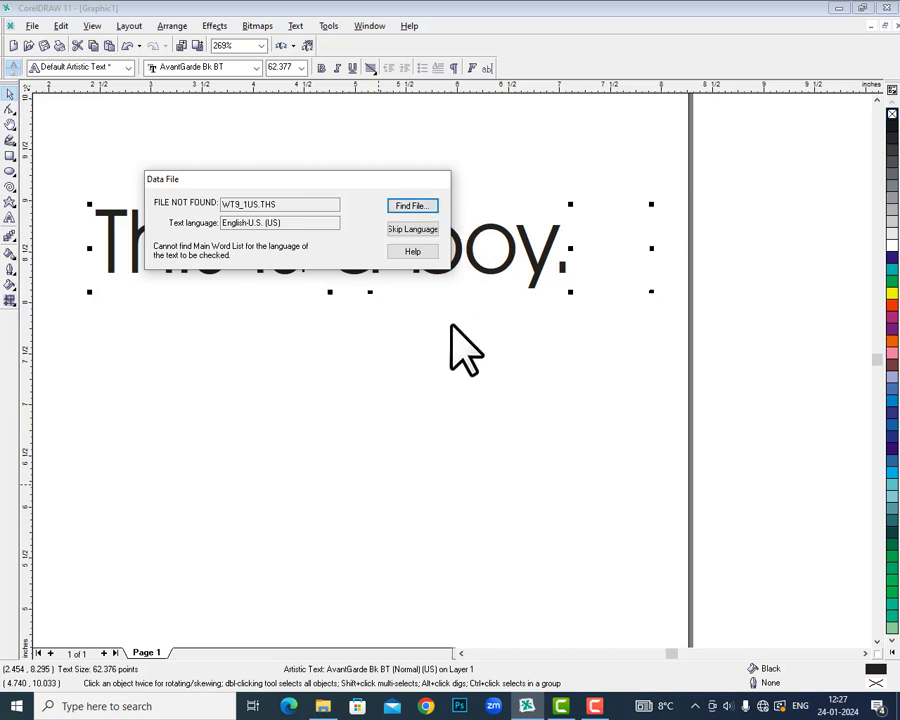
{"action": "key", "text": "Escape"}
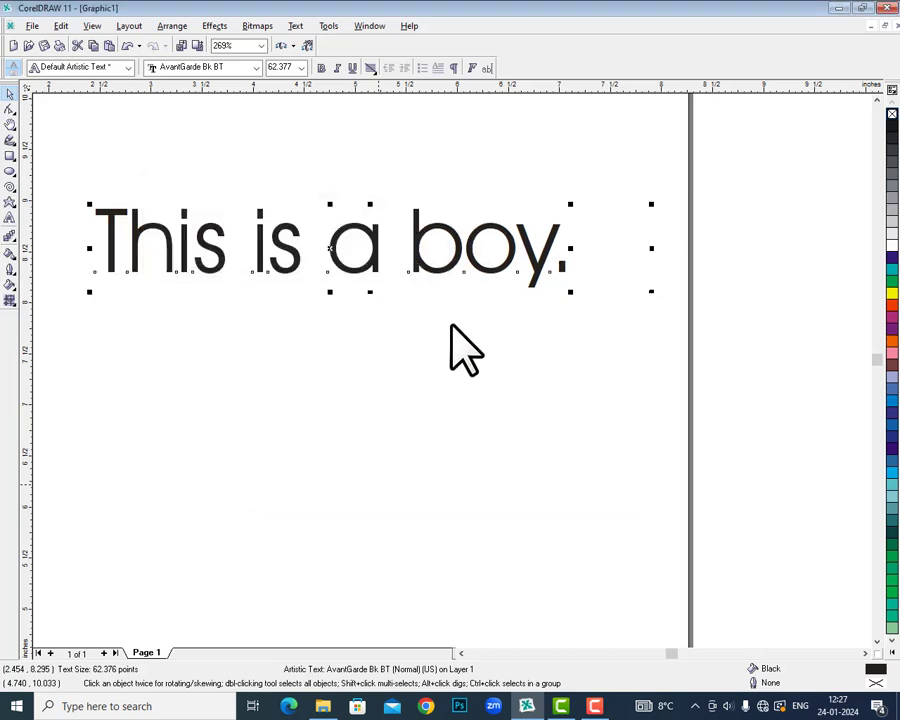
Replace the sentence "This is a boy." with the single word "Respect"
{"action": "key", "text": "F8"}
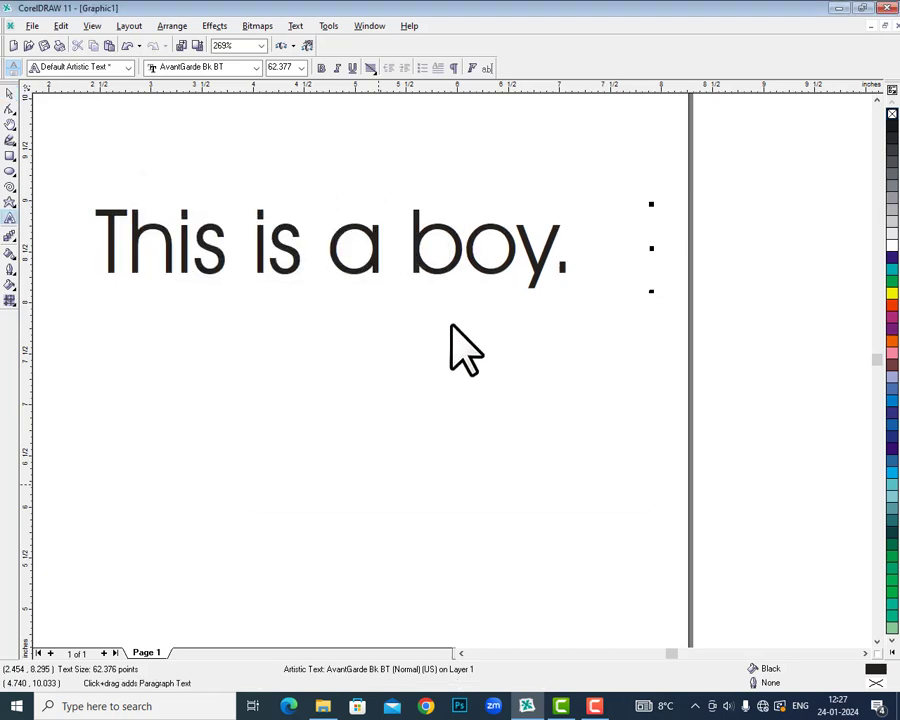
{"action": "key", "text": "BackSpace"}
{"action": "key", "text": "BackSpace"}
{"action": "key", "text": "BackSpace"}
{"action": "key", "text": "BackSpace"}
{"action": "key", "text": "BackSpace"}
{"action": "key", "text": "BackSpace"}
{"action": "key", "text": "BackSpace"}
{"action": "key", "text": "BackSpace"}
{"action": "key", "text": "BackSpace"}
{"action": "key", "text": "BackSpace"}
{"action": "key", "text": "BackSpace"}
{"action": "key", "text": "BackSpace"}
{"action": "key", "text": "BackSpace"}
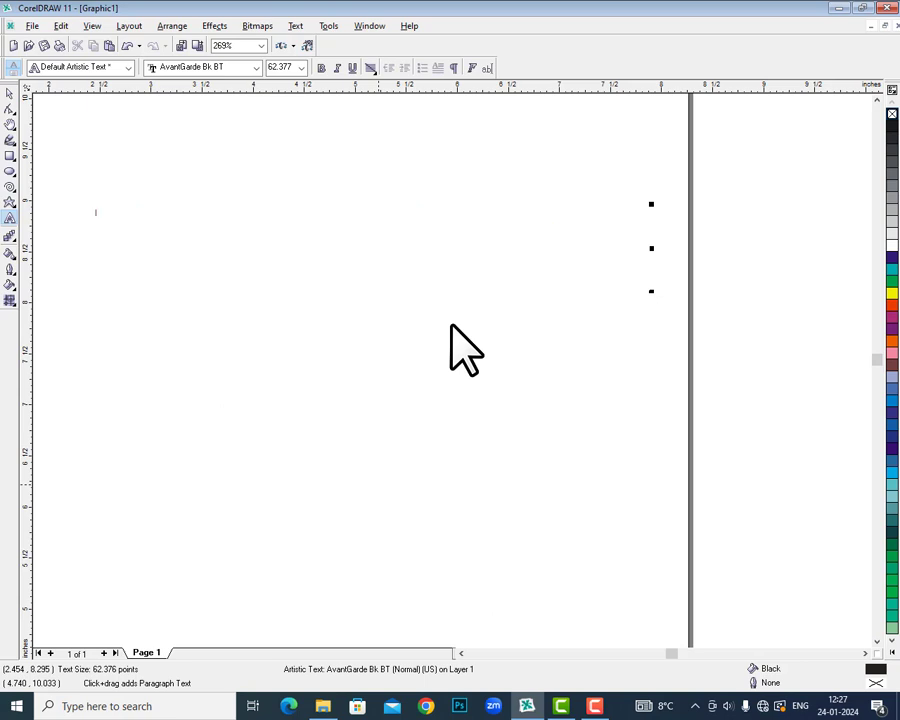
{"action": "type", "text": "respect"}
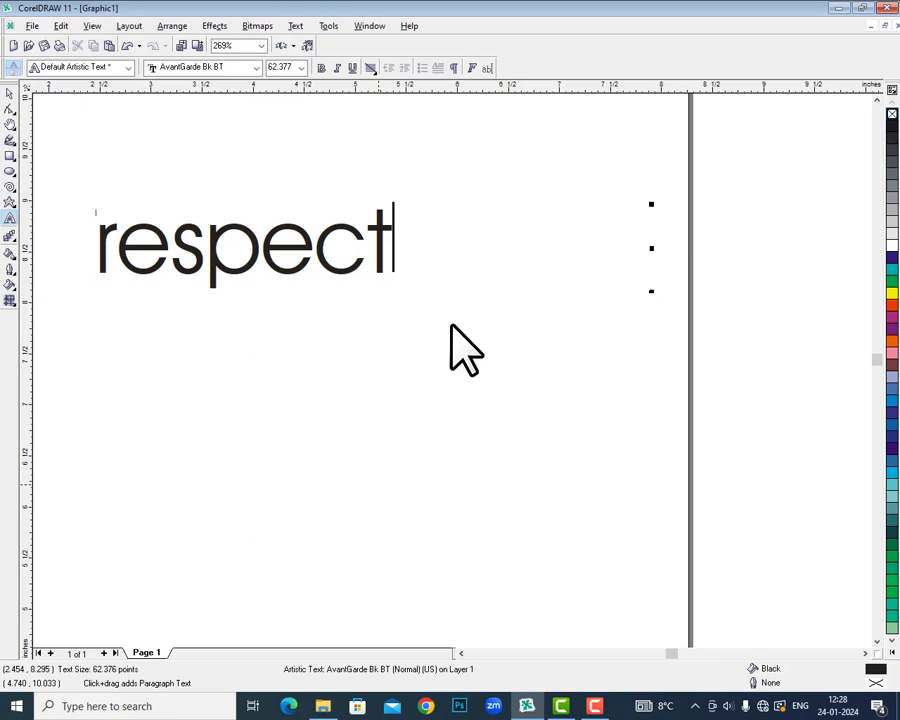
{"action": "left_click", "coordinate": [9, 93]}
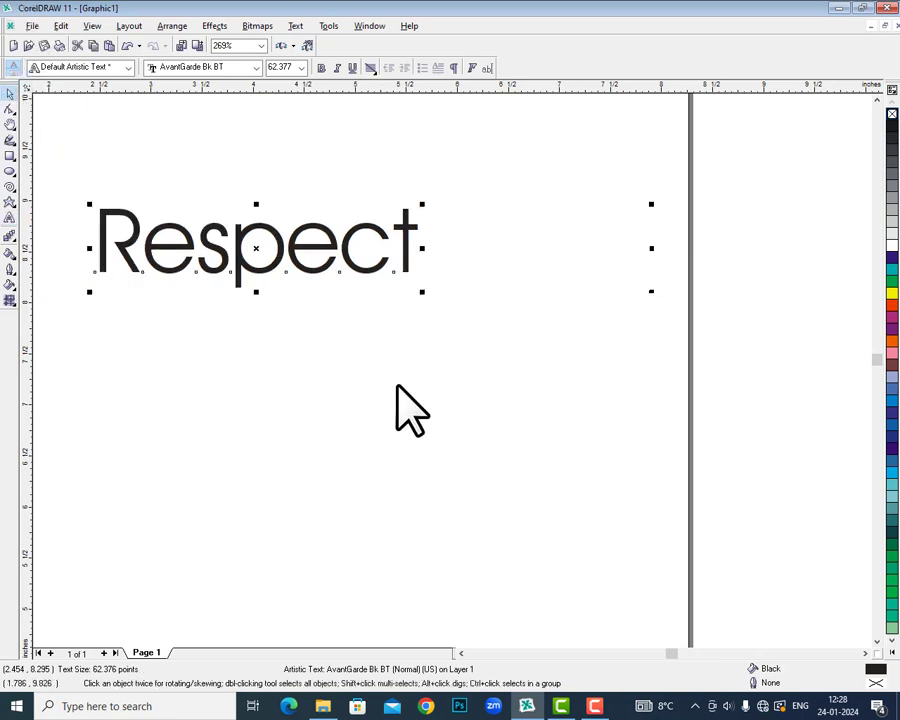
Open the Thesaurus for the text "Respect", skip the missing language file, and look up "respect"
{"action": "left_click", "coordinate": [473, 69]}
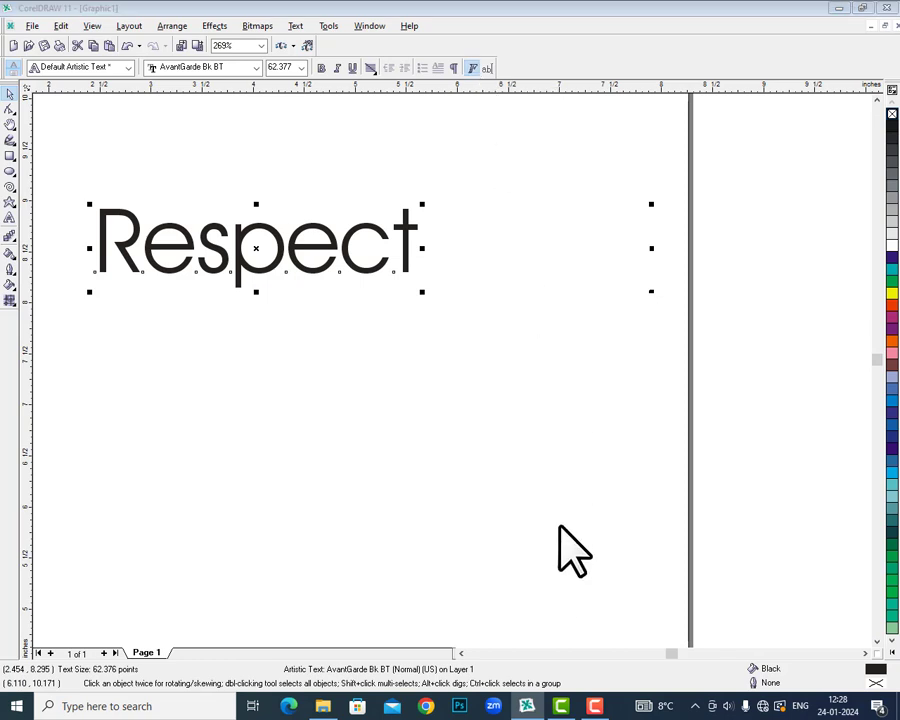
{"action": "left_click", "coordinate": [456, 457]}
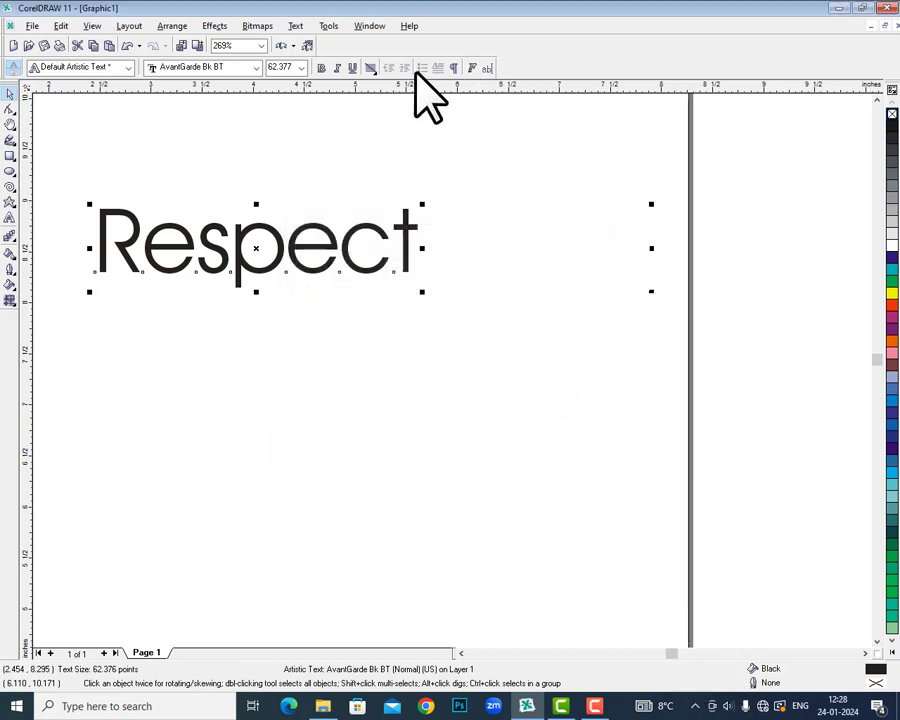
{"action": "left_click", "coordinate": [320, 27]}
{"action": "mouse_move", "coordinate": [301, 25]}
{"action": "mouse_move", "coordinate": [354, 141]}
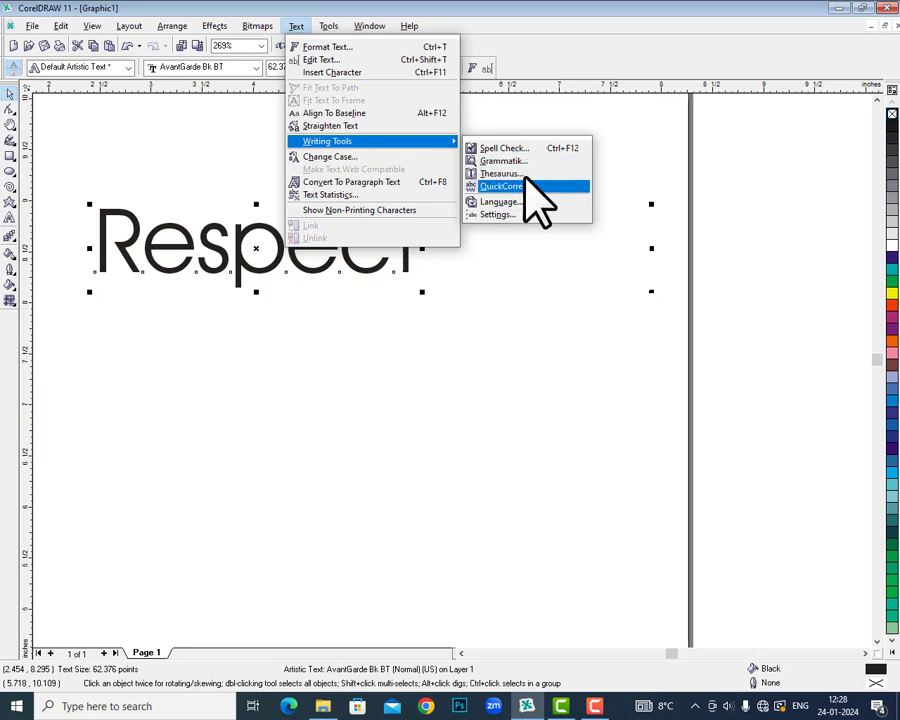
{"action": "left_click", "coordinate": [527, 174]}
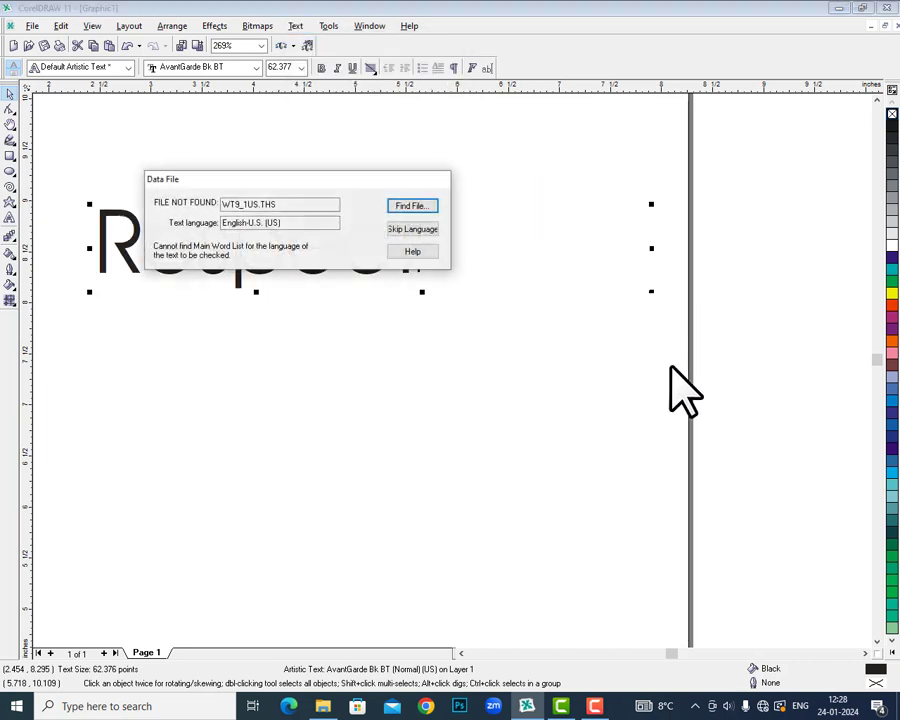
{"action": "left_click", "coordinate": [417, 231]}
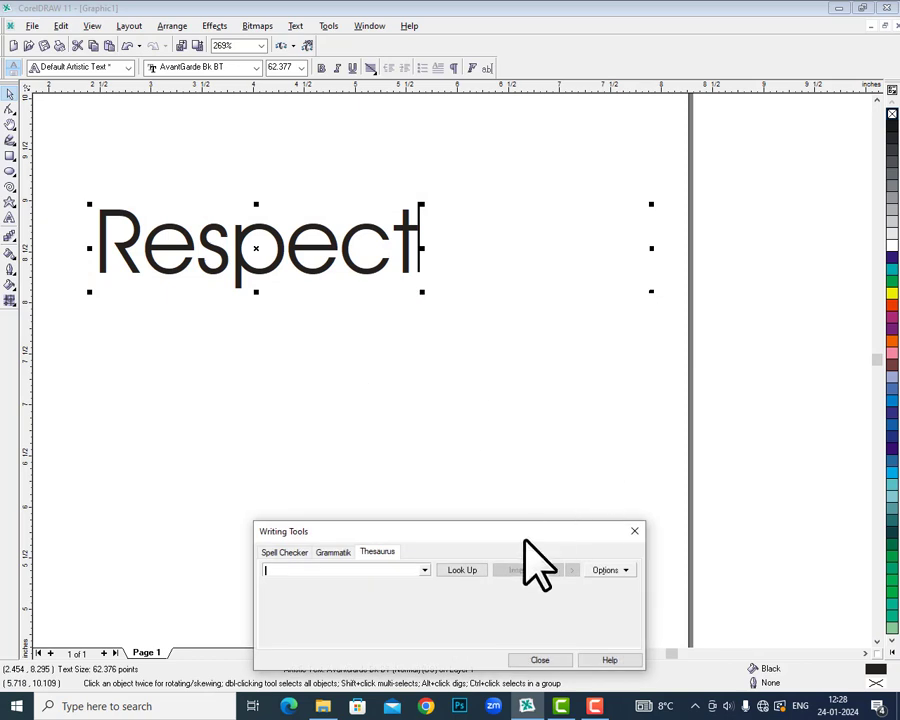
{"action": "left_click_drag", "start_coordinate": [407, 529], "coordinate": [556, 321]}
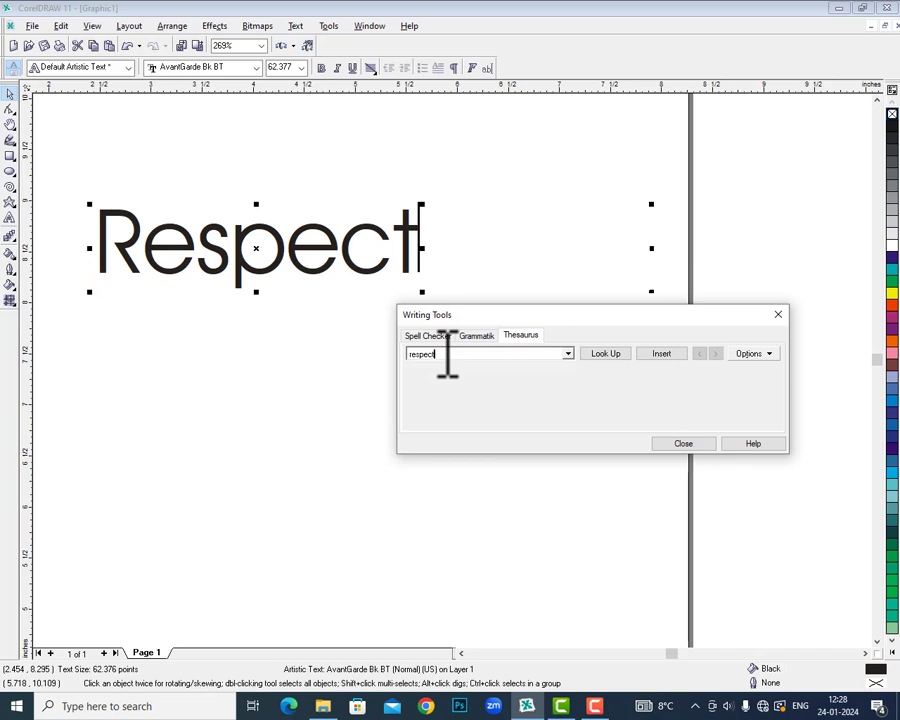
{"action": "key", "text": "Return"}
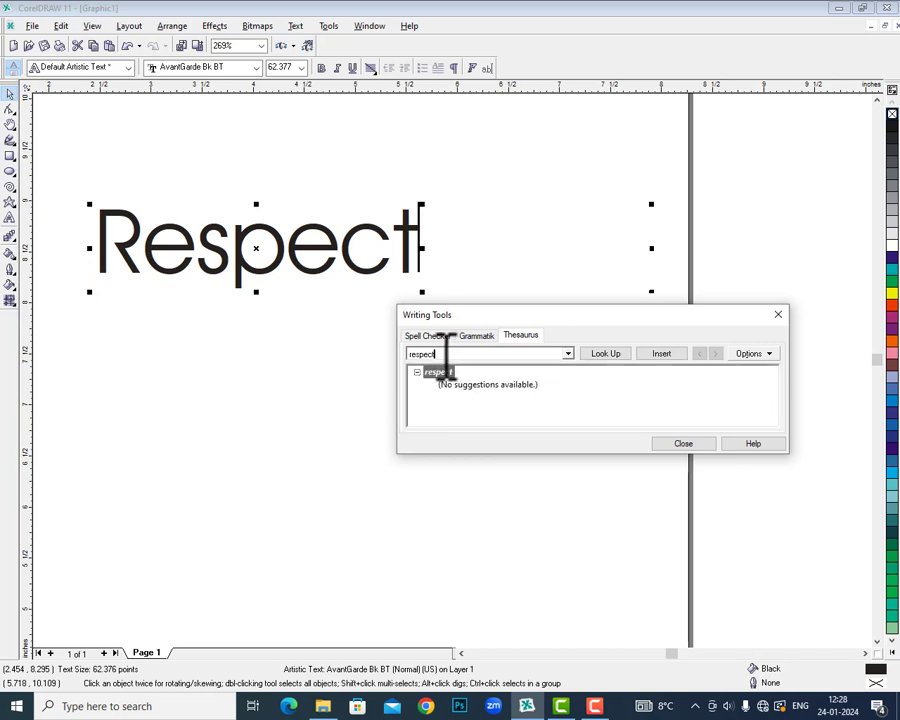
Check the word "Respect" with the Spell Checker and Grammatik
{"action": "left_click", "coordinate": [438, 336]}
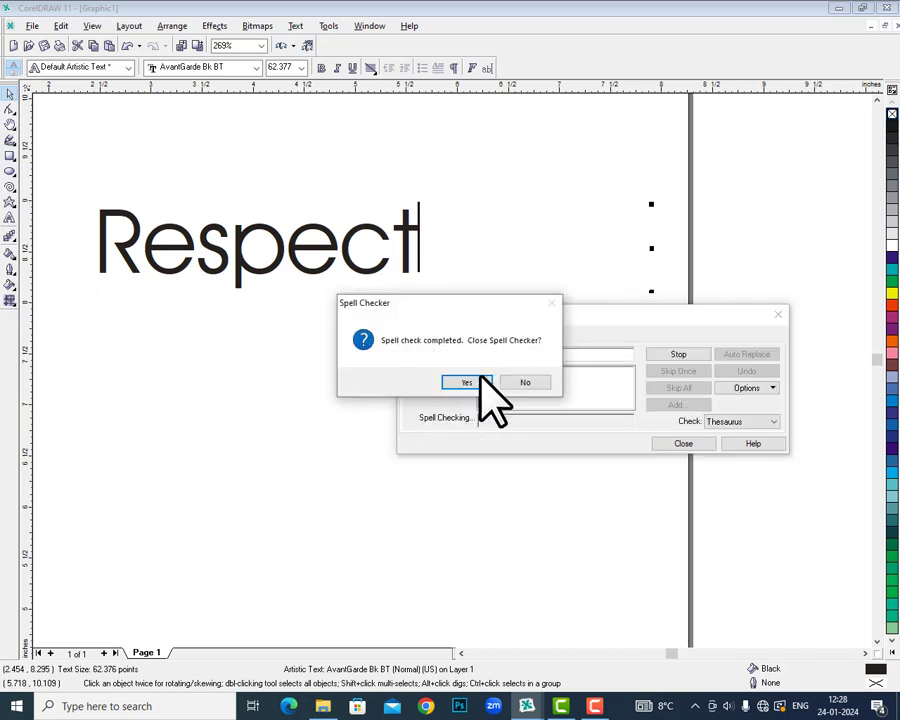
{"action": "left_click", "coordinate": [481, 380]}
{"action": "left_click", "coordinate": [476, 336]}
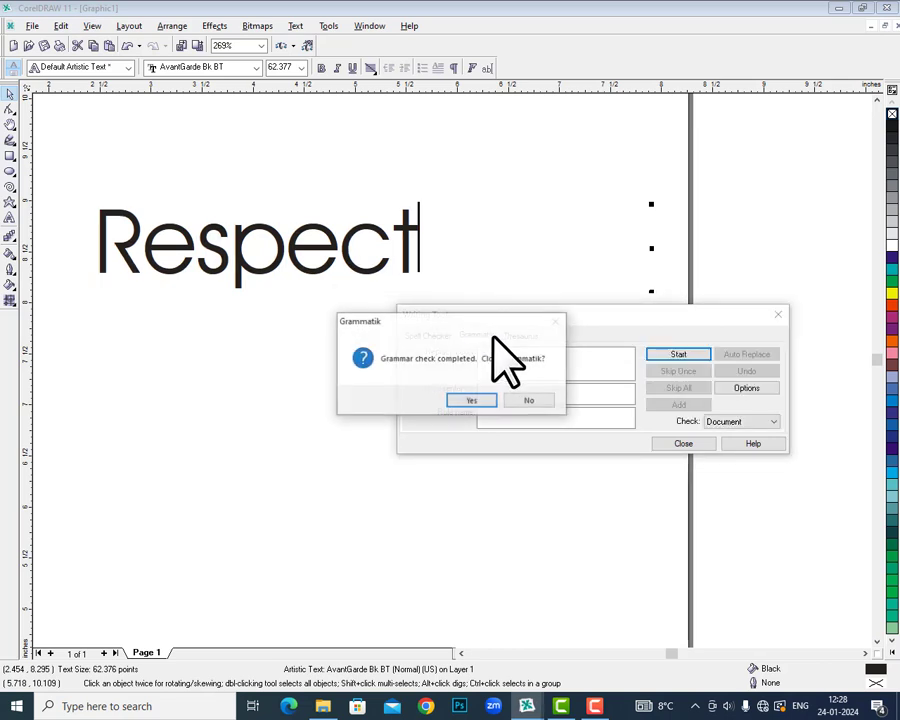
{"action": "left_click", "coordinate": [472, 400]}
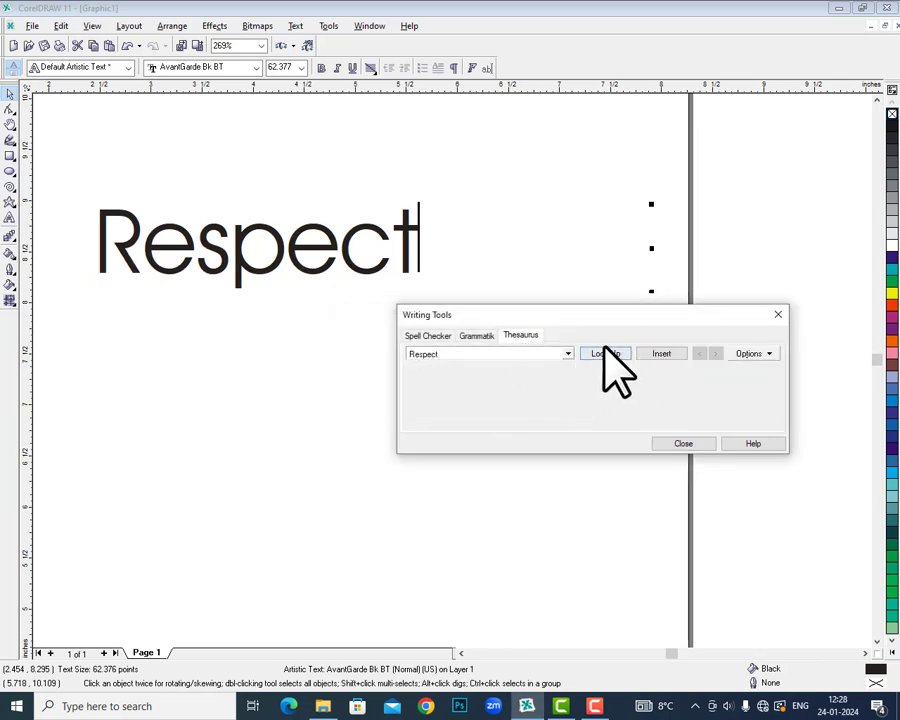
Look up "Respect" in the Thesaurus again and close the Writing Tools
{"action": "left_click", "coordinate": [603, 354]}
{"action": "left_click", "coordinate": [510, 384]}
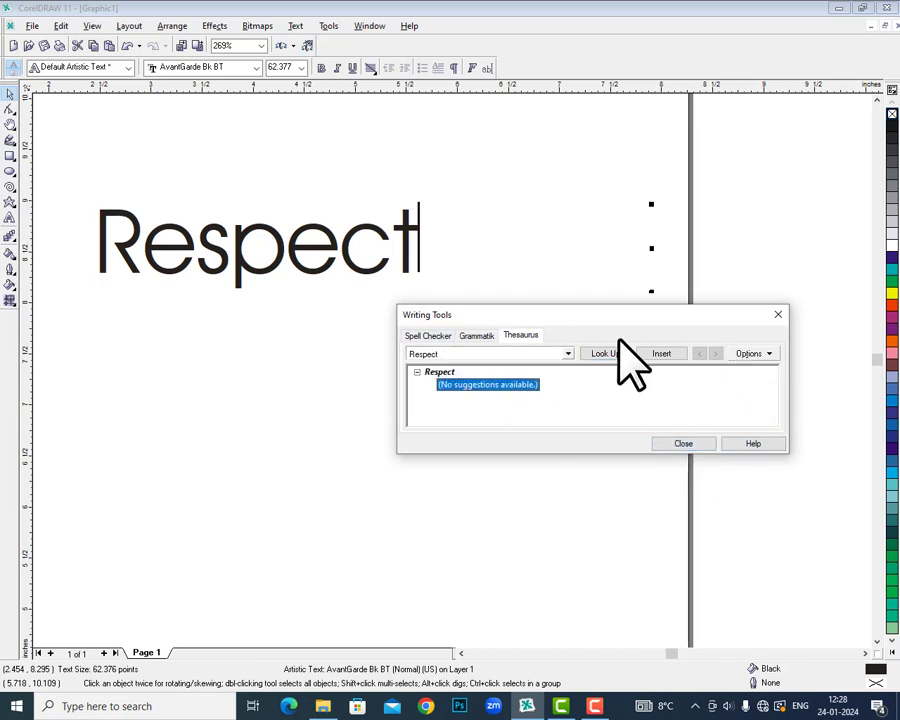
{"action": "left_click", "coordinate": [683, 443]}
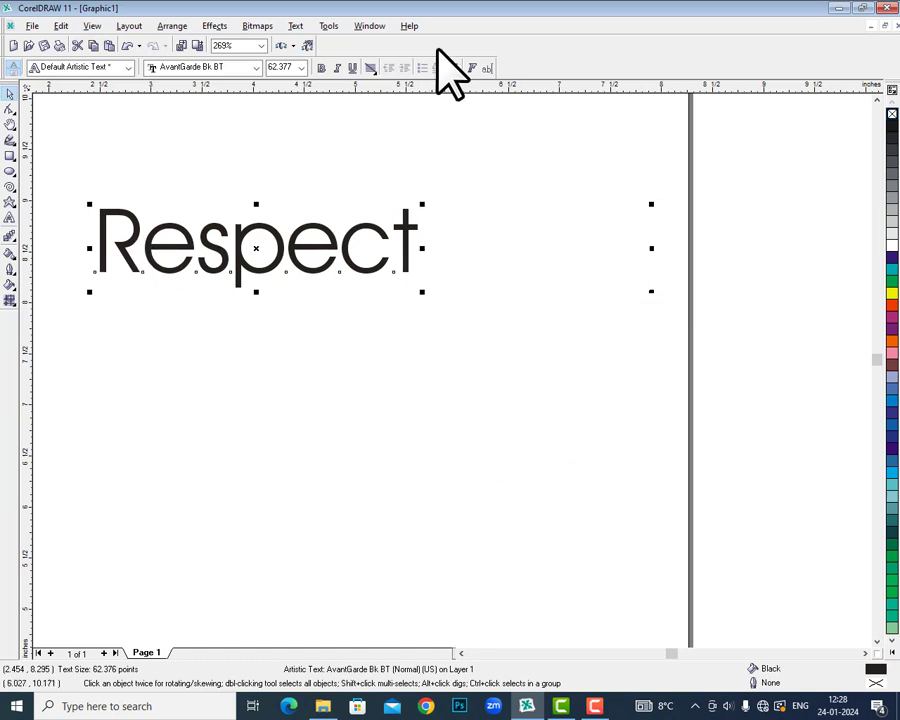
Add a QuickCorrect entry that replaces "e" with "Paramount Computer Training Institute"
{"action": "left_click", "coordinate": [303, 26]}
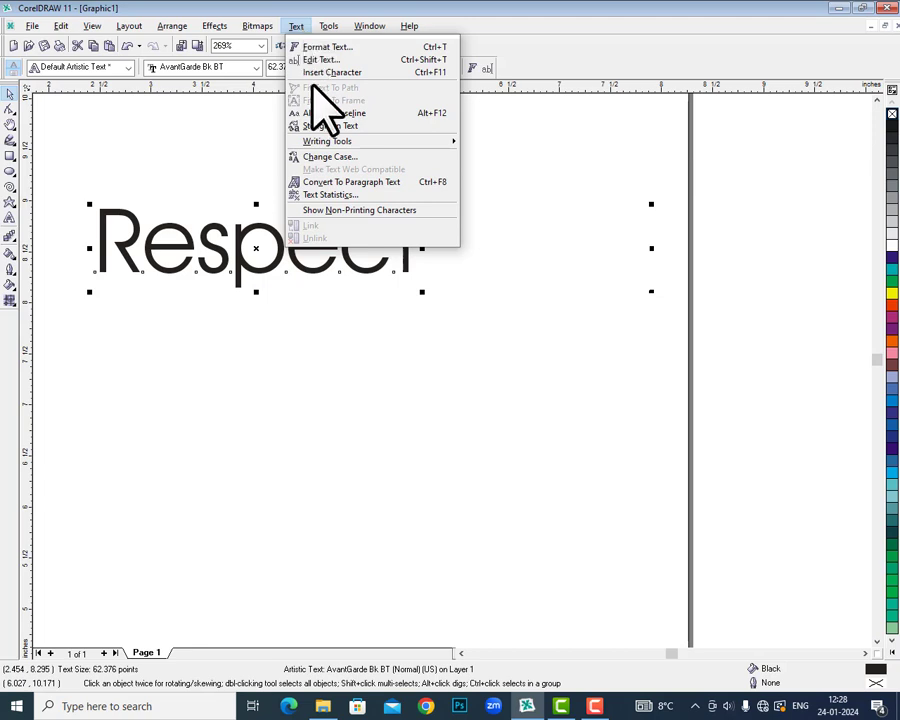
{"action": "mouse_move", "coordinate": [344, 145]}
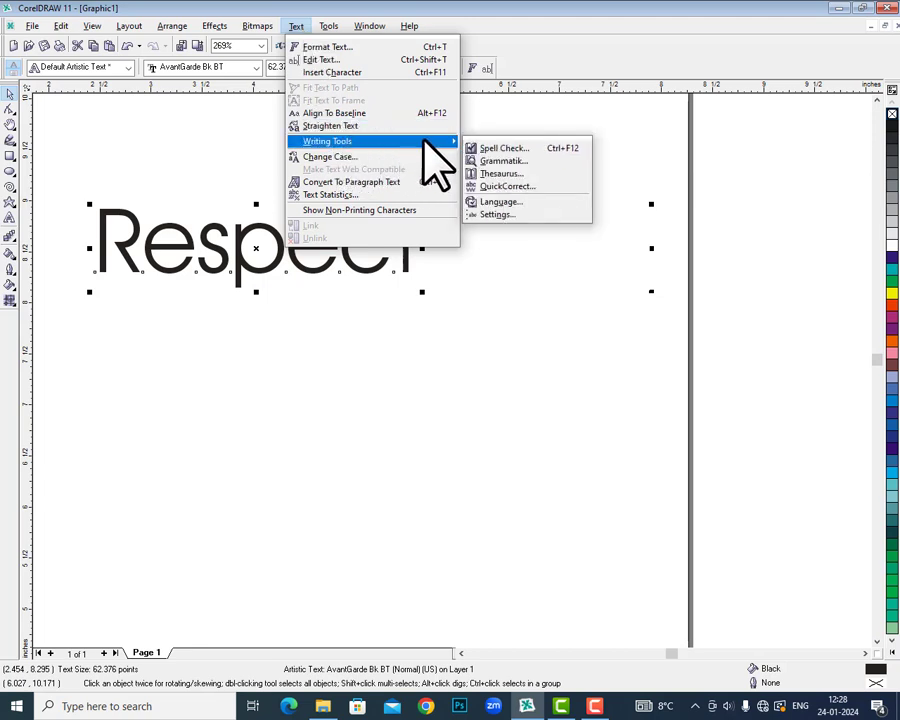
{"action": "left_click", "coordinate": [530, 187]}
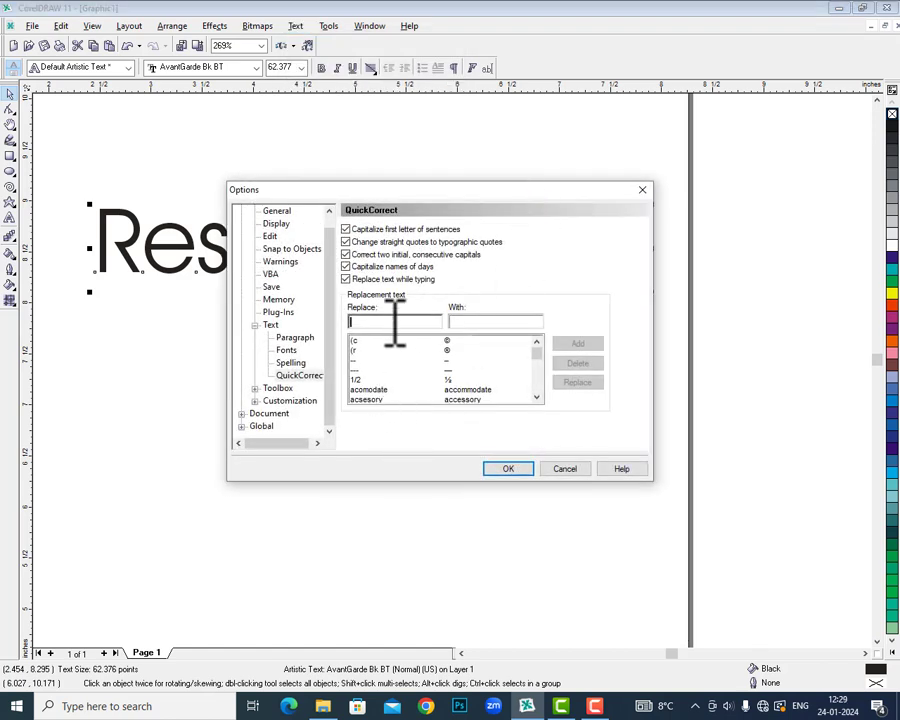
{"action": "type", "text": "e"}
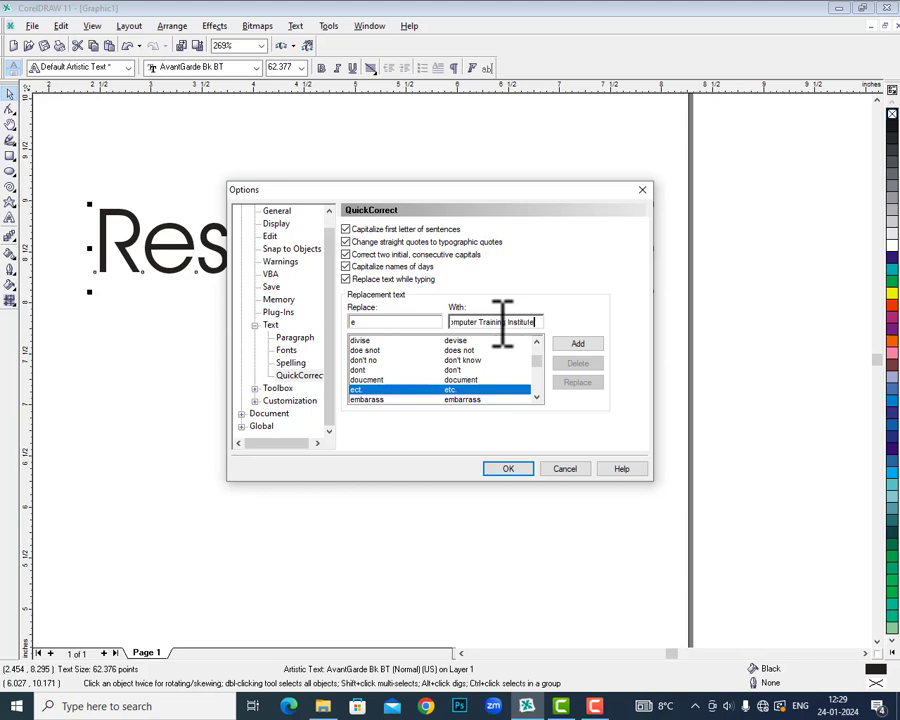
{"action": "left_click", "coordinate": [579, 345]}
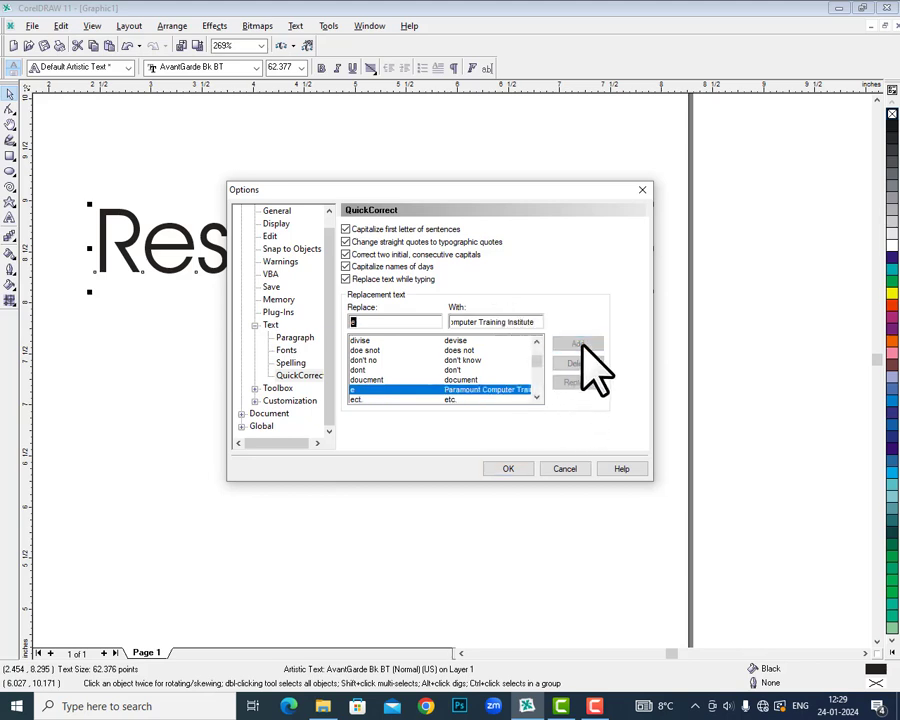
{"action": "left_click", "coordinate": [511, 469]}
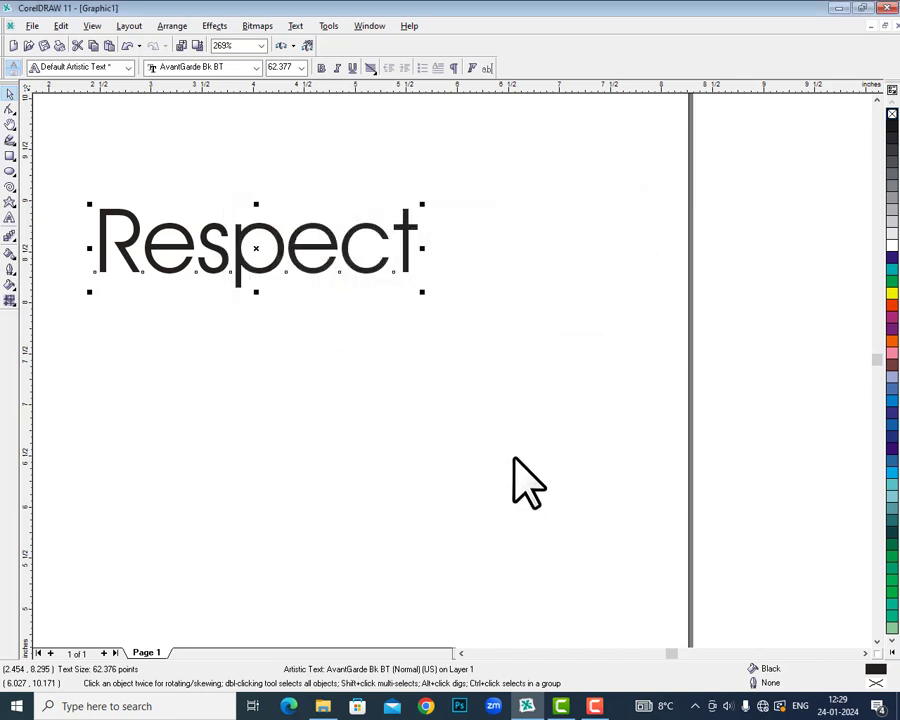
Delete the word "Respect" and add the artistic text "Paramount Computer Training Institute" near the top of the page
{"action": "key", "text": "Delete"}
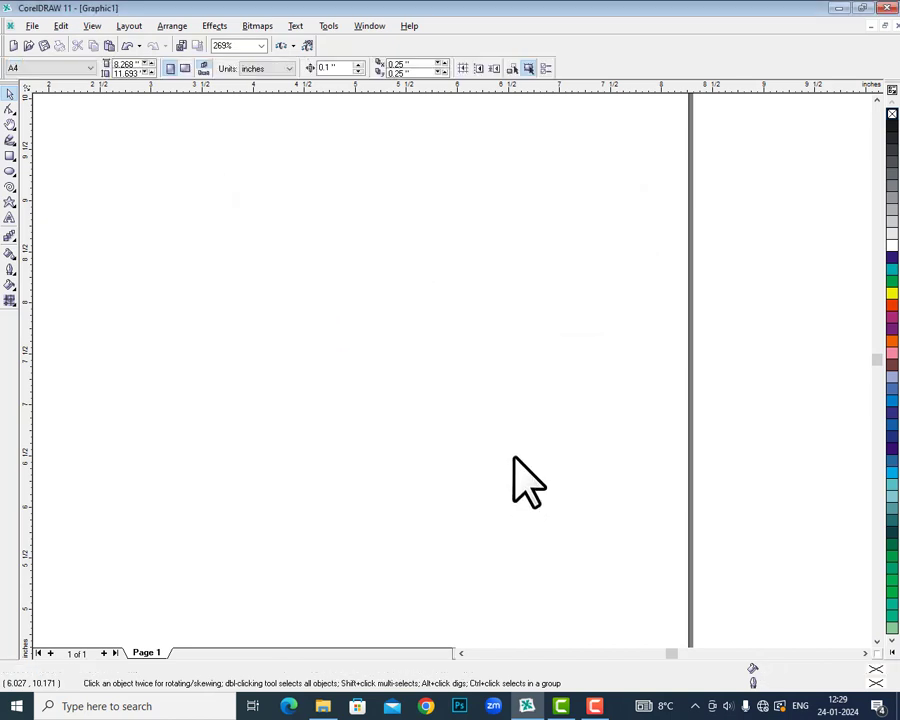
{"action": "left_click", "coordinate": [10, 217]}
{"action": "left_click", "coordinate": [85, 162]}
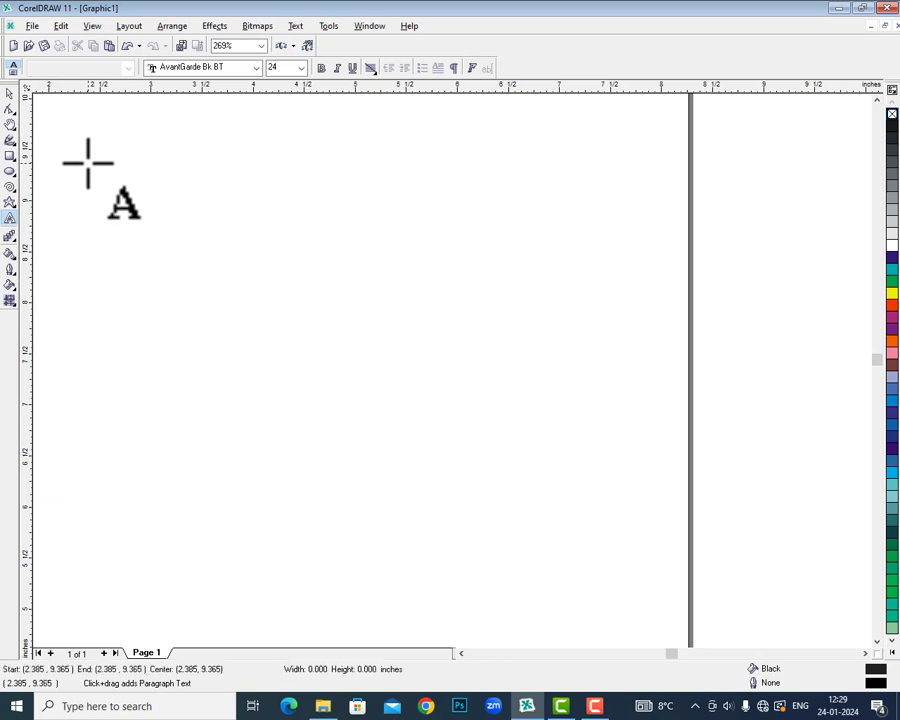
{"action": "type", "text": "Paramount Computer Training Institute"}
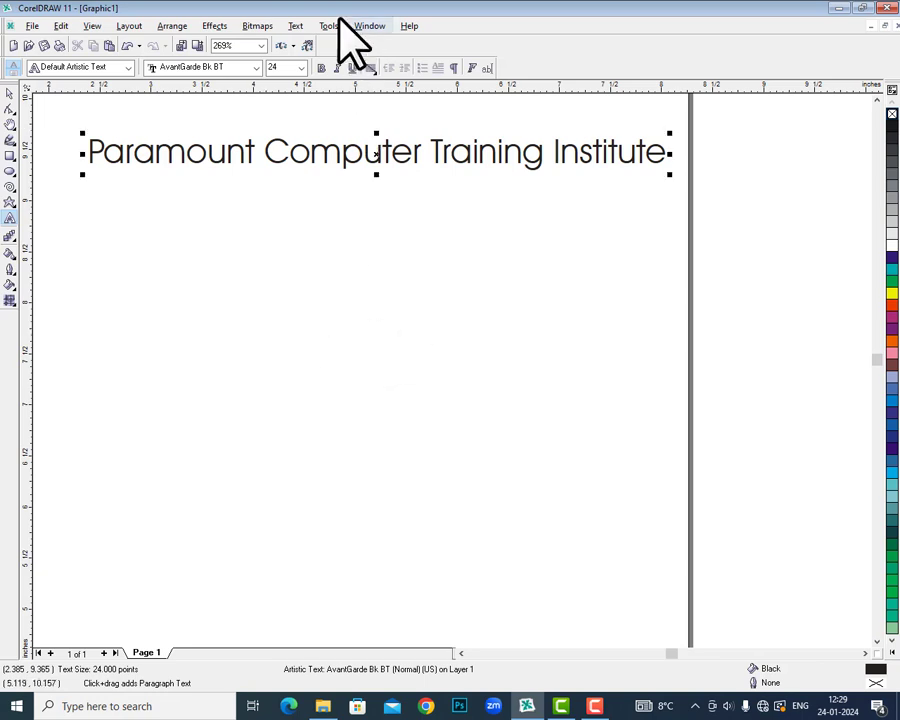
Try to change the text to UPPERCASE while it is still being edited
{"action": "left_click", "coordinate": [297, 27]}
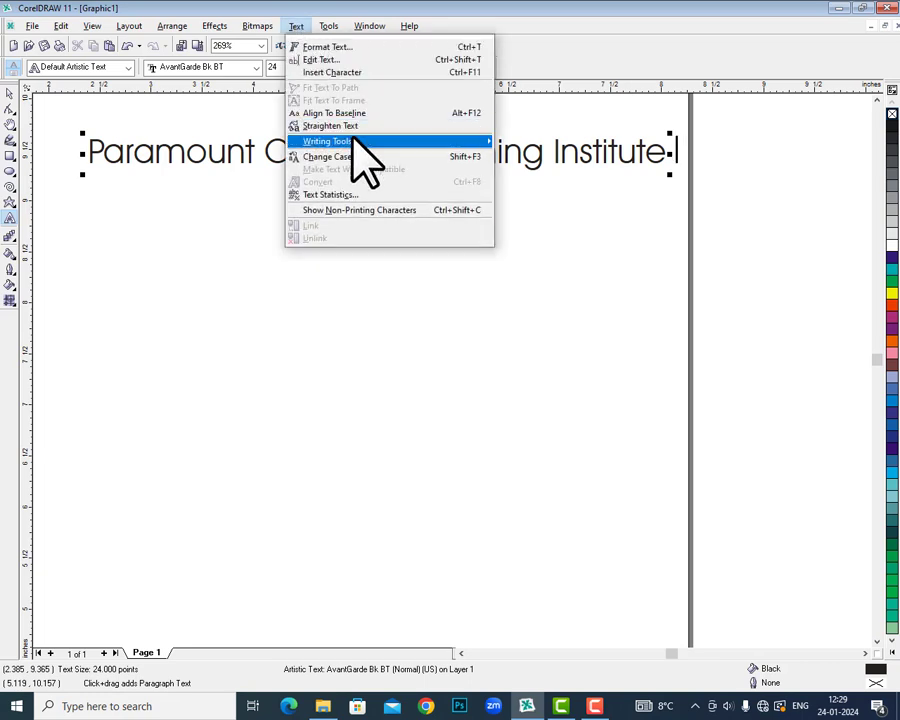
{"action": "mouse_move", "coordinate": [352, 140]}
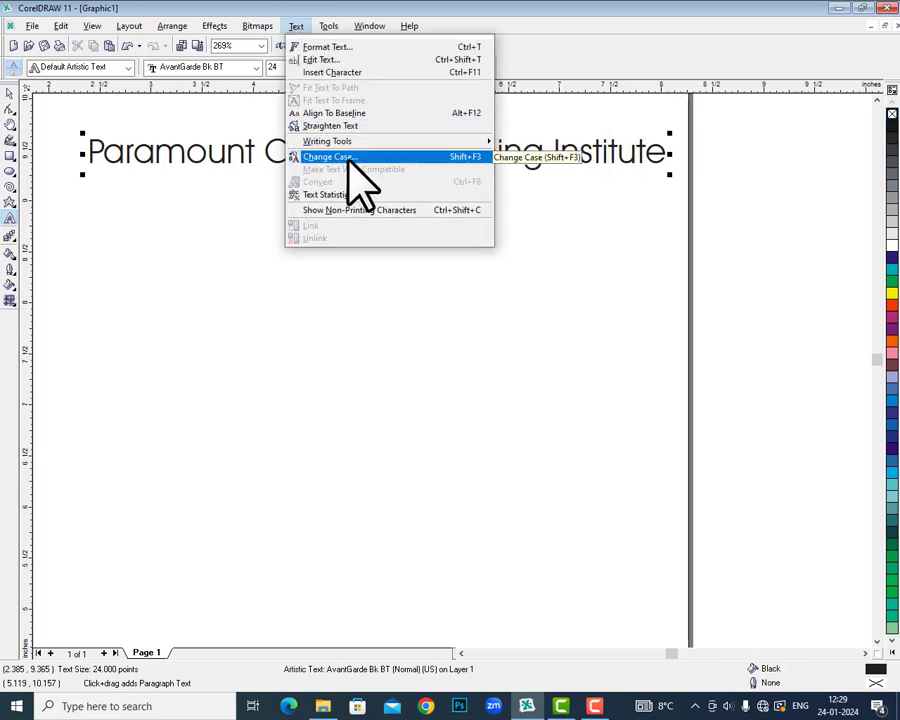
{"action": "left_click", "coordinate": [406, 159]}
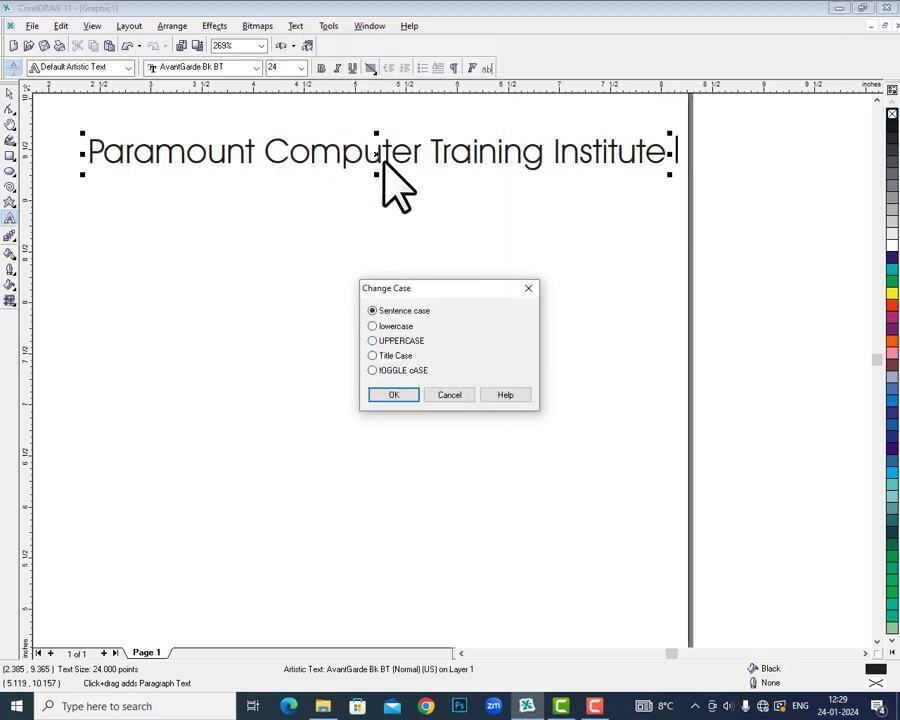
{"action": "left_click", "coordinate": [400, 341]}
{"action": "left_click", "coordinate": [400, 395]}
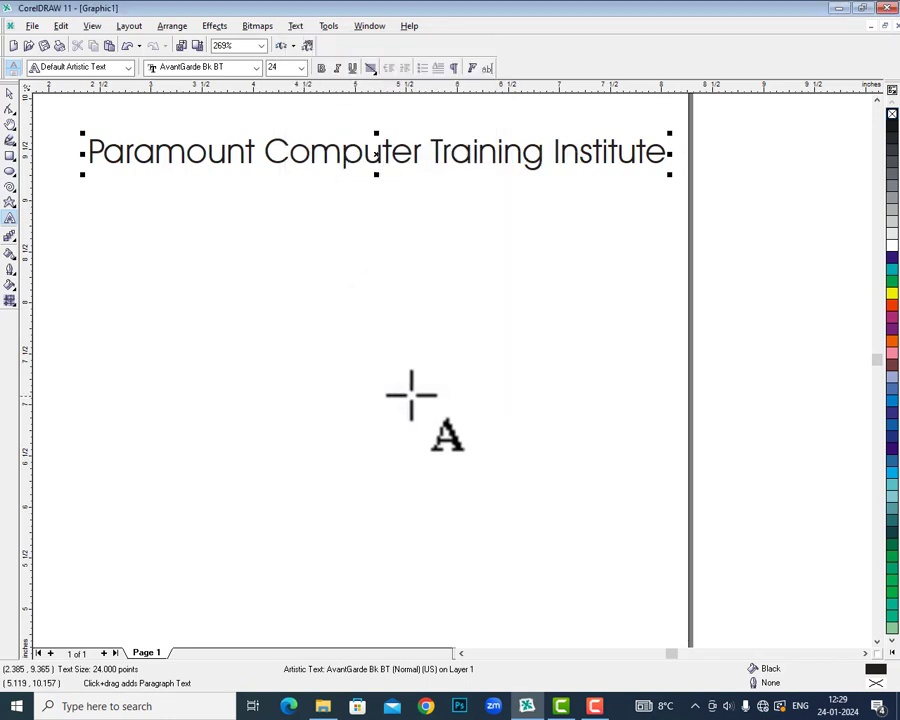
Select the text line as an object and change its case to UPPERCASE
{"action": "left_click", "coordinate": [8, 95]}
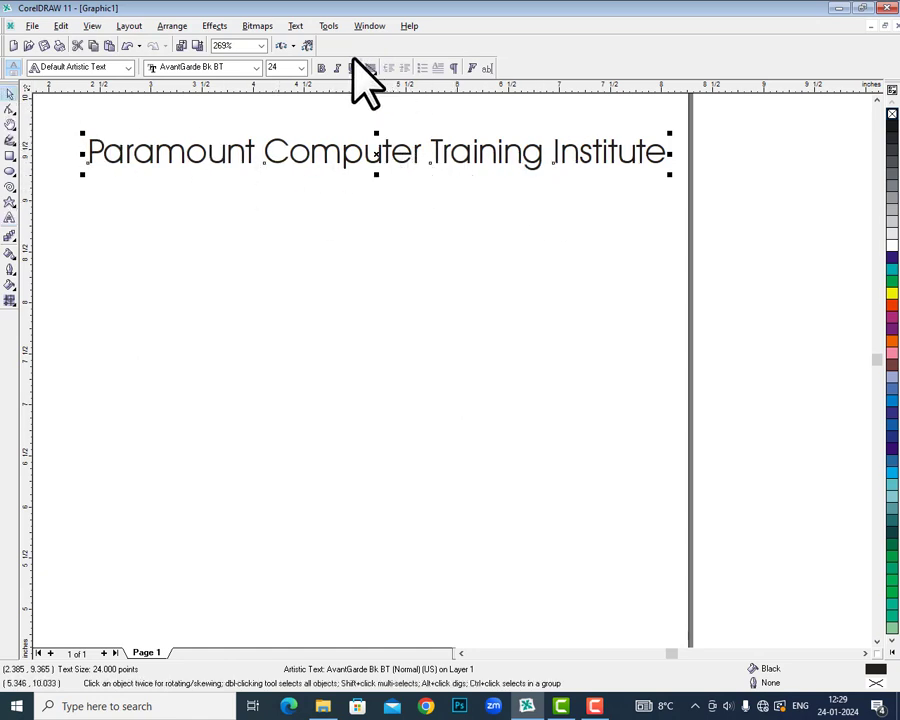
{"action": "left_click", "coordinate": [296, 26]}
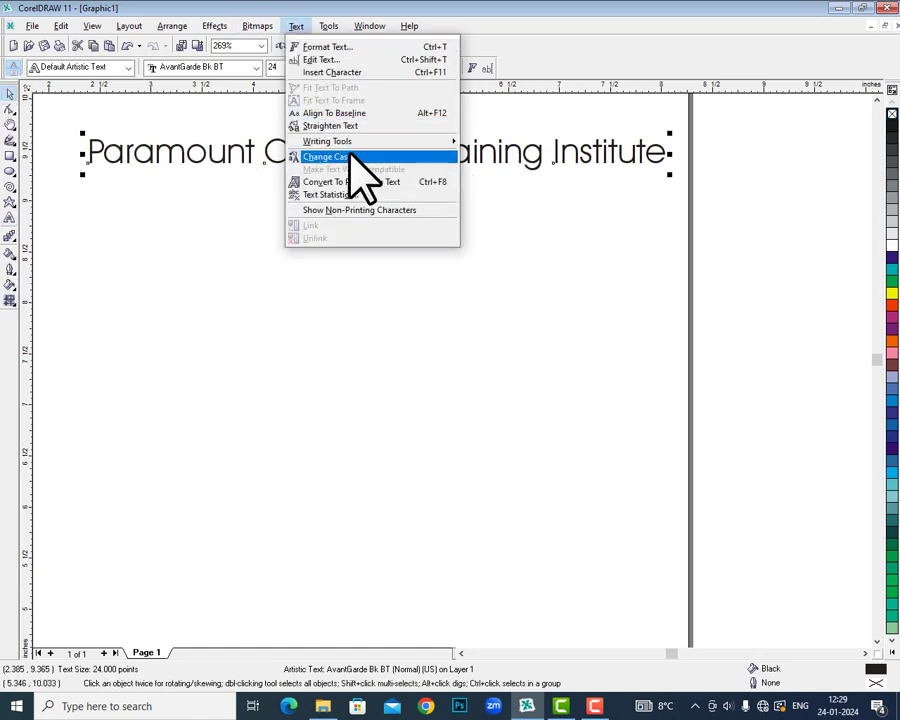
{"action": "left_click", "coordinate": [340, 153]}
{"action": "left_click", "coordinate": [400, 341]}
{"action": "left_click", "coordinate": [406, 394]}
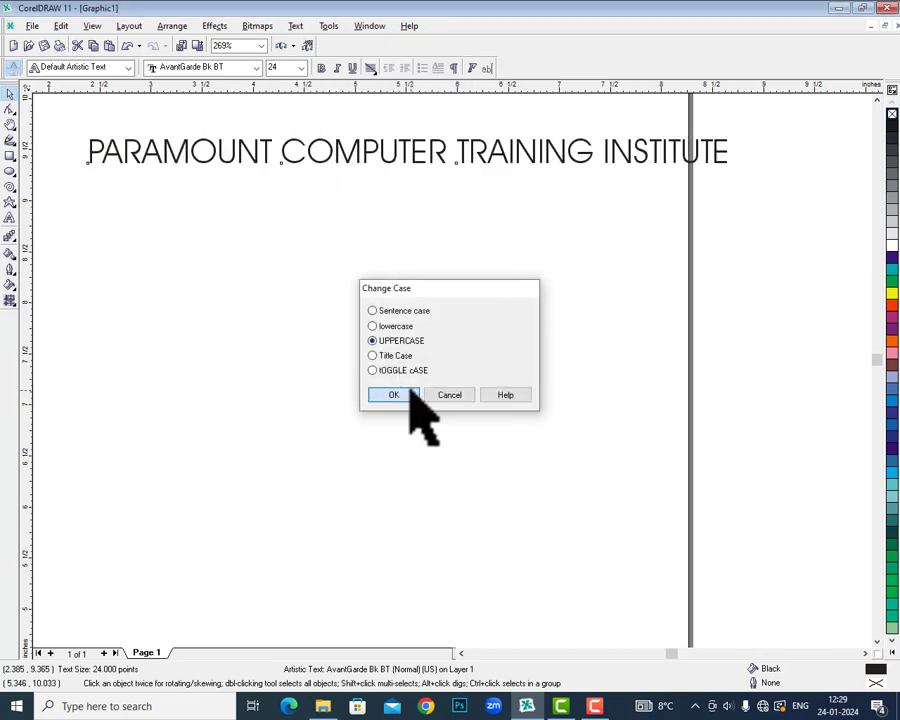
Change the case of the text line to Sentence case
{"action": "left_click", "coordinate": [296, 26]}
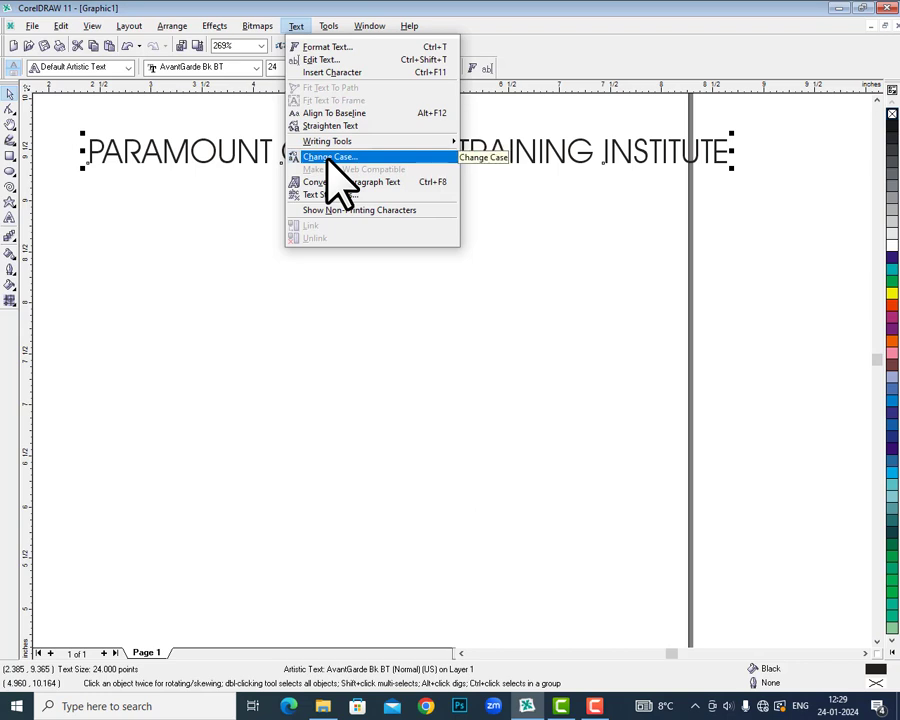
{"action": "left_click", "coordinate": [328, 160]}
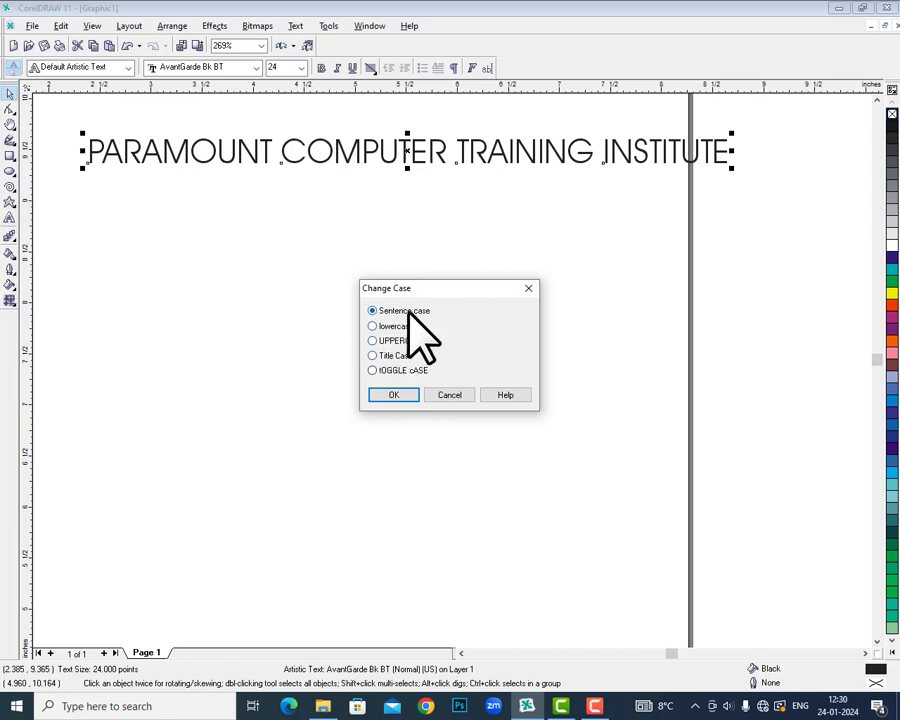
{"action": "left_click", "coordinate": [400, 395]}
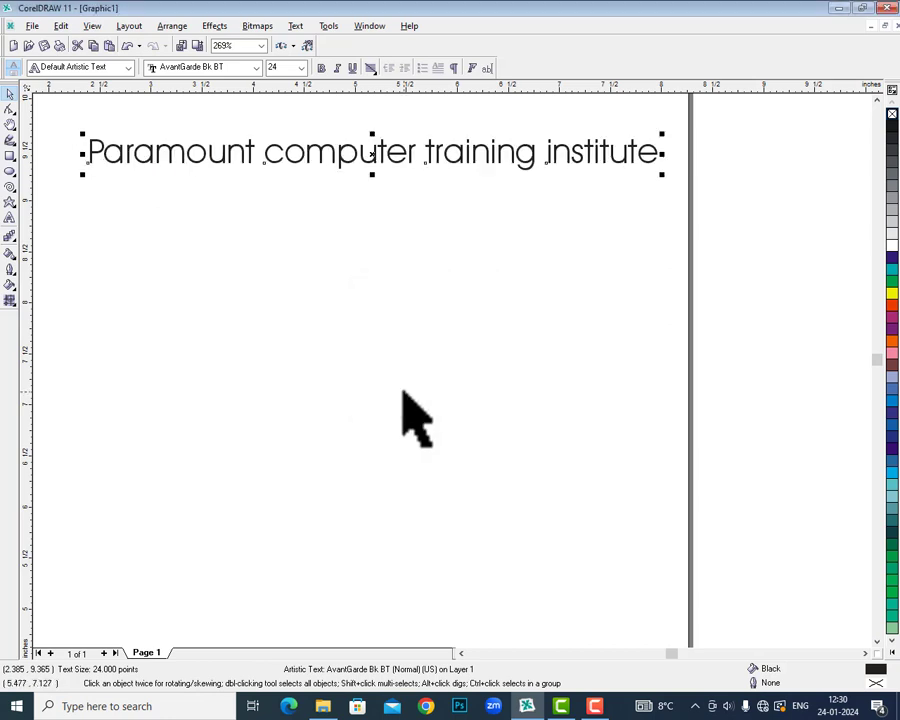
Convert the text line to paragraph text and extend its frame downward to a height of about 3.46 inches
{"action": "left_click", "coordinate": [295, 26]}
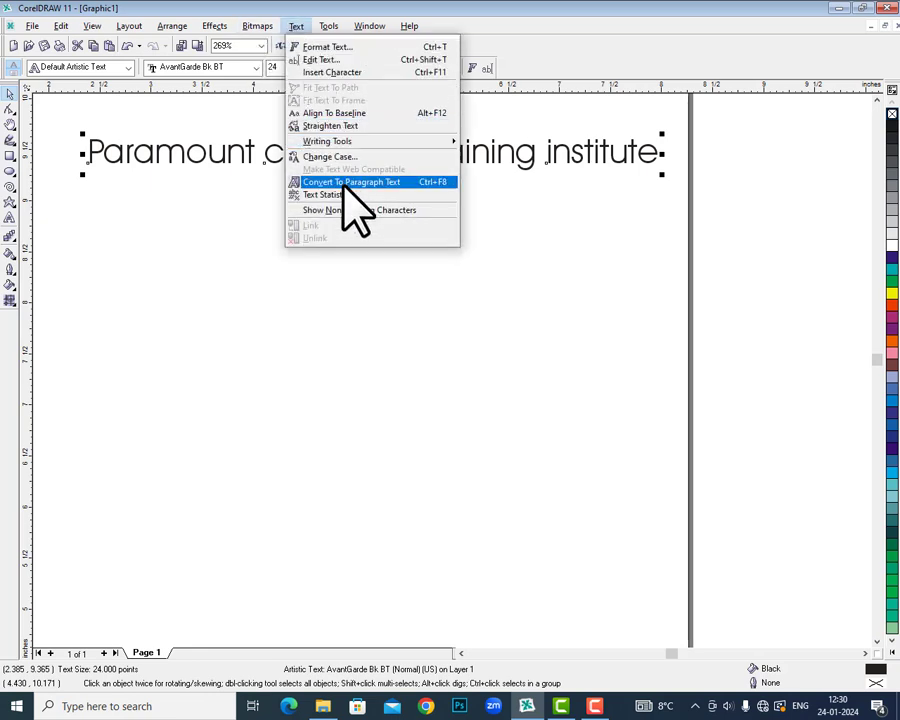
{"action": "left_click", "coordinate": [375, 183]}
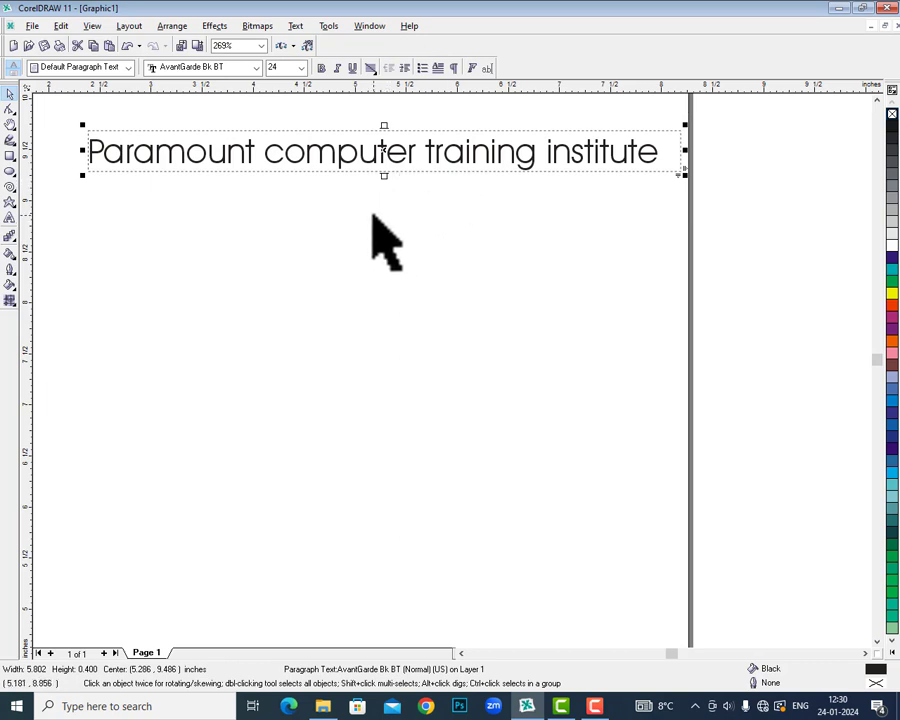
{"action": "left_click", "coordinate": [10, 217]}
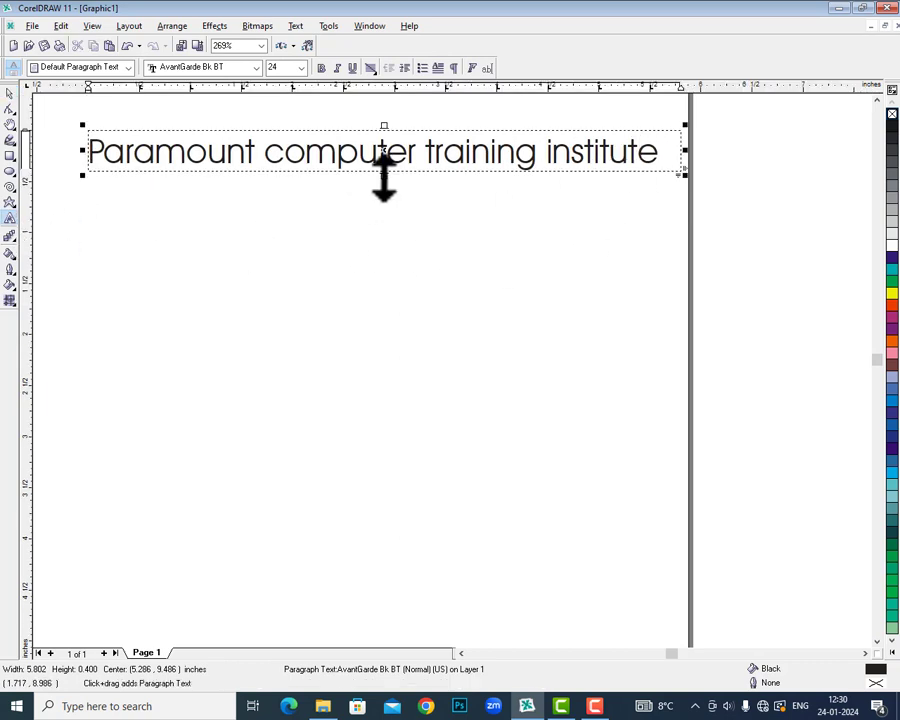
{"action": "left_click_drag", "start_coordinate": [383, 176], "coordinate": [383, 487]}
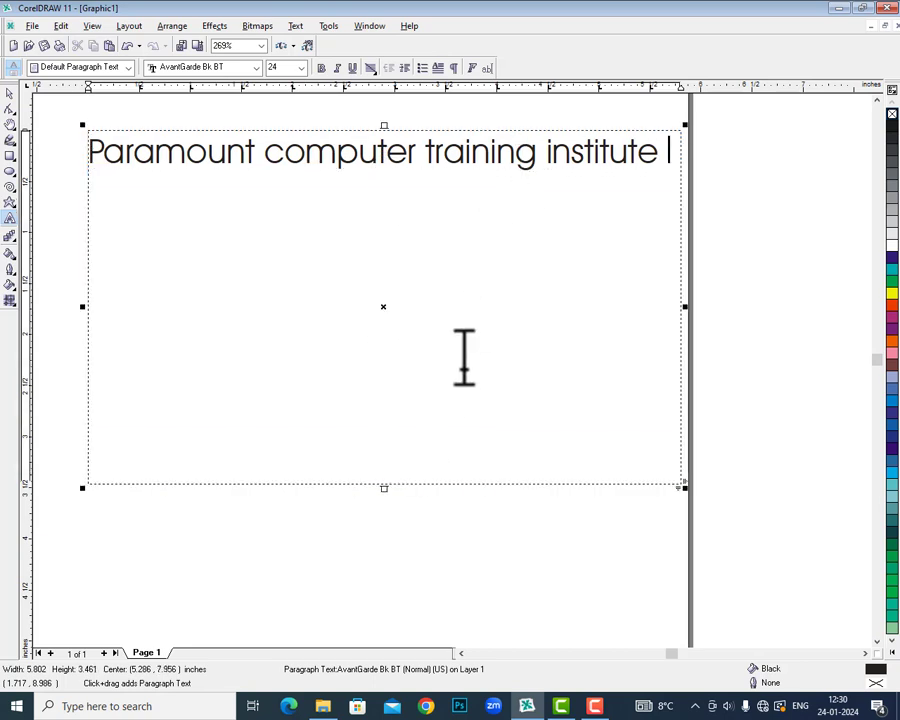
Finish editing the paragraph text, convert the text object to artistic text, and convert it back to paragraph text
{"action": "left_click", "coordinate": [293, 27]}
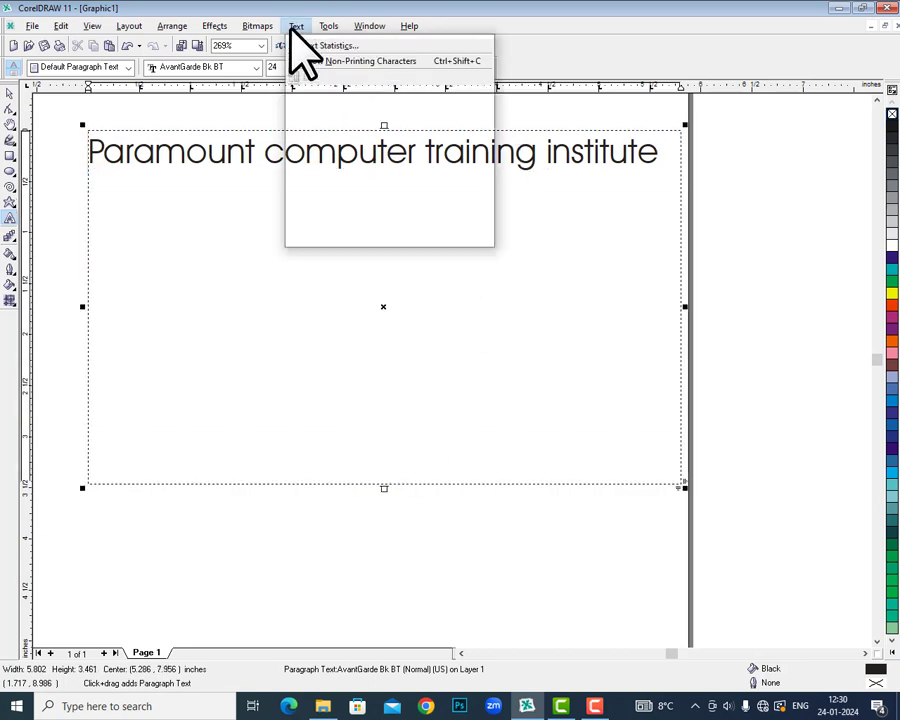
{"action": "left_click", "coordinate": [12, 95]}
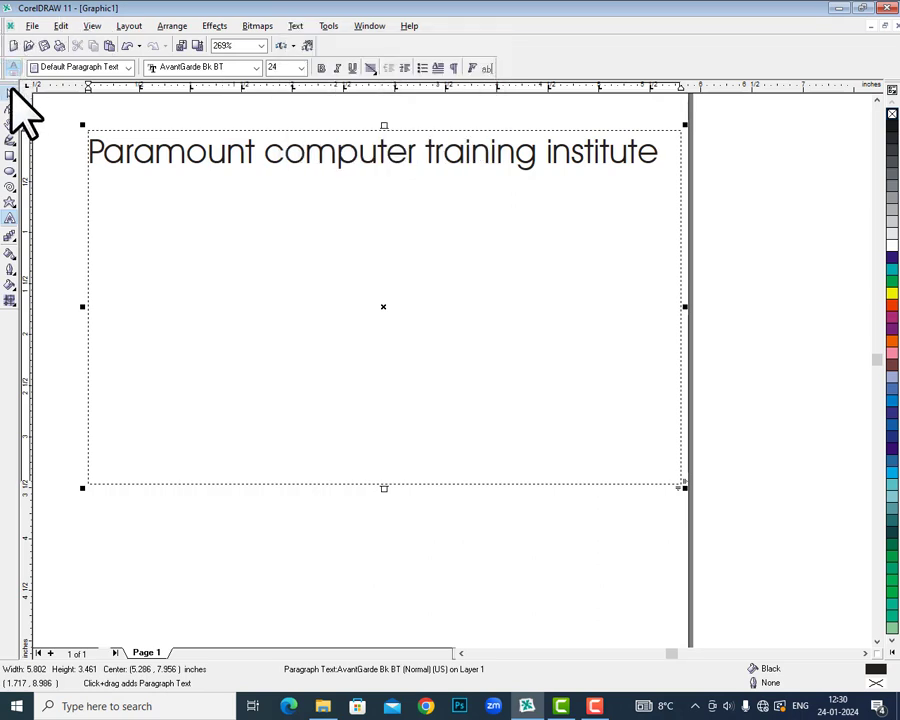
{"action": "left_click", "coordinate": [296, 26]}
{"action": "left_click", "coordinate": [372, 183]}
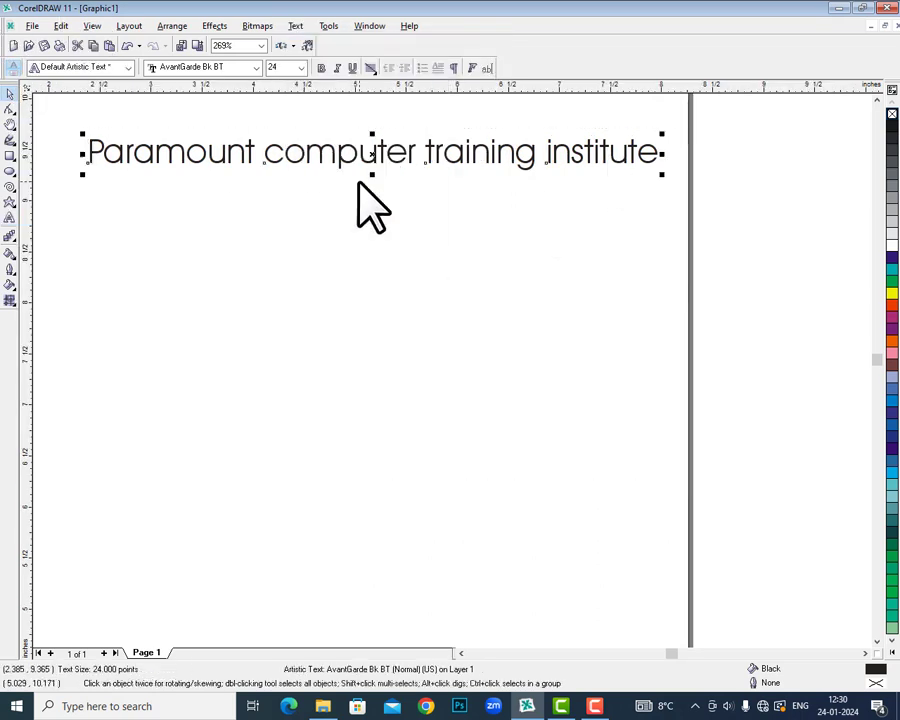
{"action": "left_click", "coordinate": [296, 26]}
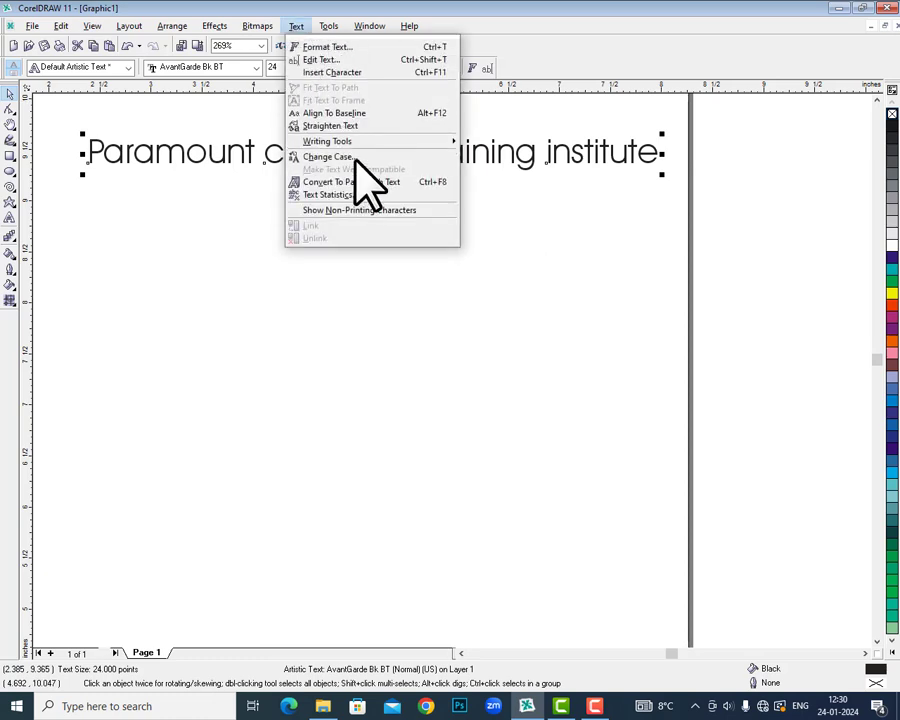
{"action": "left_click", "coordinate": [372, 183]}
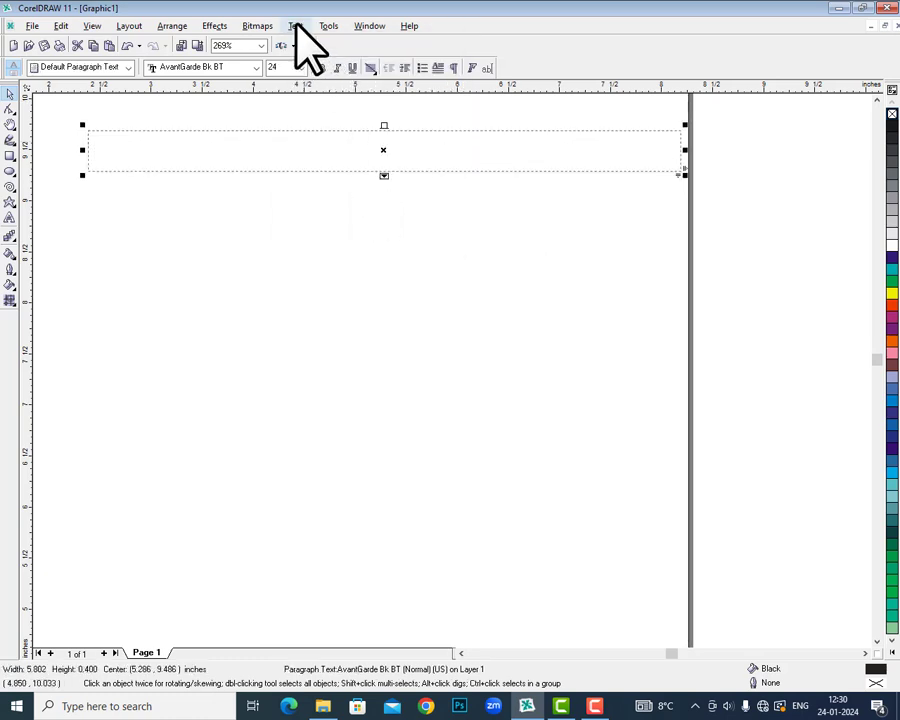
Make the paragraph text web compatible and toggle the Make Text Web Compatible option once more
{"action": "left_click", "coordinate": [296, 26]}
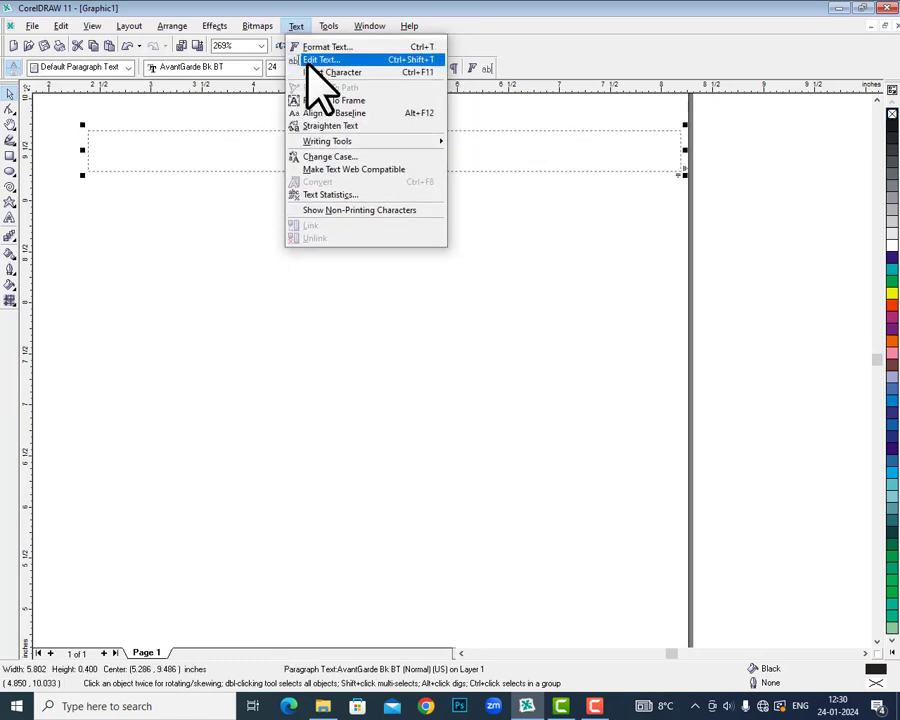
{"action": "left_click", "coordinate": [377, 170]}
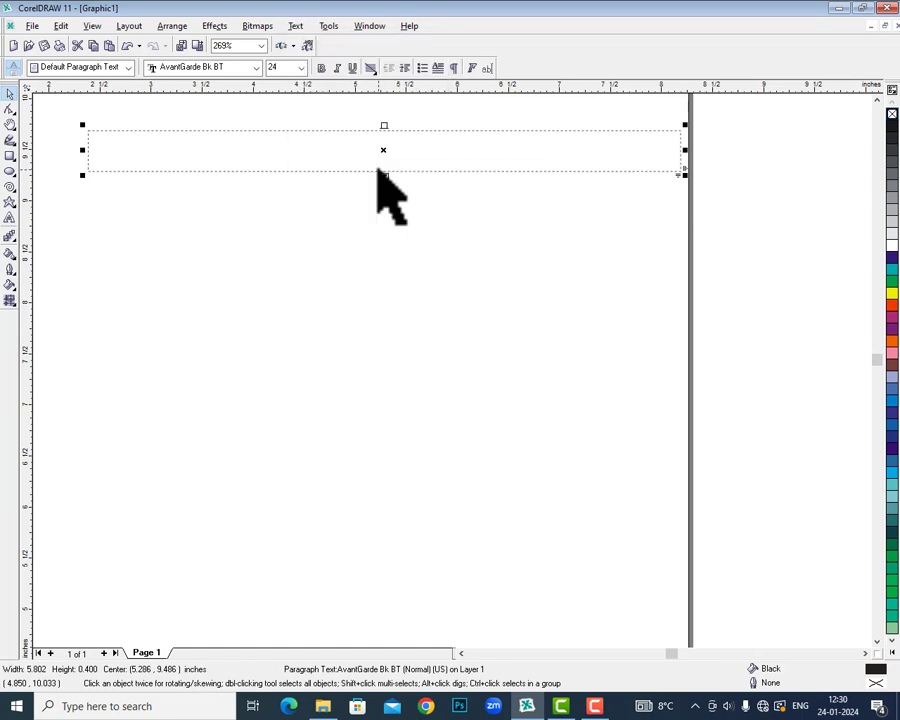
{"action": "left_click", "coordinate": [296, 26]}
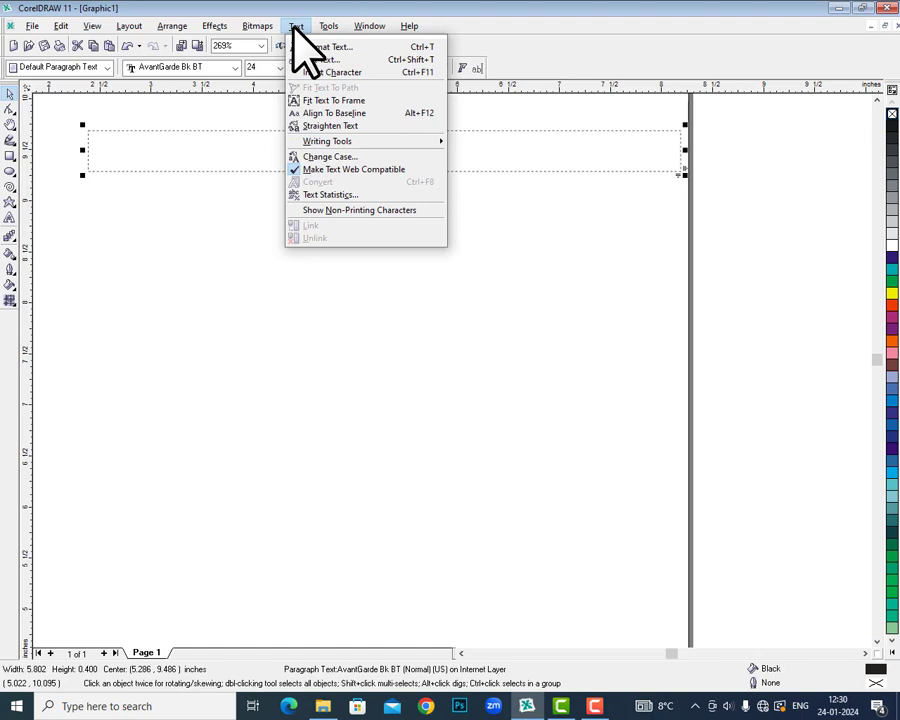
{"action": "left_click", "coordinate": [372, 172]}
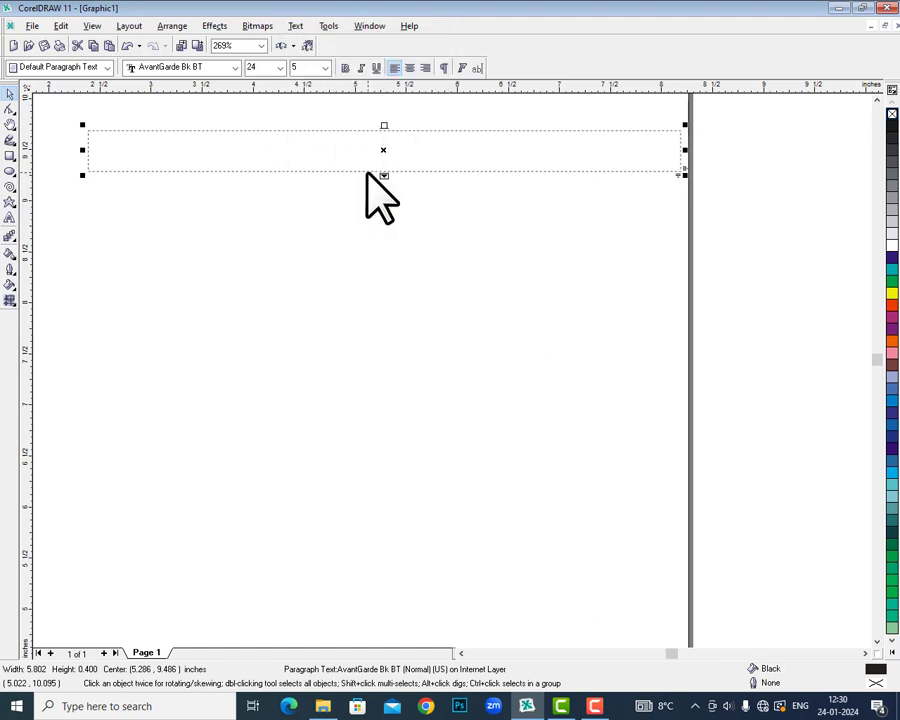